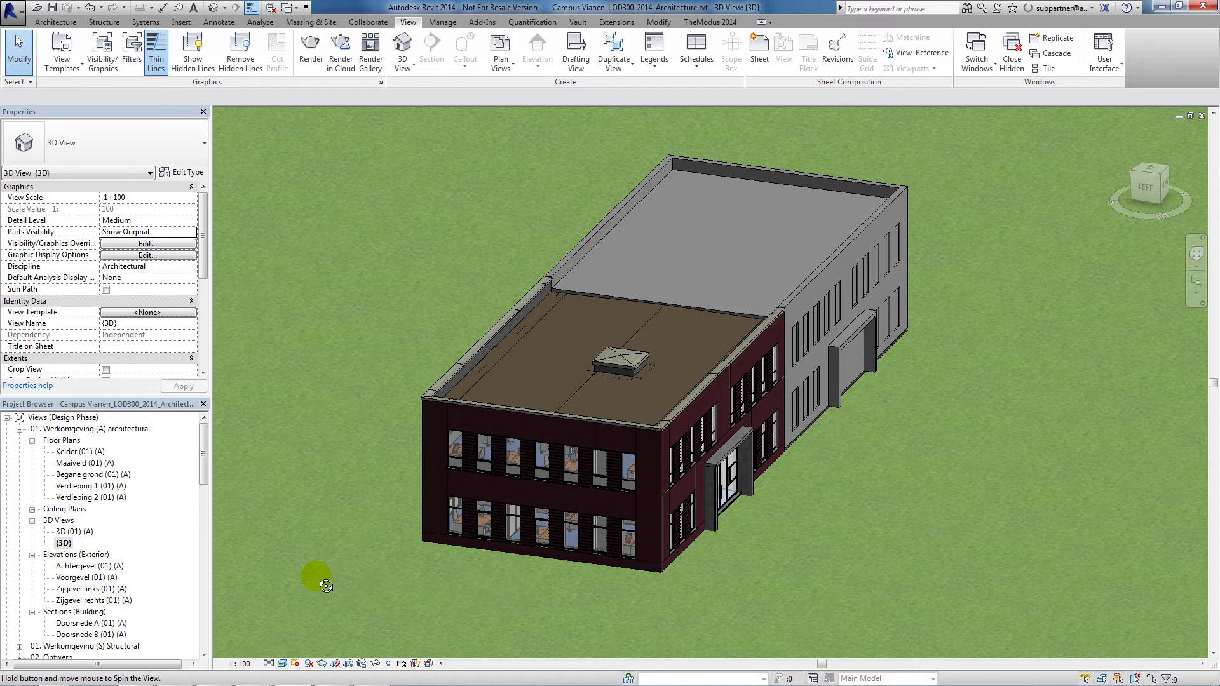
# Orbit, zoom and pan the 3D view to frame the dark brick front corner of the campus building.
pyautogui.moveTo(318, 577)
pyautogui.keyDown('shift'); pyautogui.mouseDown(button='middle')
pyautogui.moveTo(275, 566)
pyautogui.moveTo(235, 579)
pyautogui.moveTo(204, 566)
pyautogui.moveTo(316, 561)
pyautogui.mouseUp(button='middle'); pyautogui.keyUp('shift')
pyautogui.scroll(2, 319, 552)
pyautogui.scroll(2, 393, 517)
pyautogui.moveTo(392, 517); pyautogui.dragTo(313, 571, button='middle')
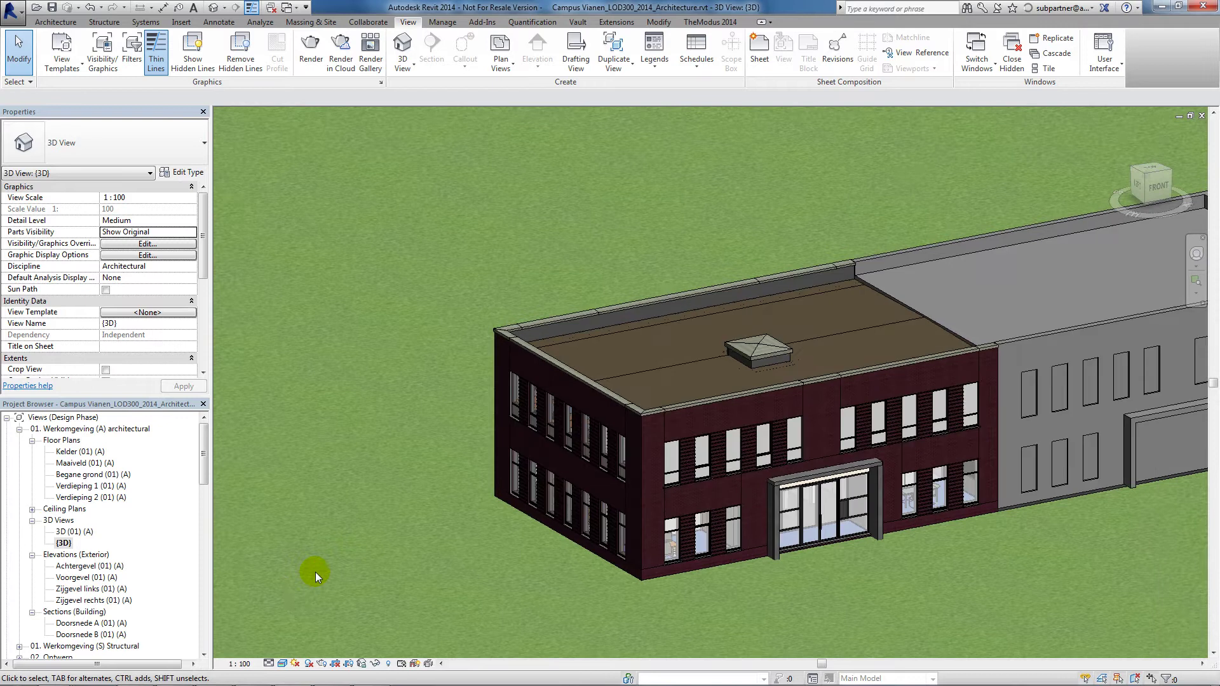
# On the Begane grond plan, start an architectural wall of type 41 Trespa Meteon - Elegant Oak.
pyautogui.doubleClick(83, 476)
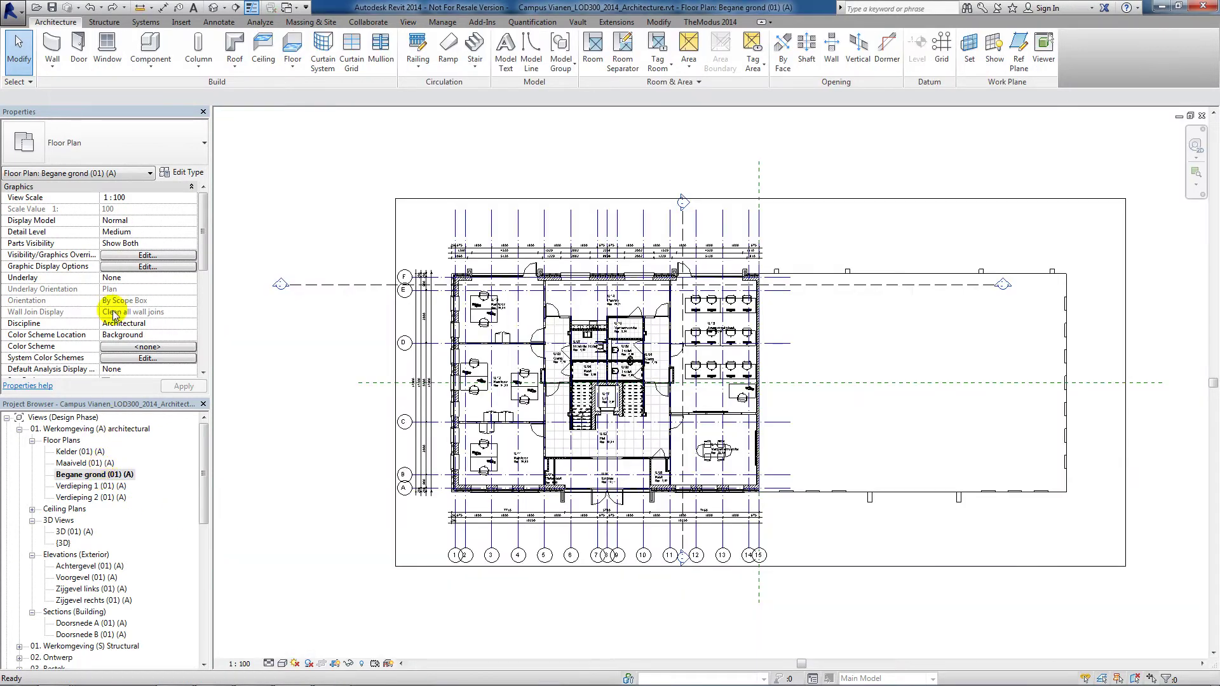
pyautogui.click(56, 74)
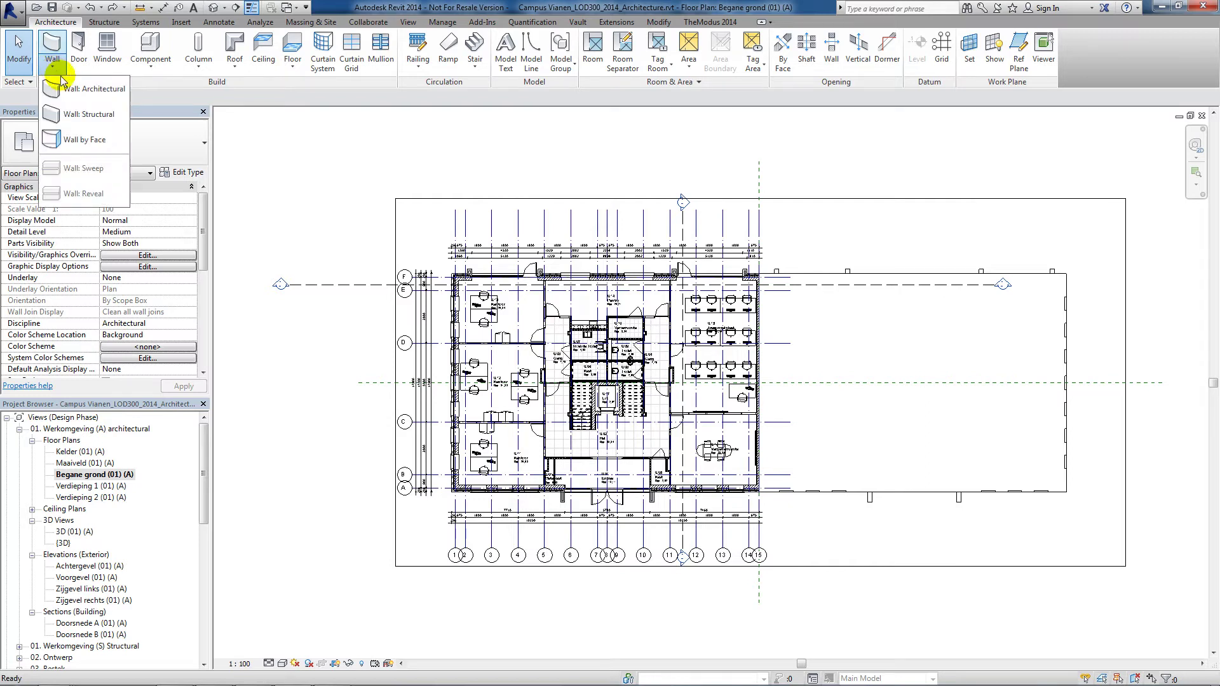
pyautogui.click(73, 89)
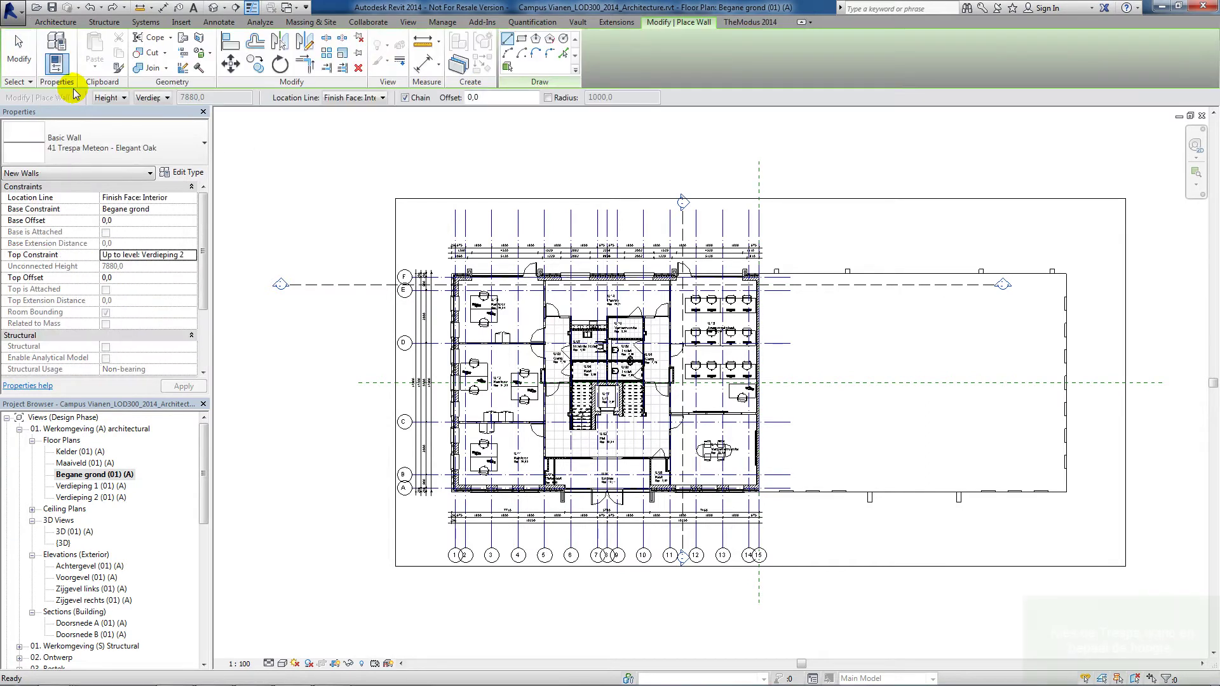
pyautogui.click(173, 149)
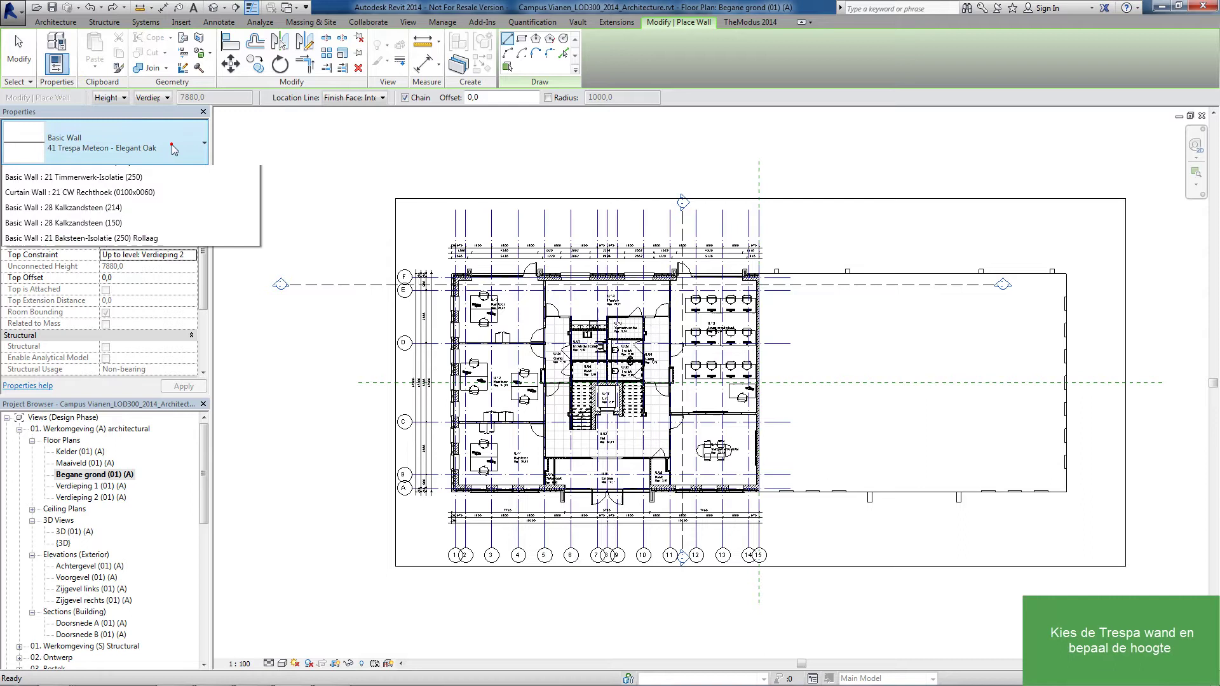
pyautogui.click(132, 198)
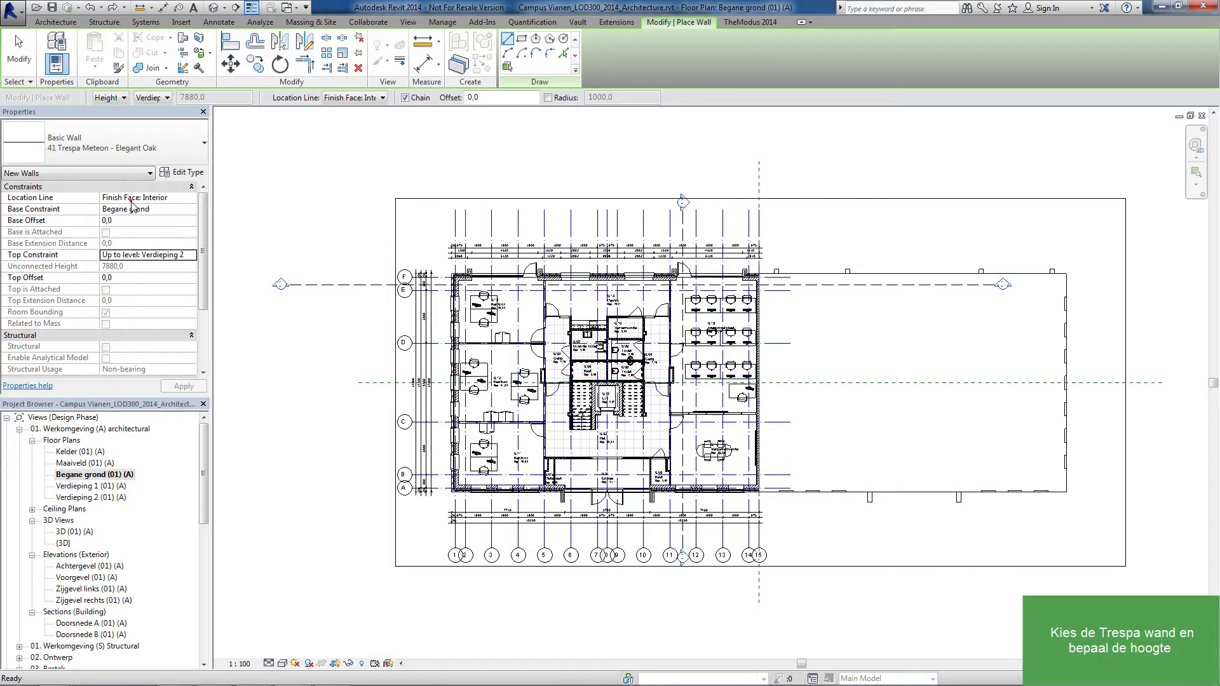
# Give the wall base Begane grond, base offset 425 and top constraint B.K. Dakopstand.
pyautogui.click(191, 210)
pyautogui.click(188, 274)
pyautogui.click(141, 258)
pyautogui.write('425')
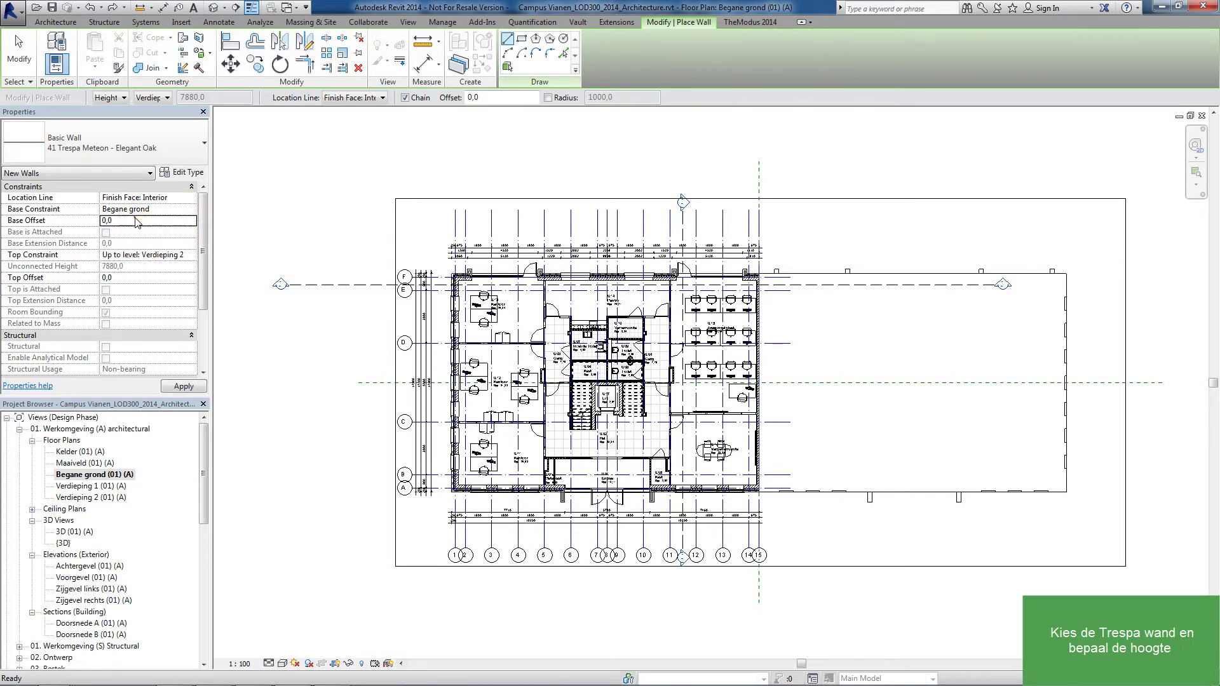
pyautogui.click(191, 256)
pyautogui.click(228, 317)
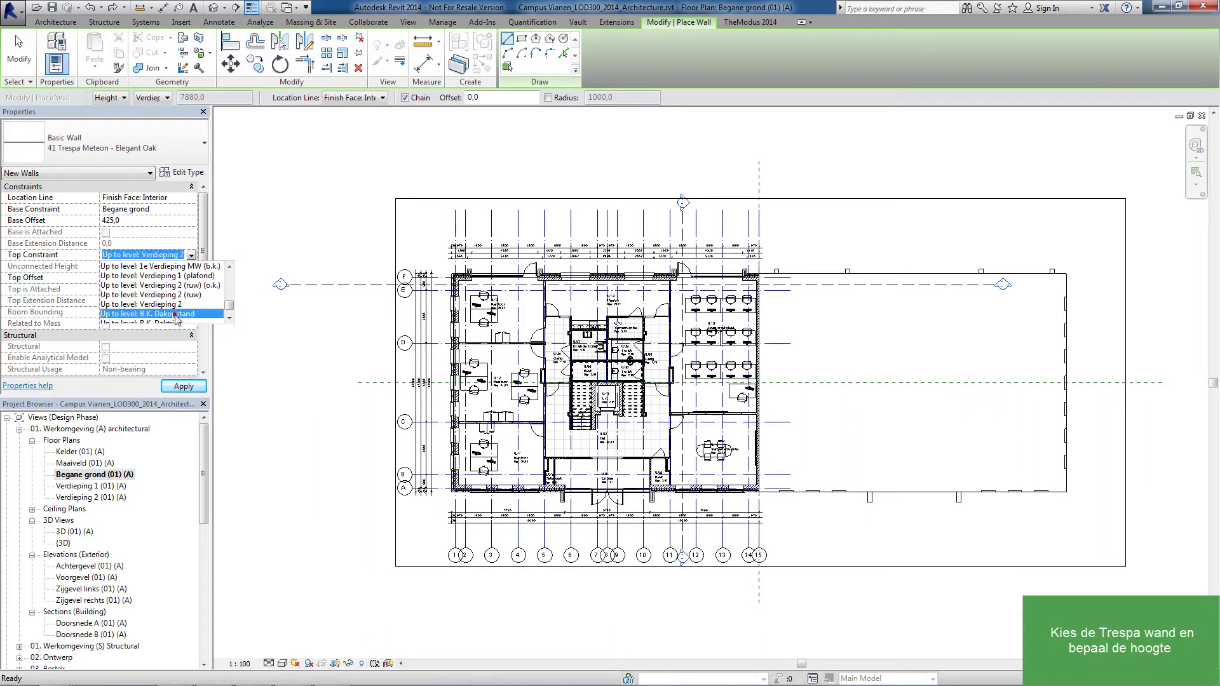
pyautogui.click(175, 314)
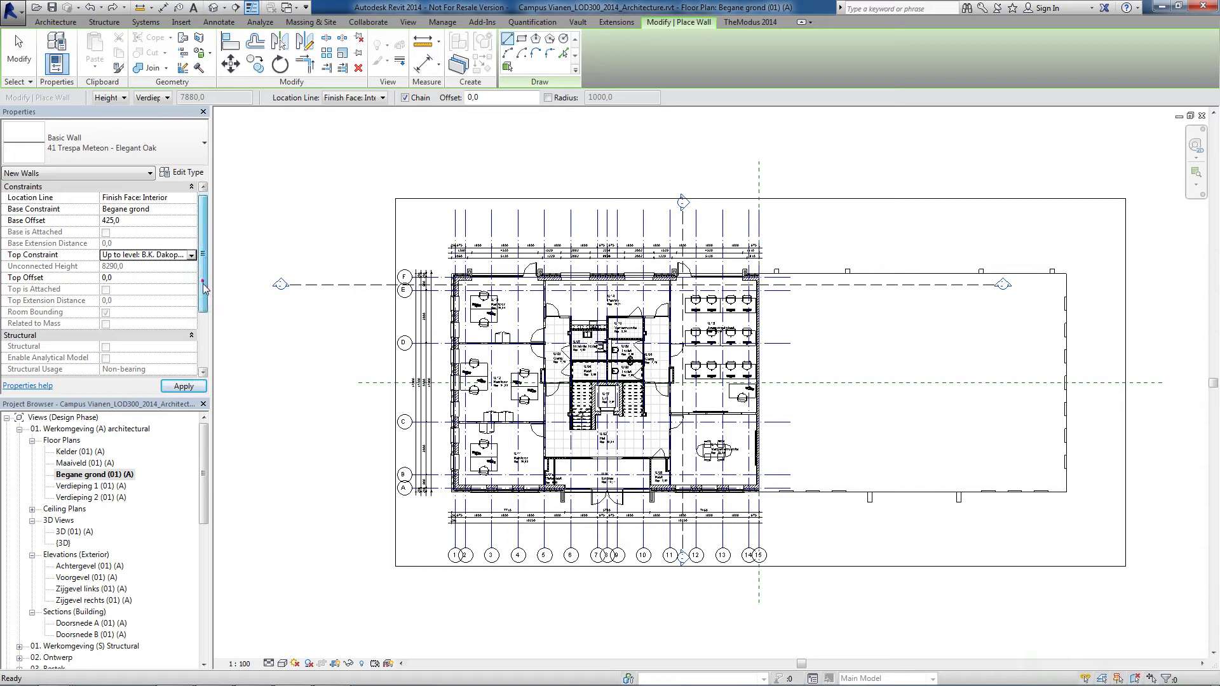
pyautogui.moveTo(205, 289); pyautogui.dragTo(205, 343)
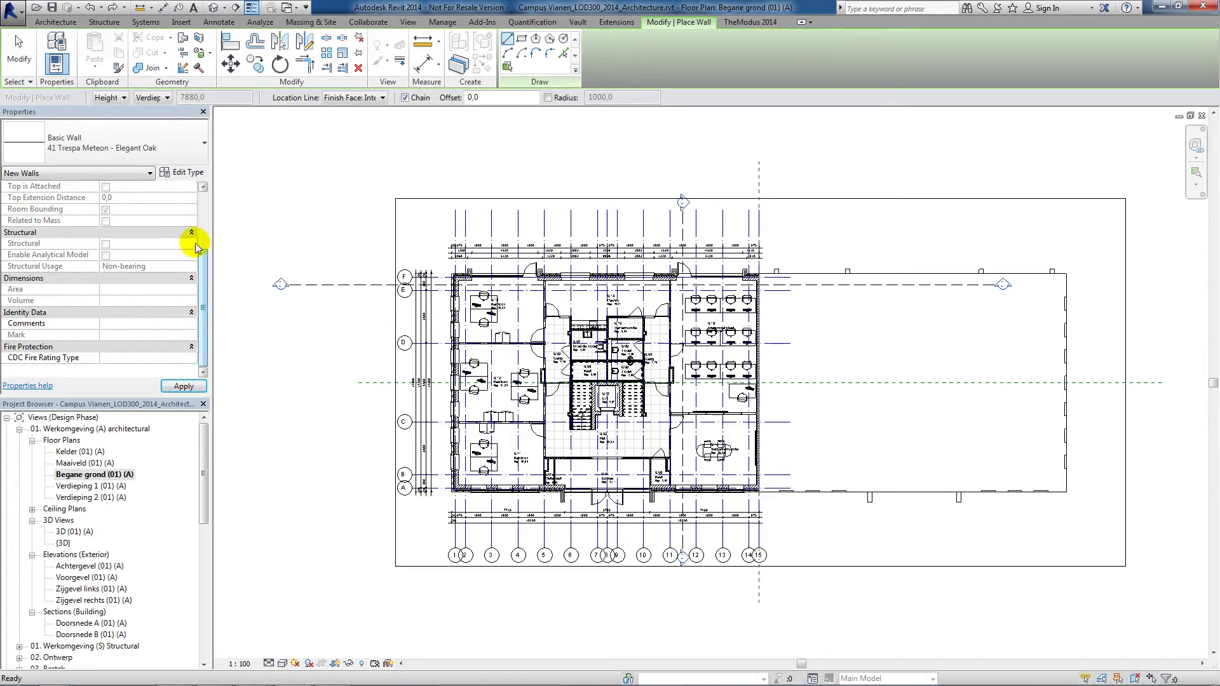
pyautogui.click(192, 173)
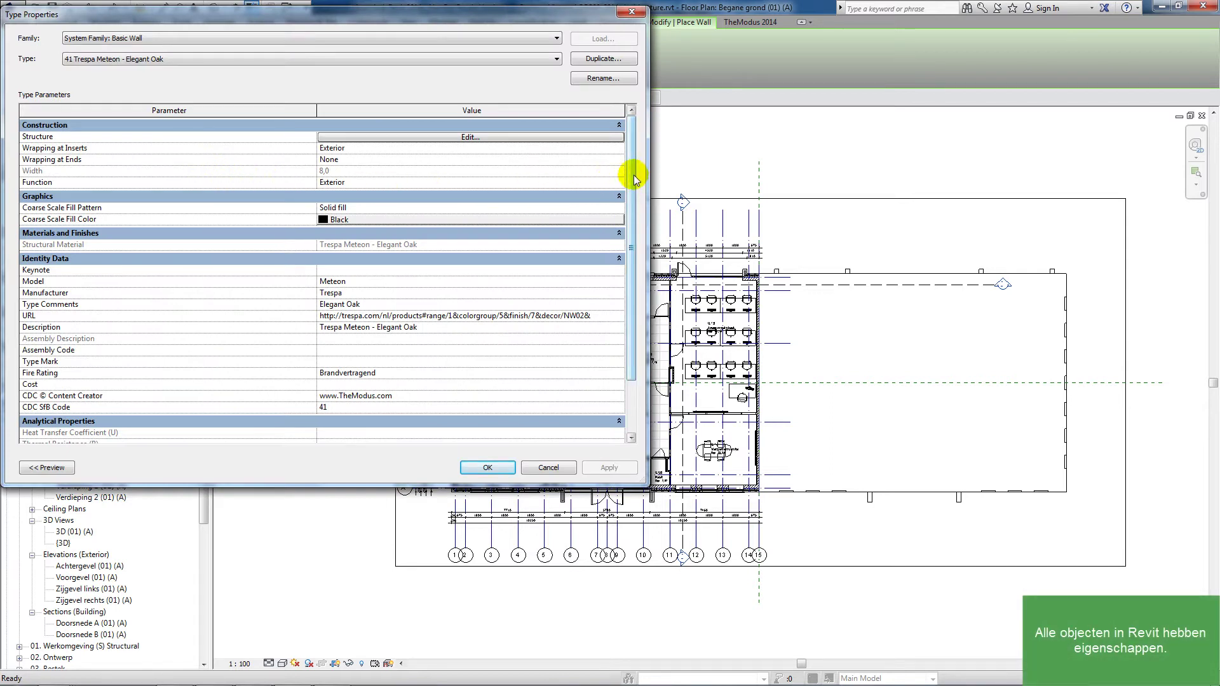
pyautogui.moveTo(633, 178); pyautogui.dragTo(640, 239)
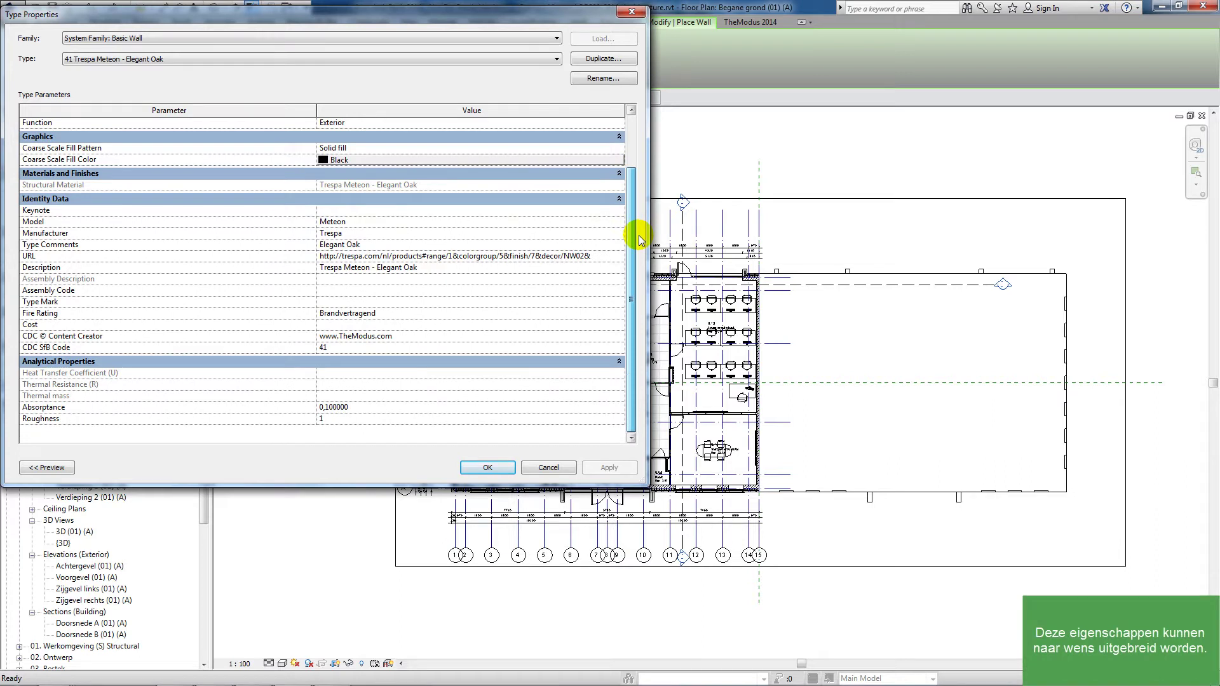
pyautogui.click(487, 467)
# Zoom to the plan's lower-right corner and start the Trespa wall there.
pyautogui.scroll(2, 741, 495)
pyautogui.scroll(4, 734, 490)
pyautogui.scroll(2, 762, 486)
pyautogui.scroll(2, 768, 484)
pyautogui.click(802, 399)
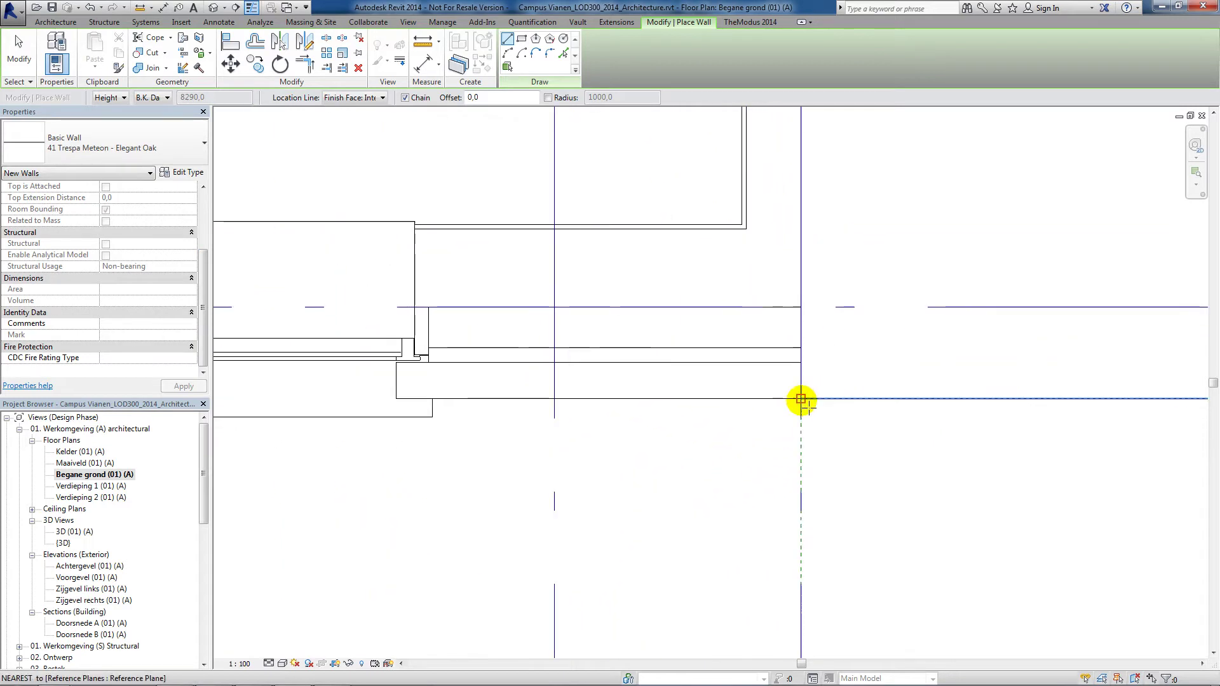
# End the Trespa wall at the facade's left corner and finish wall placement.
pyautogui.scroll(-3, 694, 427)
pyautogui.scroll(-3, 509, 381)
pyautogui.moveTo(286, 354); pyautogui.dragTo(996, 325, button='middle')
pyautogui.moveTo(414, 356); pyautogui.dragTo(791, 347, button='middle')
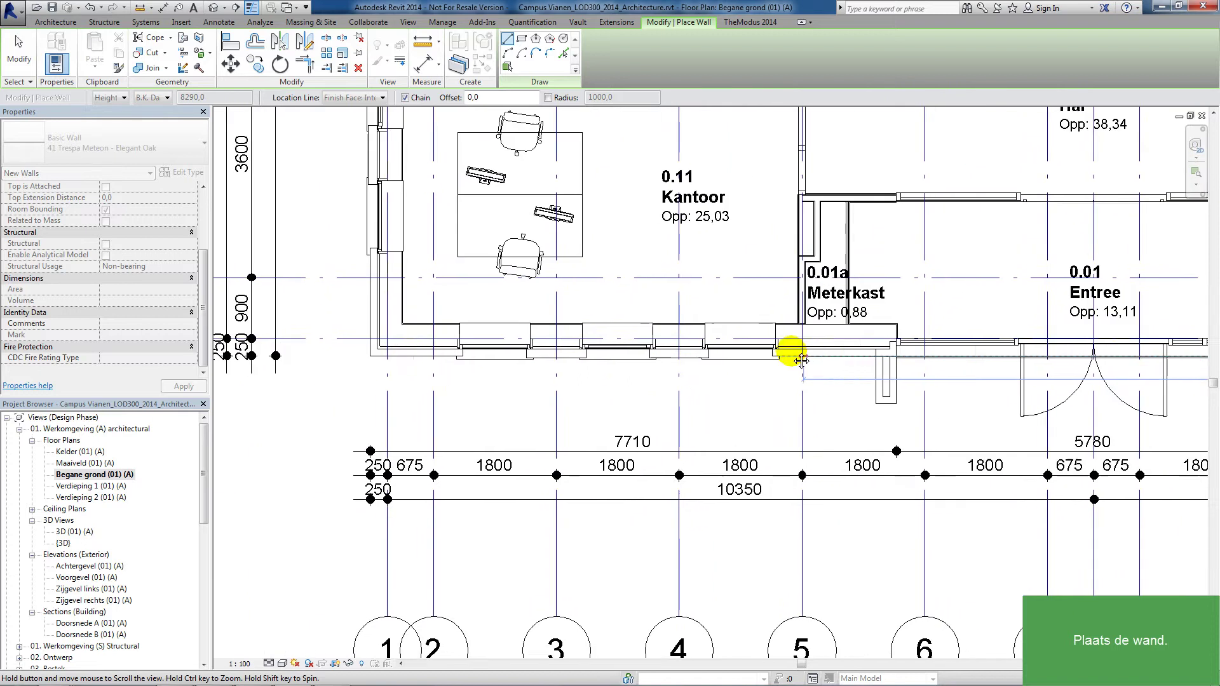
pyautogui.scroll(4, 362, 350)
pyautogui.click(358, 348)
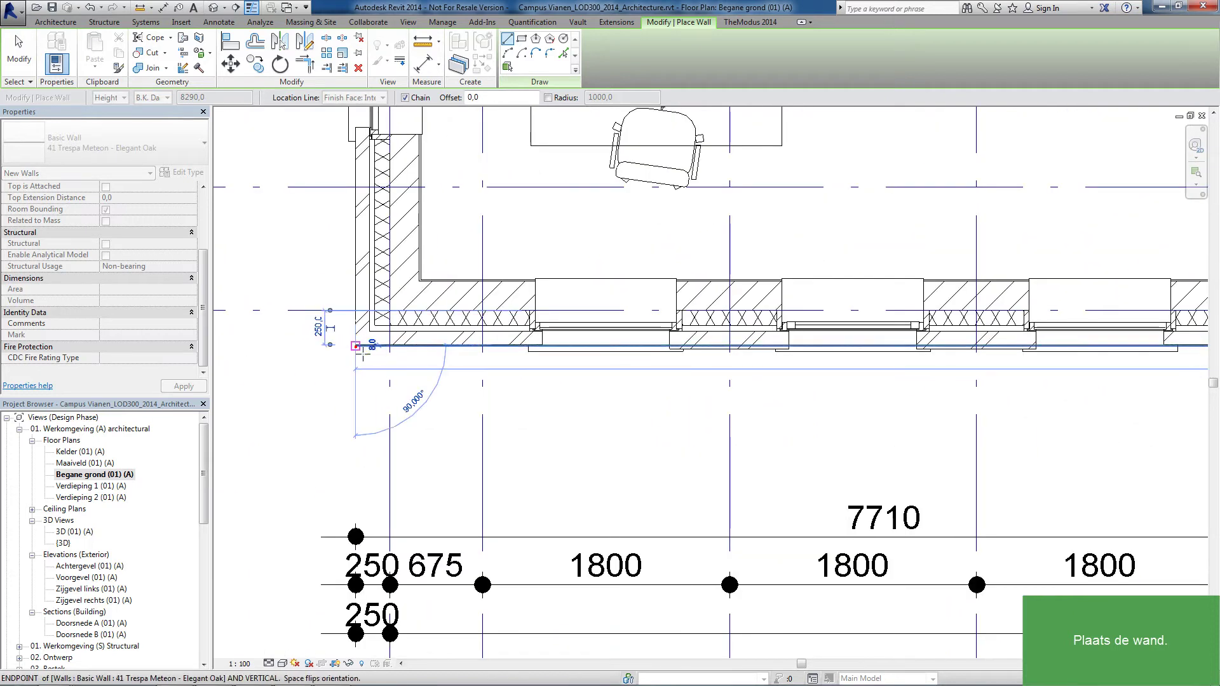
pyautogui.click(17, 59)
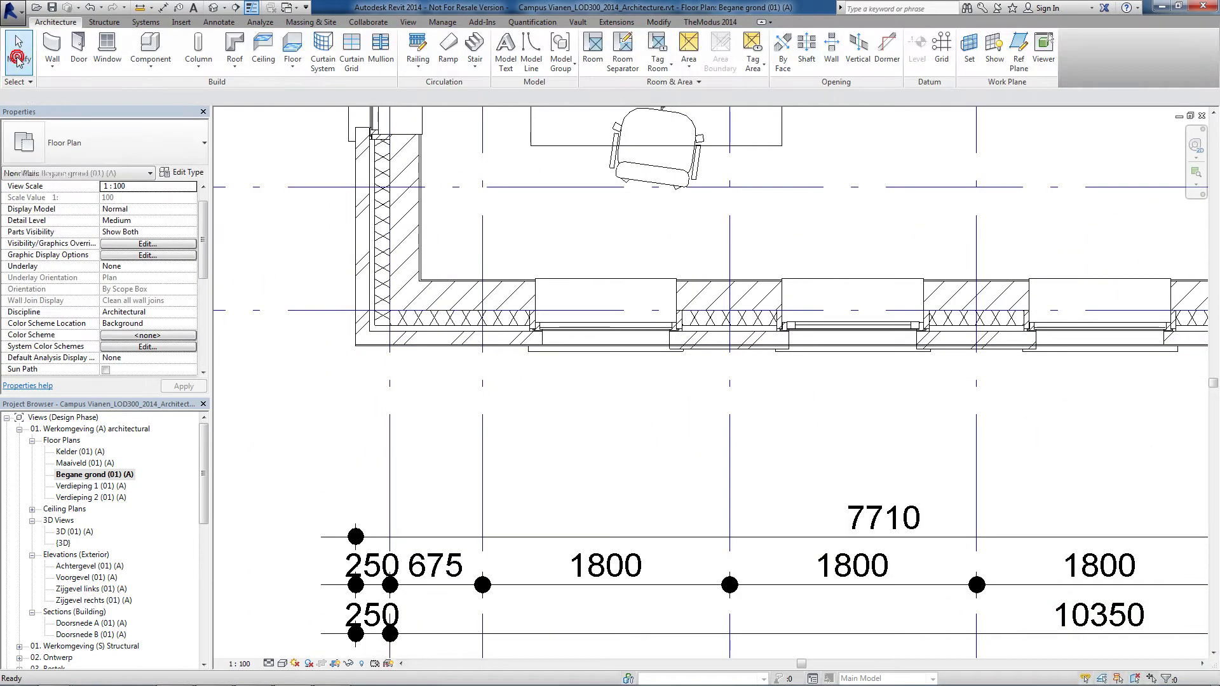
pyautogui.click(225, 7)
# Inspect the oak Trespa cladding on the front facade and roof in the default 3D view.
pyautogui.click(232, 30)
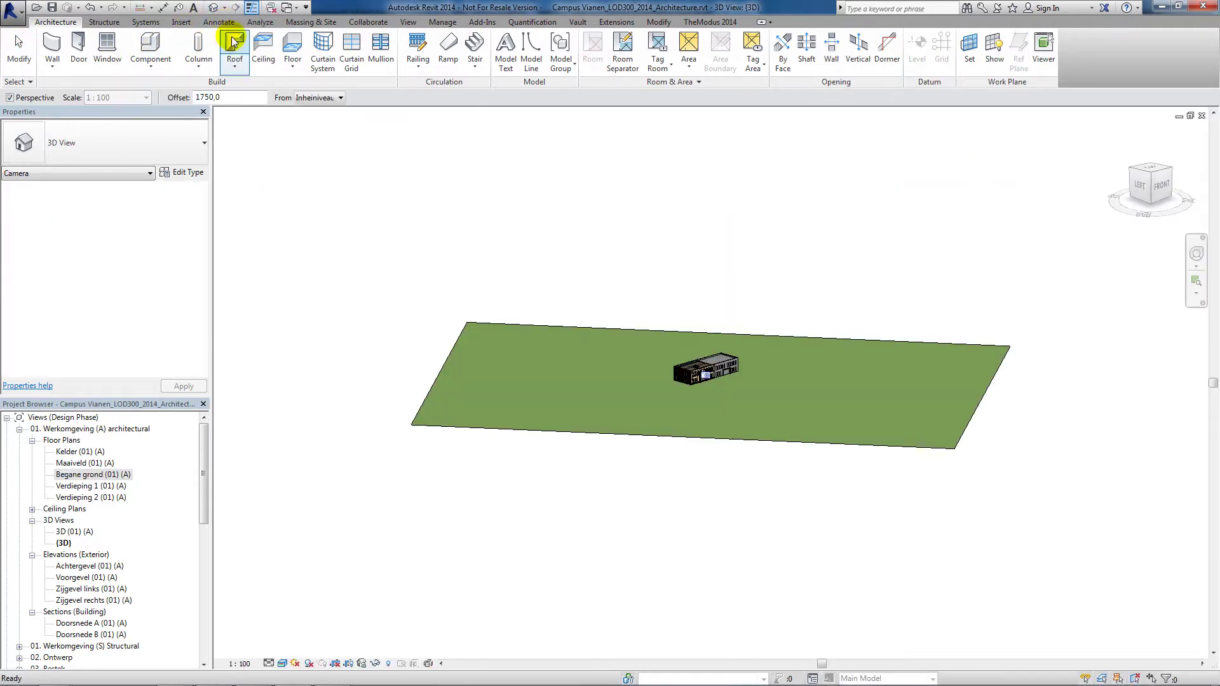
pyautogui.scroll(5, 710, 387)
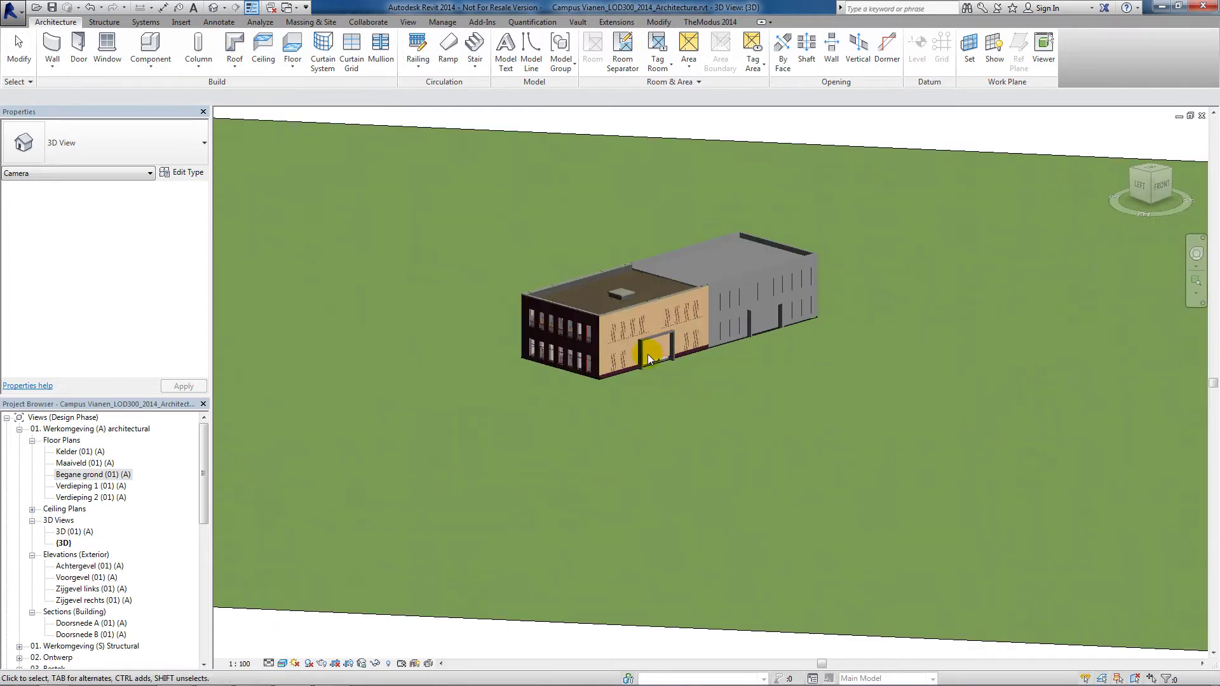
pyautogui.scroll(2, 648, 359)
pyautogui.scroll(4, 651, 369)
pyautogui.scroll(1, 656, 384)
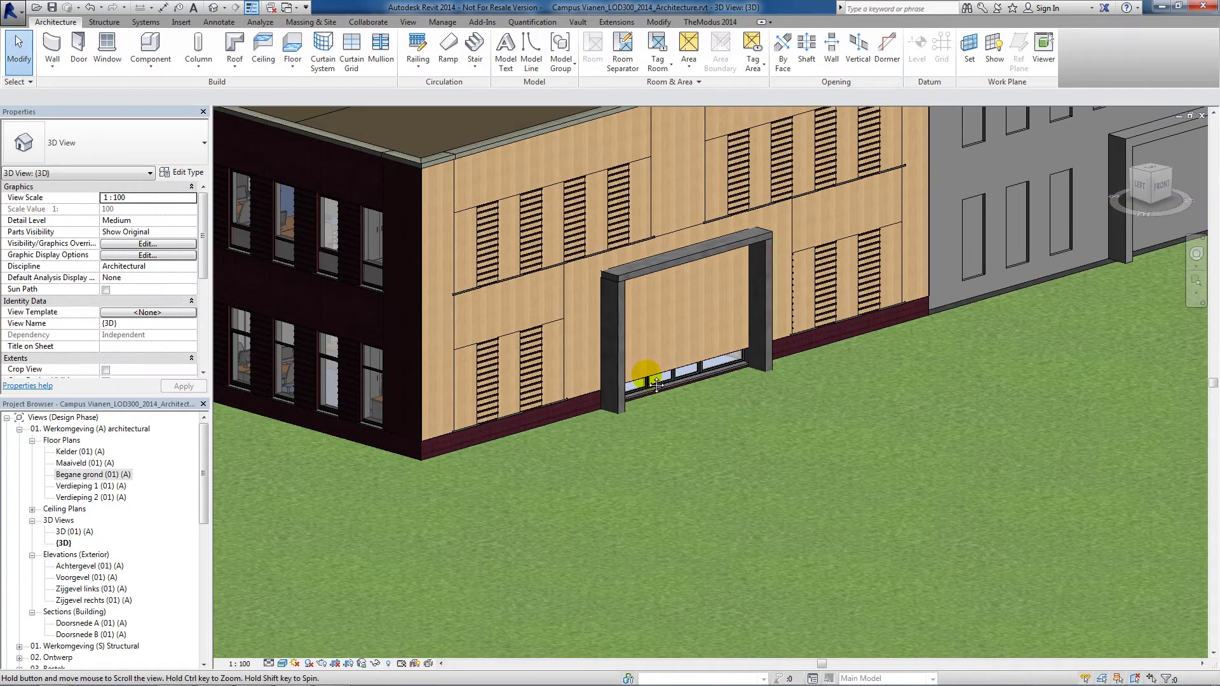
pyautogui.moveTo(657, 384); pyautogui.dragTo(644, 524, button='middle')
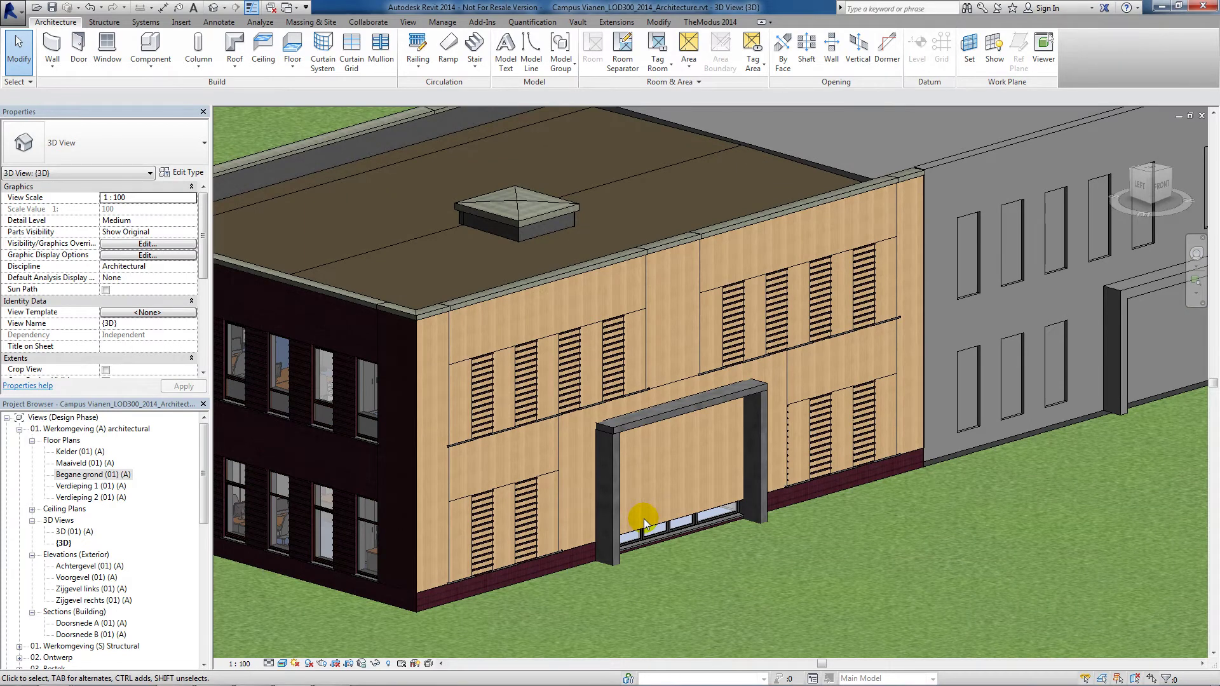
pyautogui.doubleClick(85, 578)
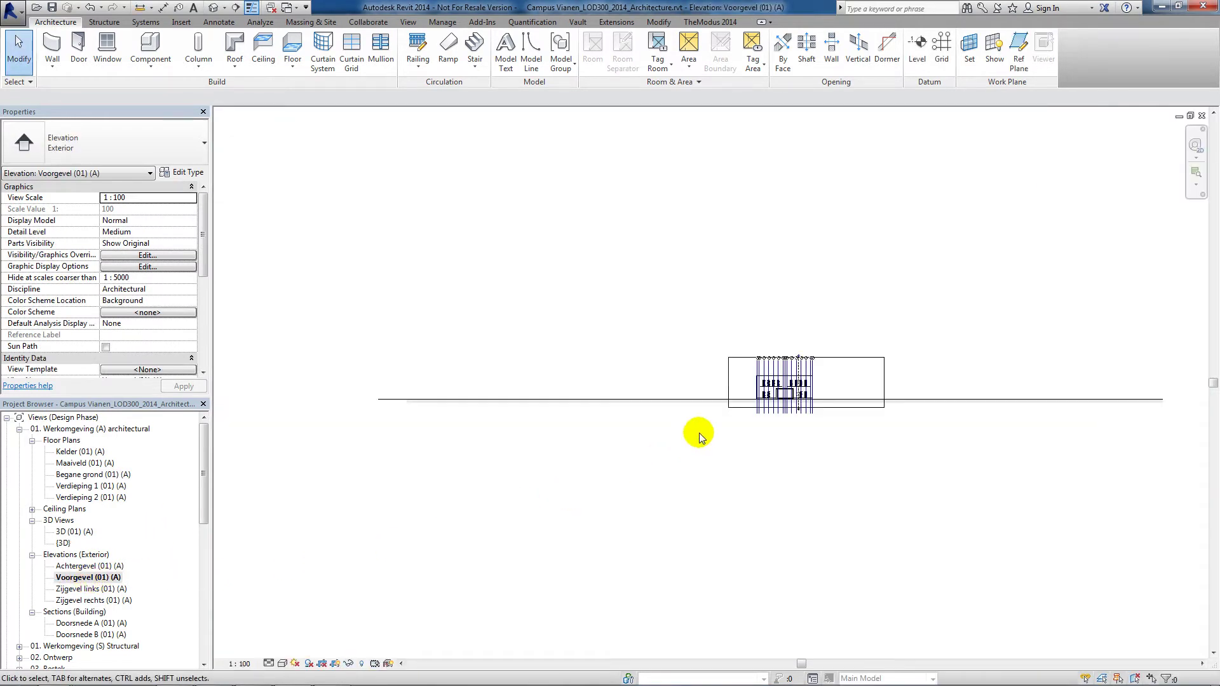
# Select the front facade wall and start editing its profile with rectangles.
pyautogui.scroll(3, 794, 381)
pyautogui.scroll(3, 739, 409)
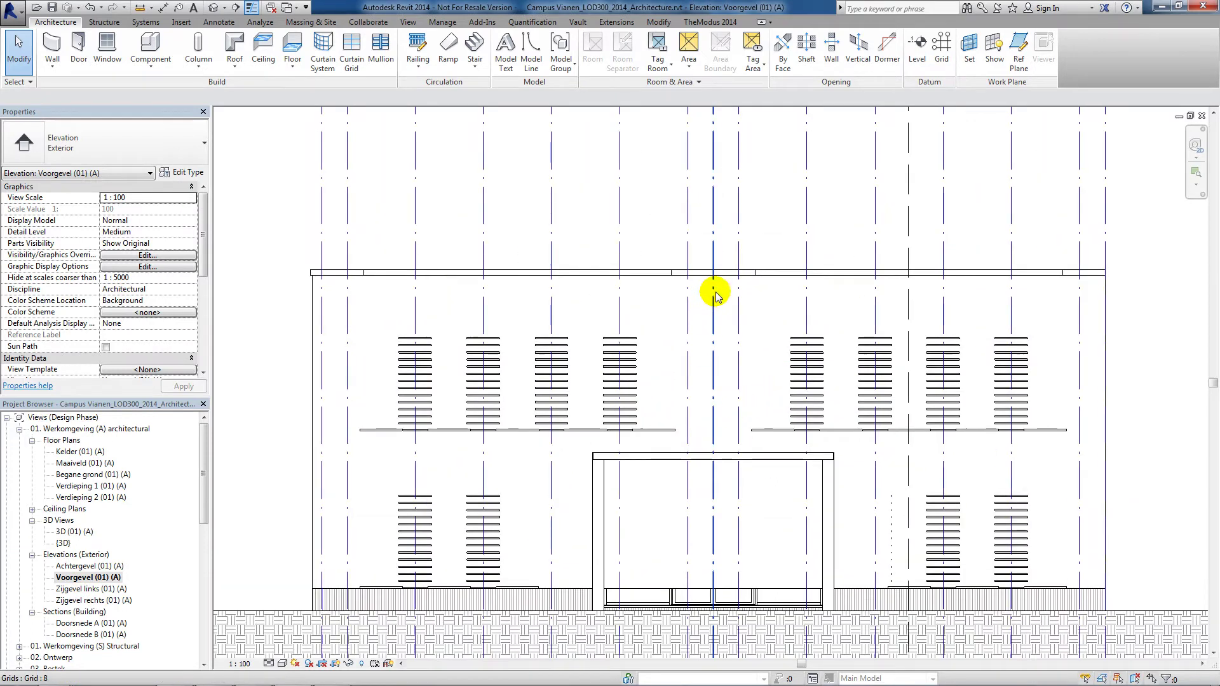
pyautogui.click(738, 278)
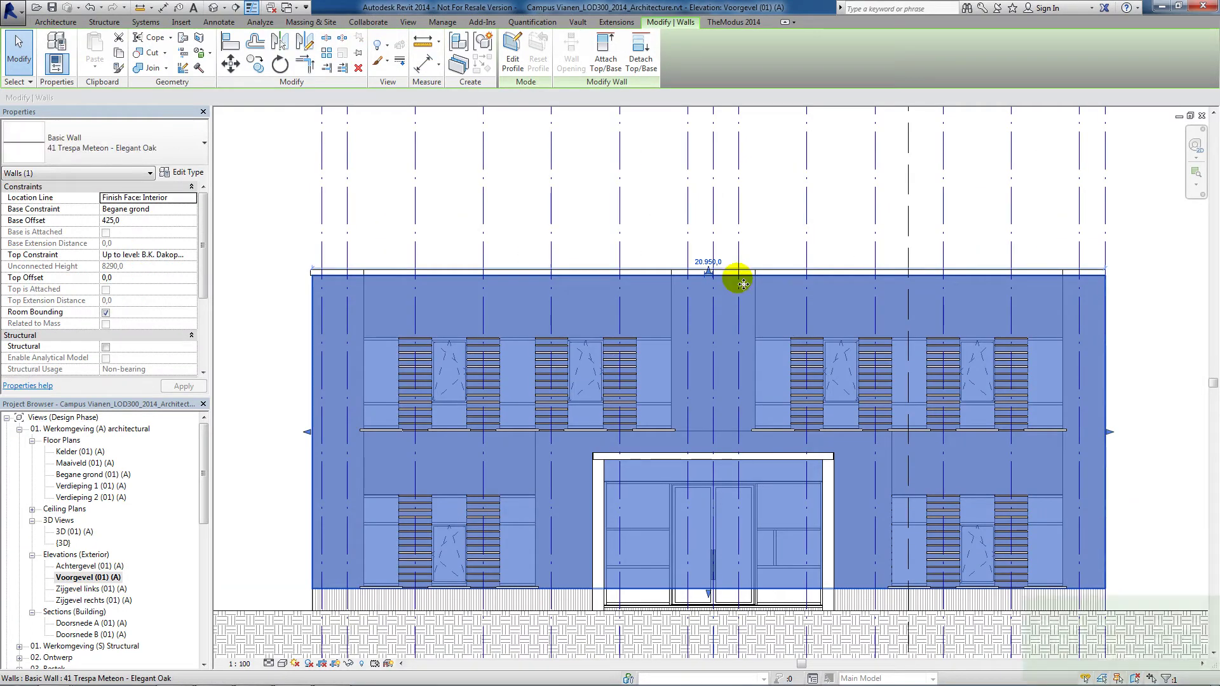
pyautogui.click(515, 60)
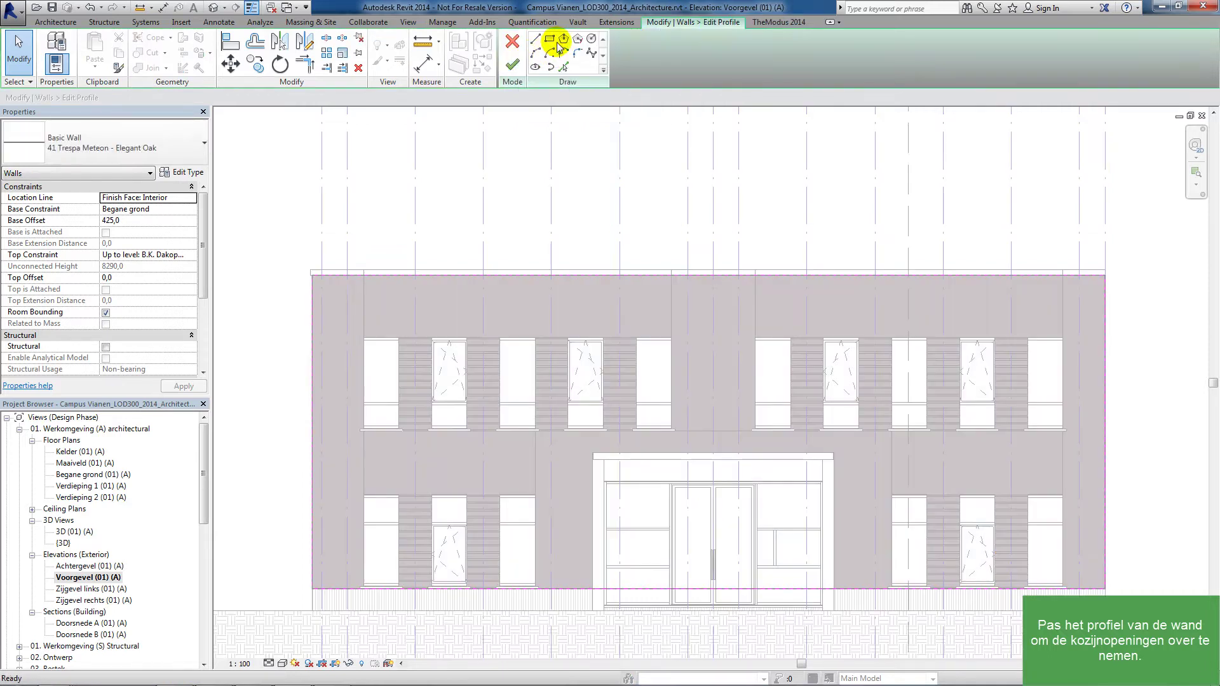
pyautogui.click(551, 42)
# Sketch rectangles around the upper-left, upper-right, lower-right and lower-left window groups.
pyautogui.click(364, 338)
pyautogui.click(670, 430)
pyautogui.click(755, 339)
pyautogui.click(1061, 431)
pyautogui.click(1062, 431)
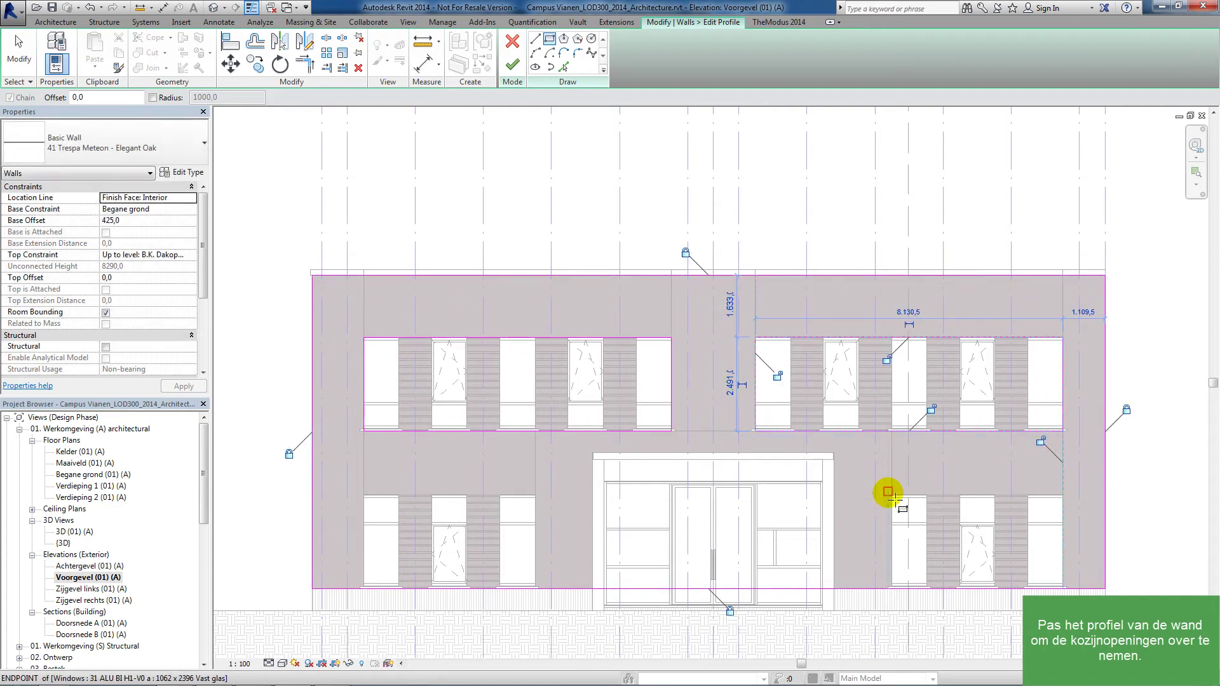
pyautogui.click(892, 495)
pyautogui.click(1062, 588)
pyautogui.click(535, 496)
pyautogui.click(364, 587)
pyautogui.press('Escape')
pyautogui.press('Escape')
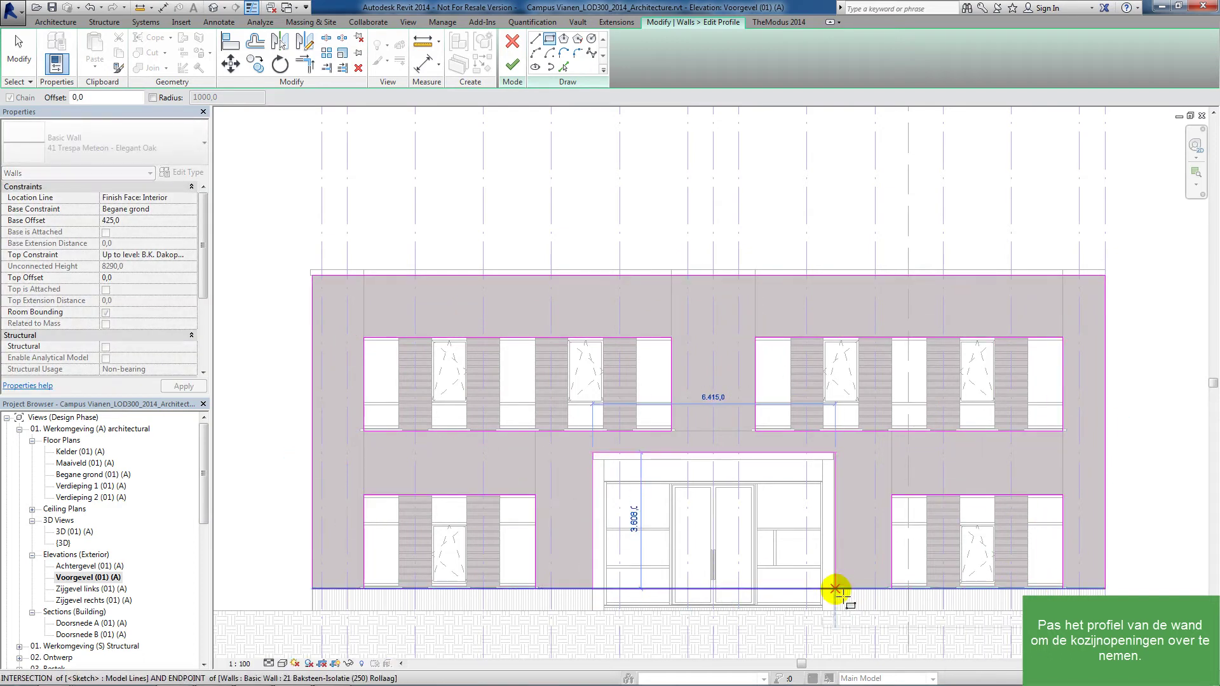
# Clean the profile lines with Trim/Extend to Corner and finish the profile edit.
pyautogui.click(486, 588)
pyautogui.click(688, 586)
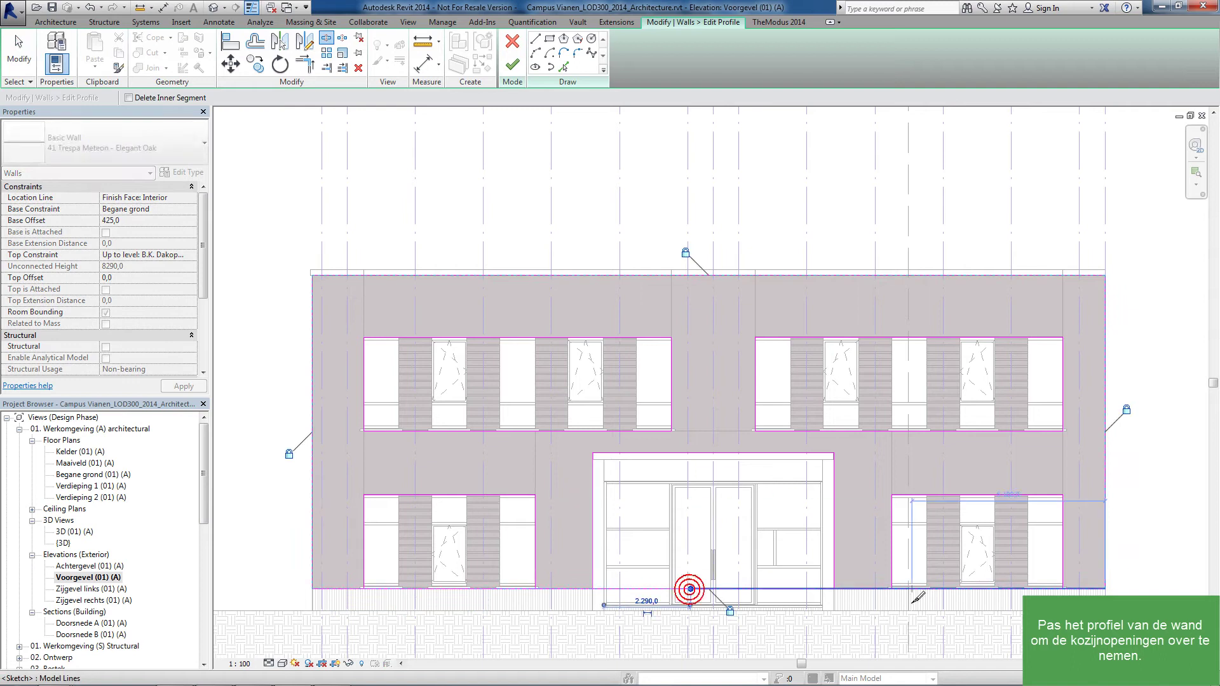
pyautogui.press('t')
pyautogui.press('r')
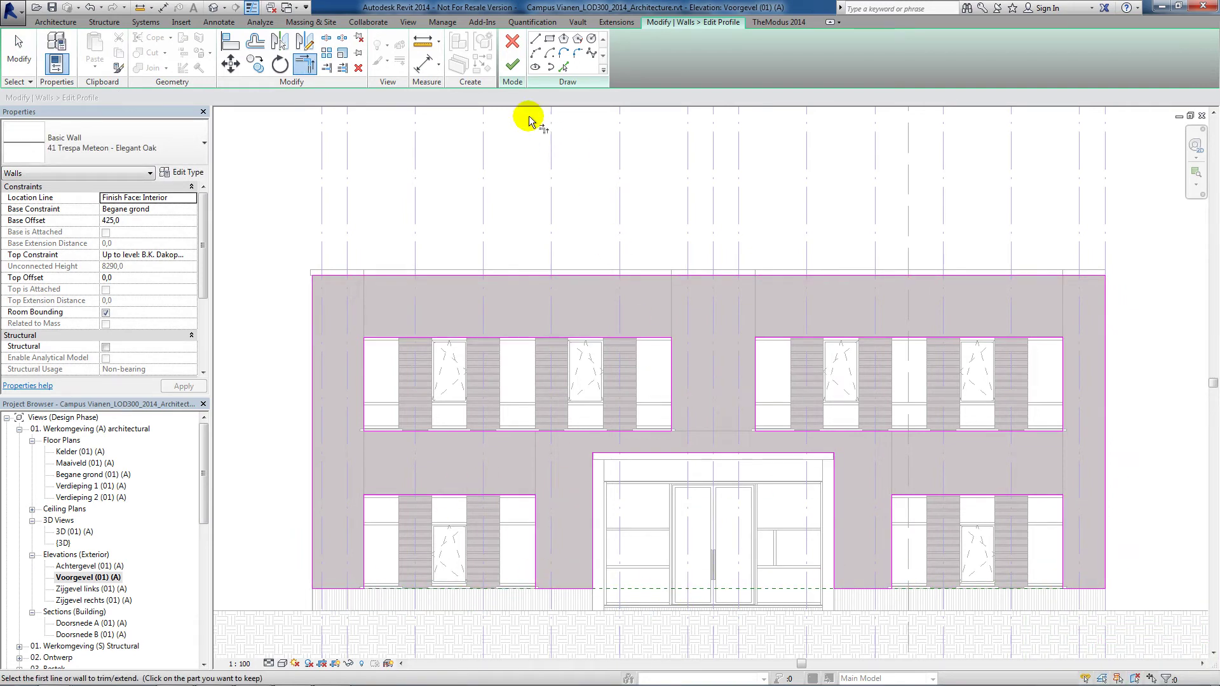
pyautogui.click(512, 67)
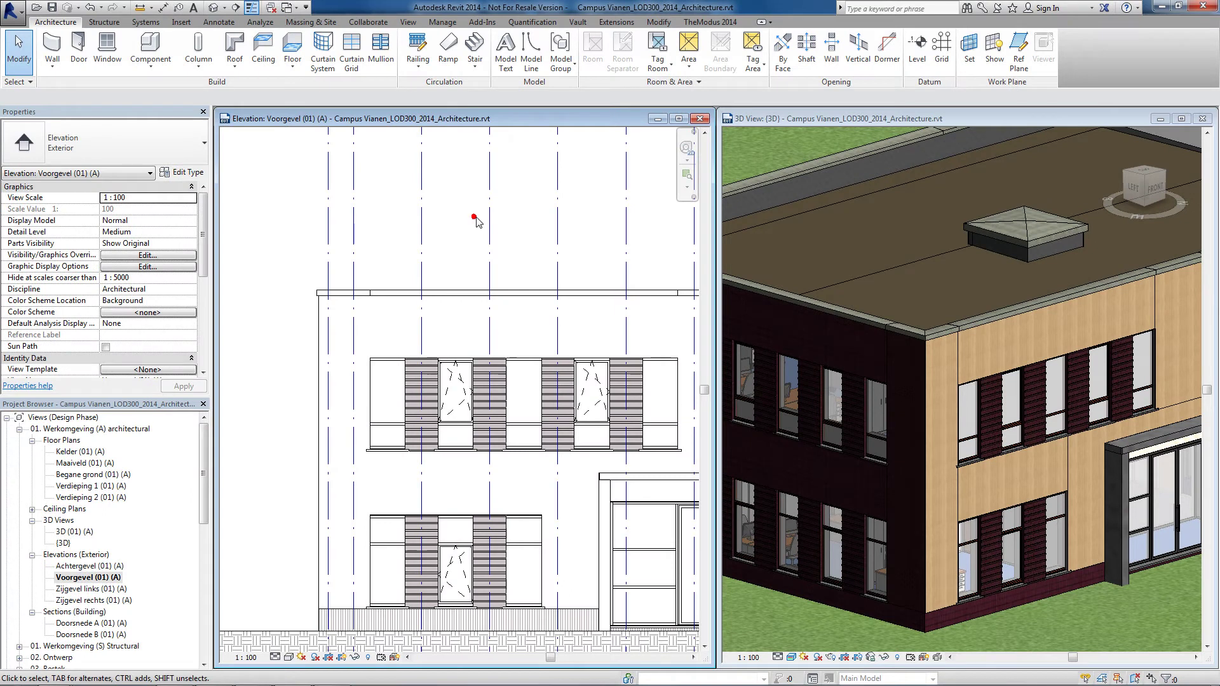
# Zoom out, activate the 3D view, and reselect the Trespa Meteon front facade wall.
pyautogui.scroll(-2, 517, 278)
pyautogui.scroll(-2, 435, 273)
pyautogui.scroll(-2, 422, 294)
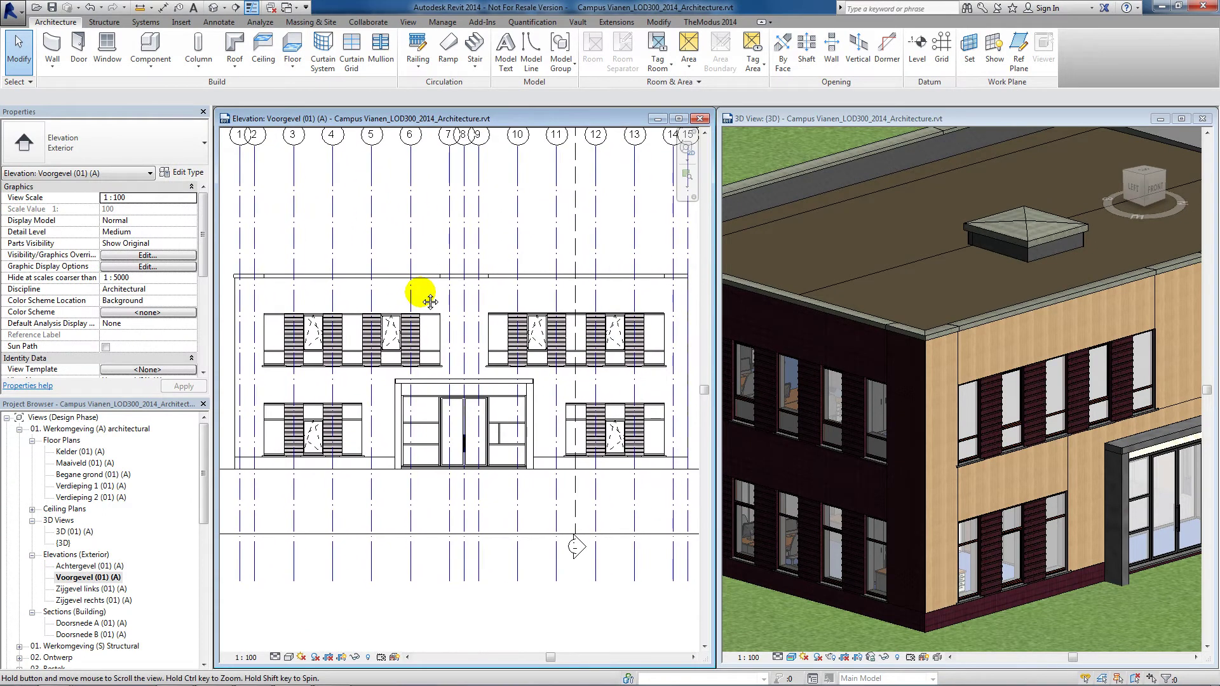
pyautogui.click(845, 391)
pyautogui.scroll(-2, 771, 381)
pyautogui.scroll(-2, 768, 409)
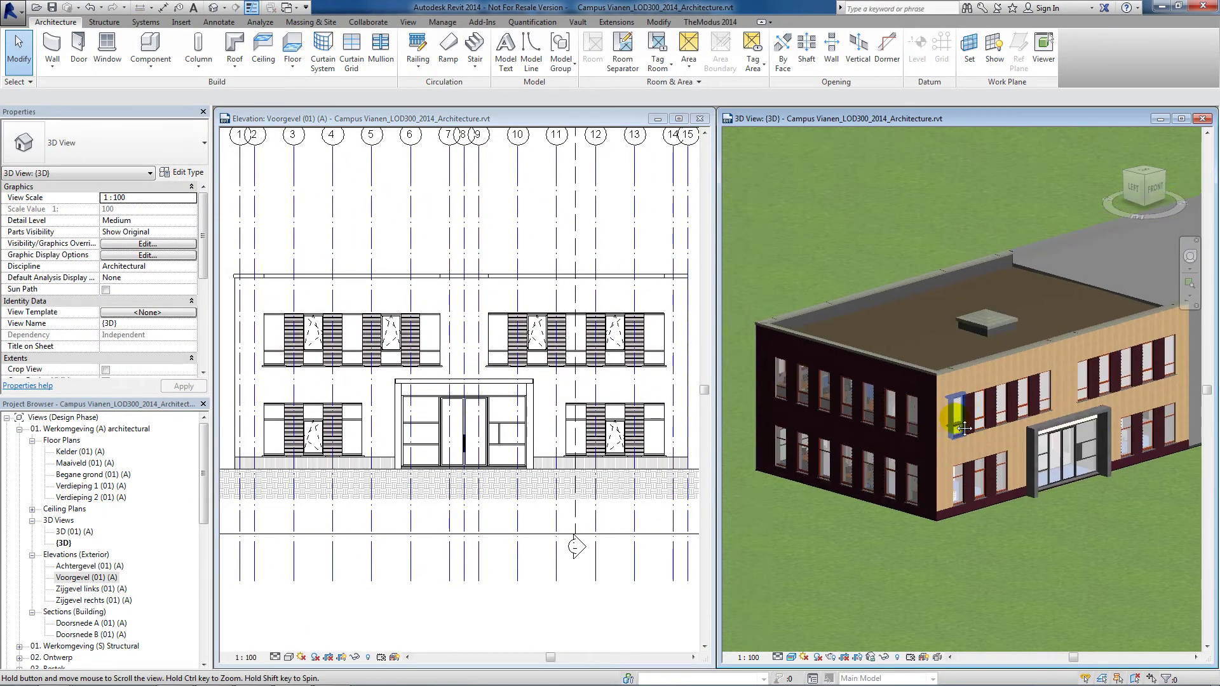
pyautogui.click(943, 446)
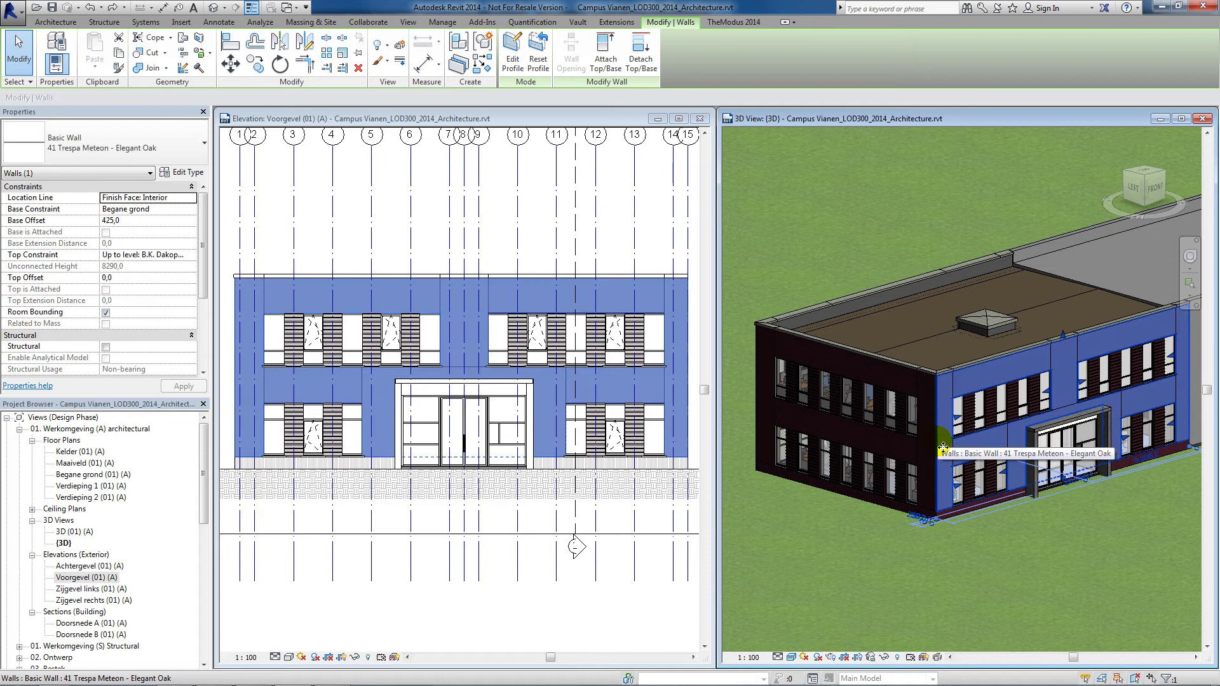
pyautogui.press('Escape')
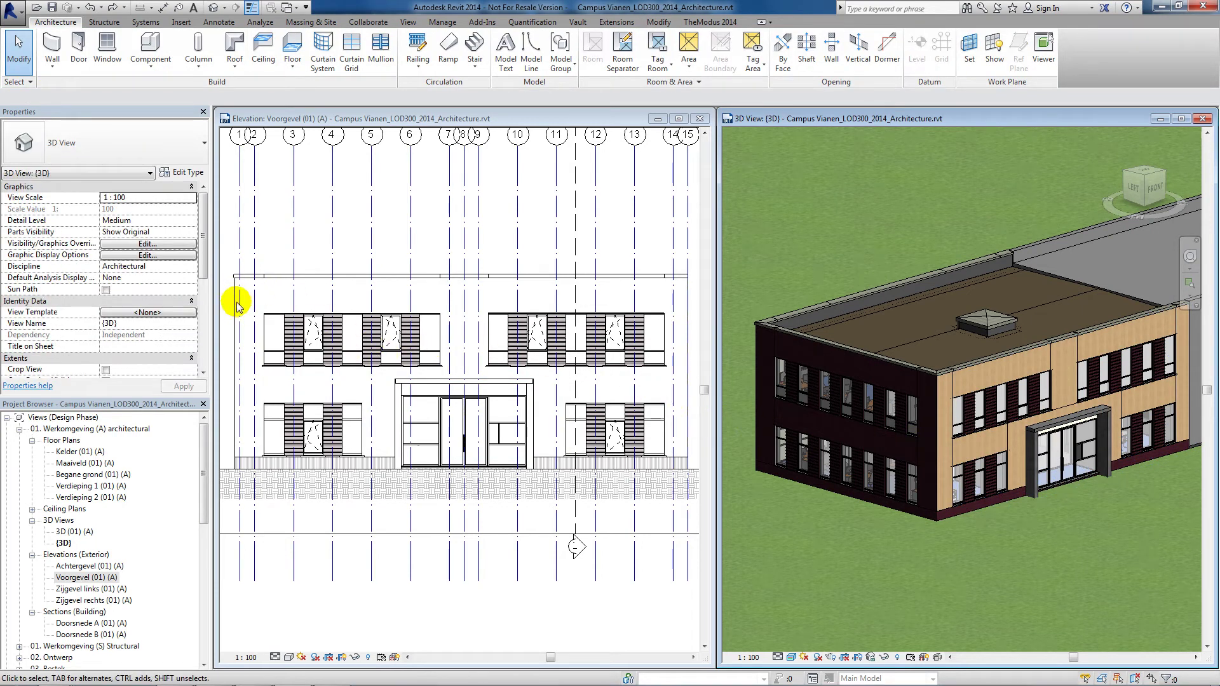
pyautogui.click(233, 302)
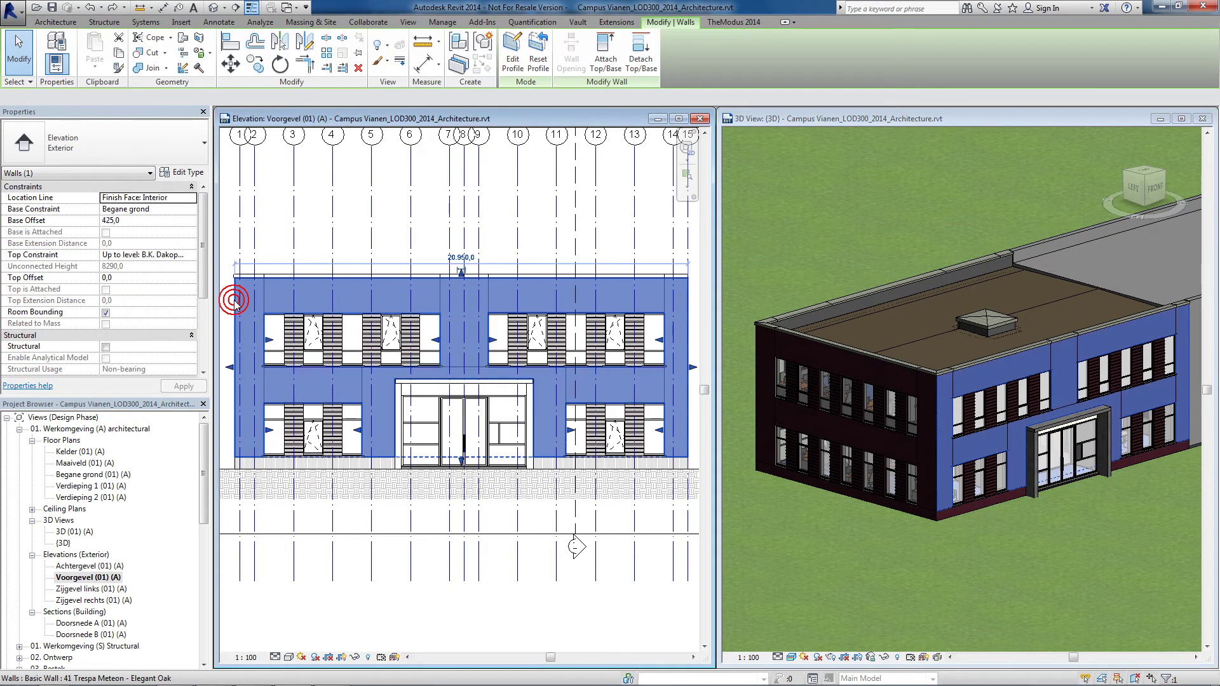
# Create parts from the front wall and divide them, picking the facade face as work plane.
pyautogui.click(462, 69)
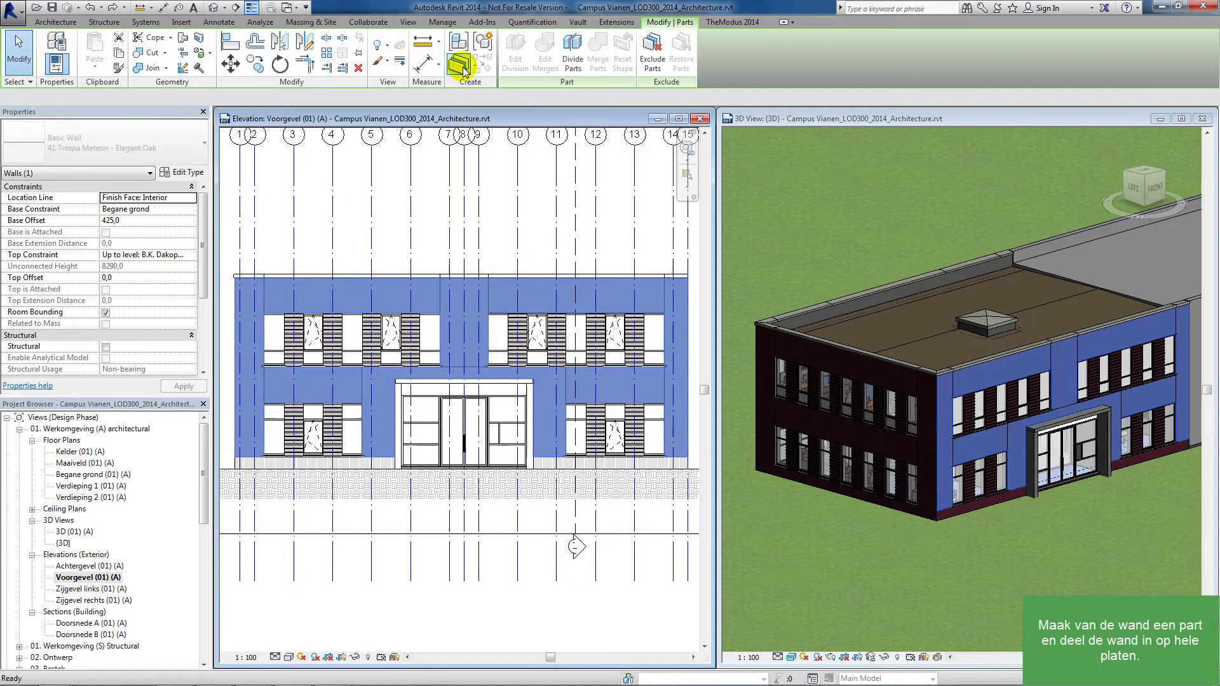
pyautogui.click(571, 62)
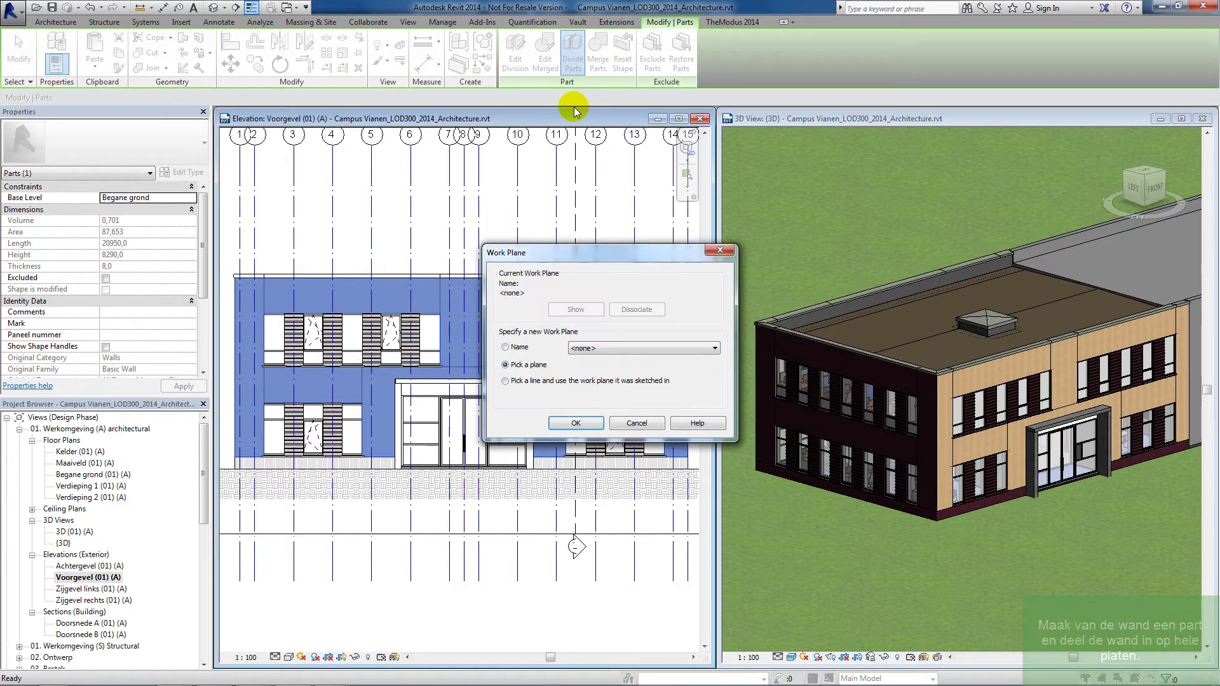
pyautogui.click(577, 429)
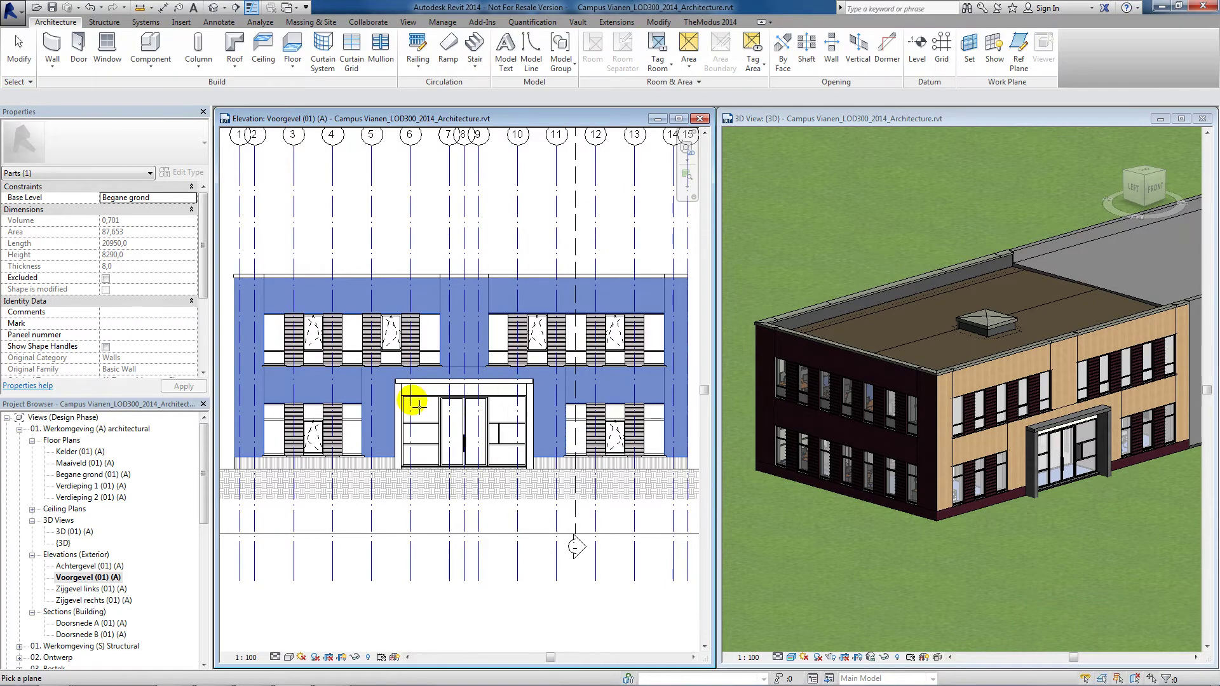
pyautogui.click(373, 400)
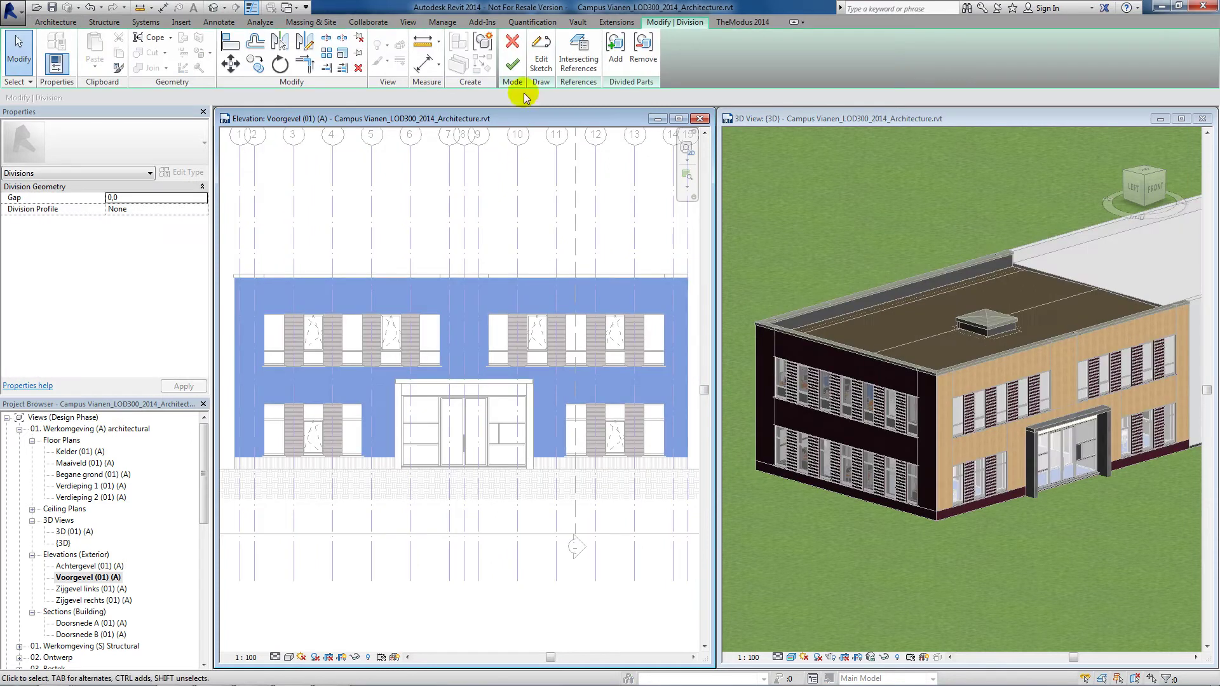
# Sketch a vertical division line and copy it multiple times at 3655 spacing.
pyautogui.click(535, 64)
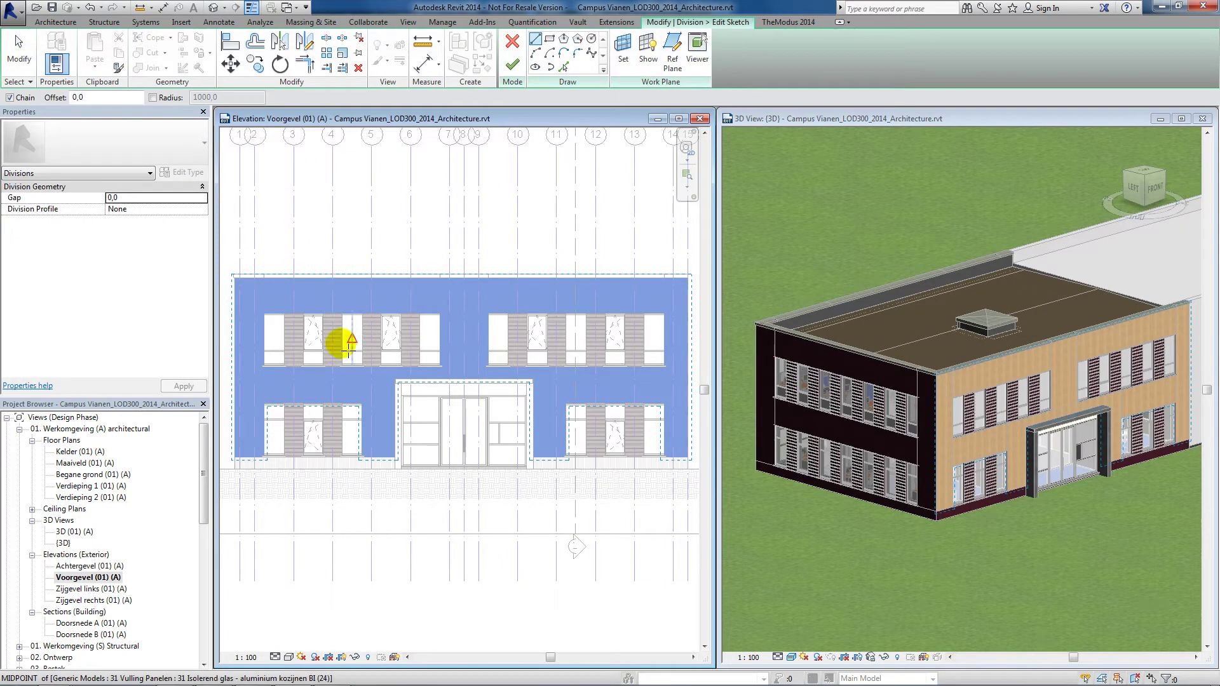
pyautogui.scroll(5, 335, 264)
pyautogui.click(305, 272)
pyautogui.scroll(-3, 305, 273)
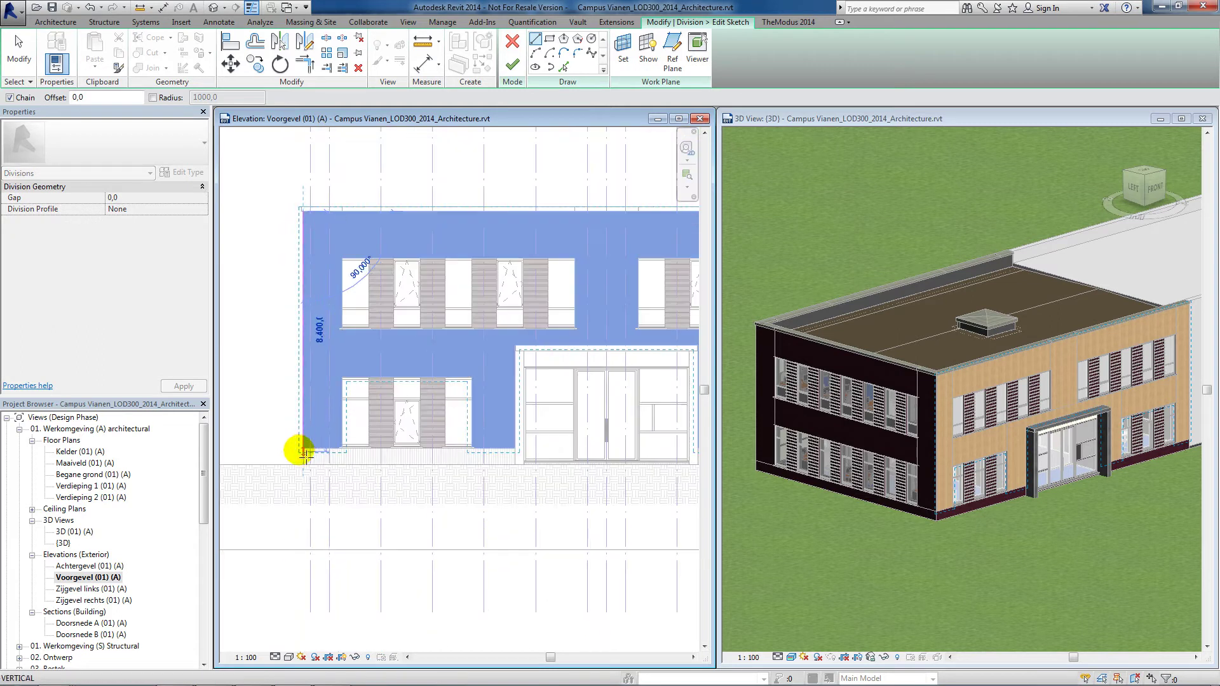
pyautogui.press('Escape')
pyautogui.press('c')
pyautogui.press('o')
pyautogui.click(303, 259)
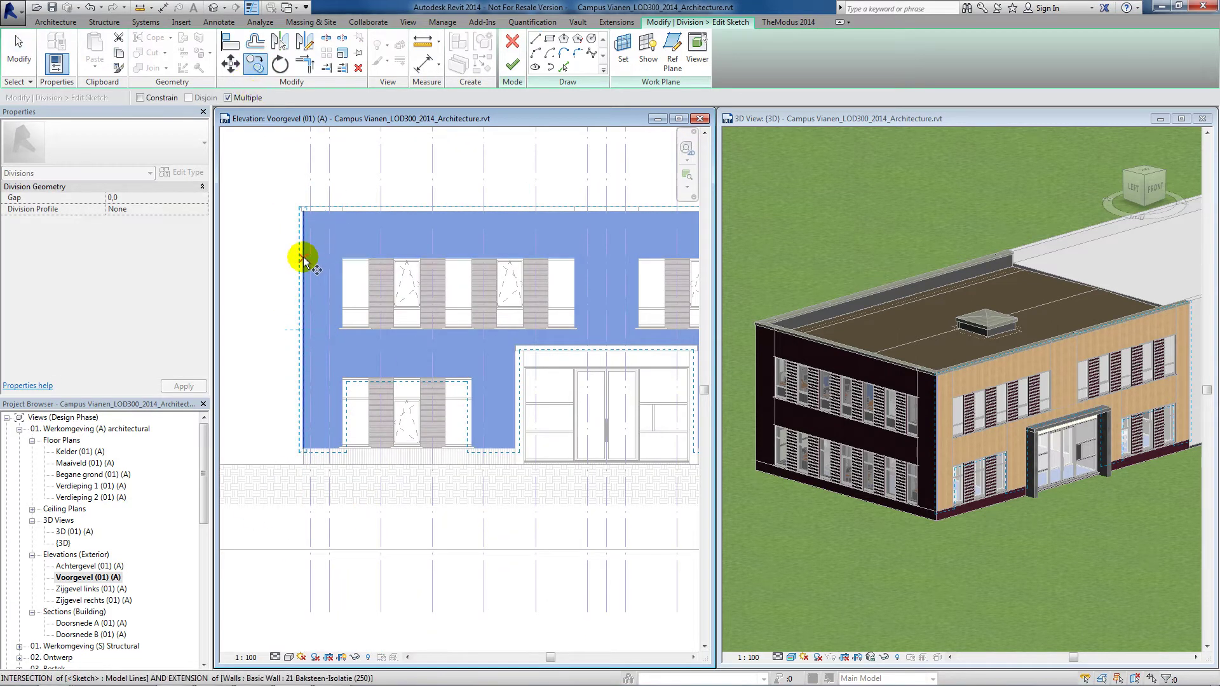
pyautogui.click(368, 261)
pyautogui.write('3655')
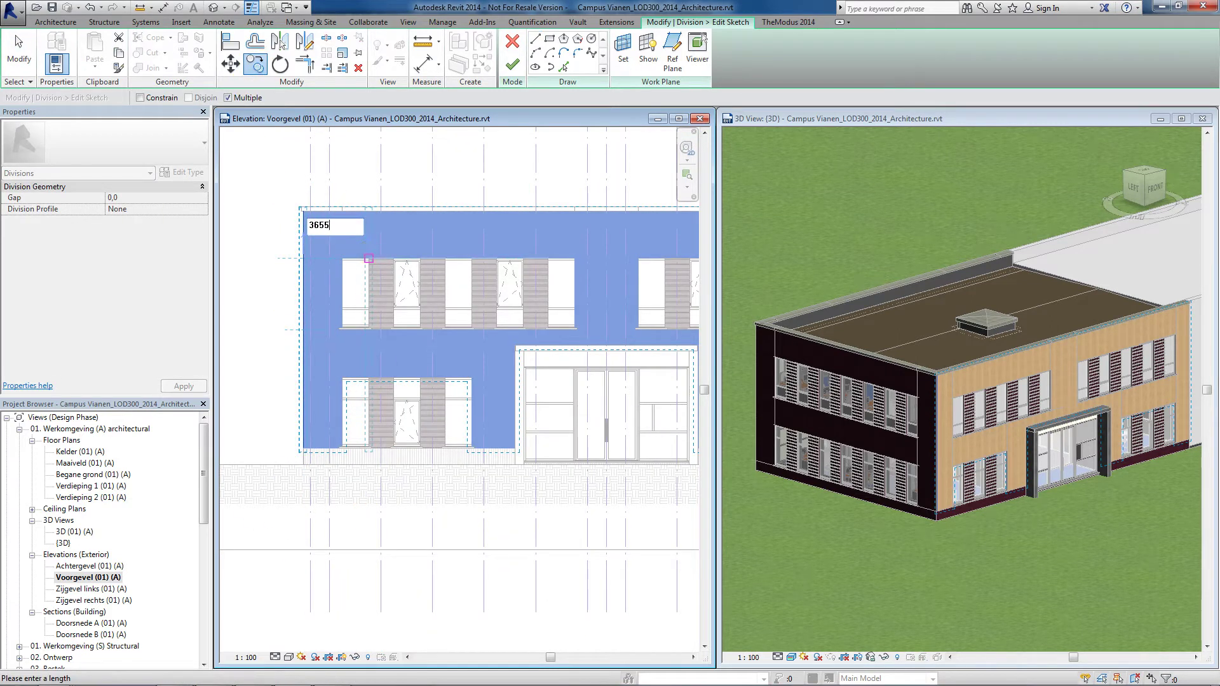
pyautogui.press('Return')
pyautogui.write('3655')
pyautogui.press('Return')
# Draw a horizontal division line across the facade and copy it upward three times.
pyautogui.moveTo(647, 267); pyautogui.dragTo(512, 254, button='middle')
pyautogui.click(535, 39)
pyautogui.moveTo(505, 305); pyautogui.dragTo(407, 265, button='middle')
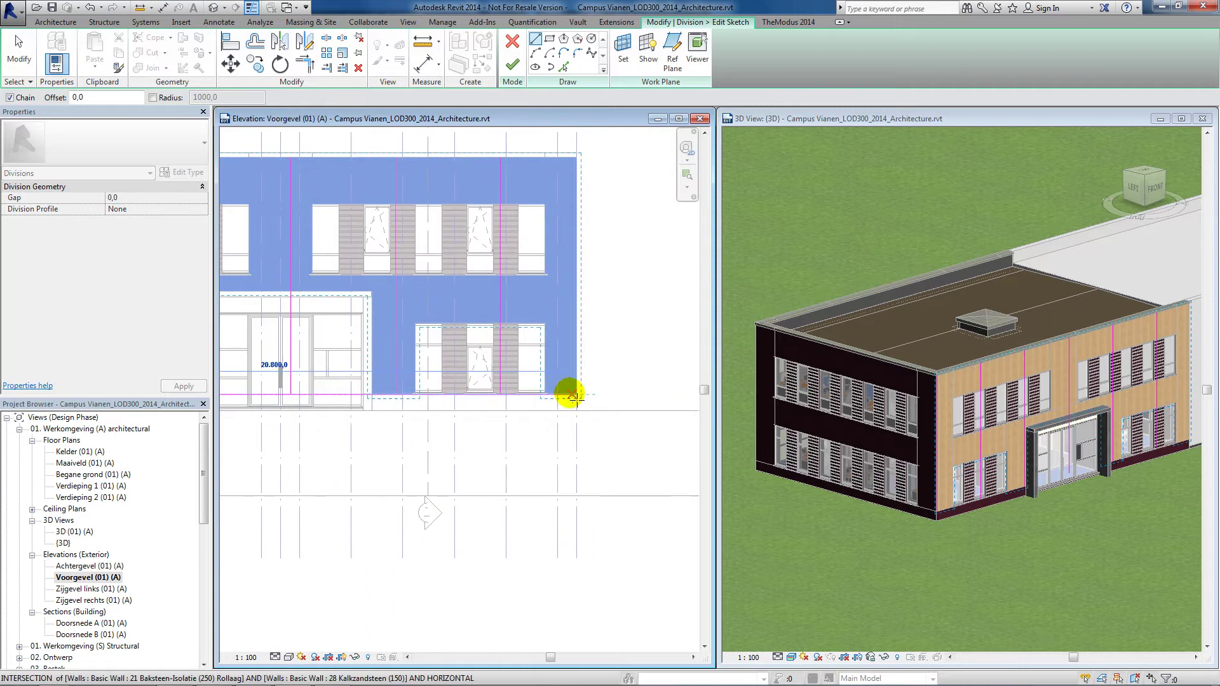
pyautogui.click(574, 397)
pyautogui.scroll(-3, 571, 397)
pyautogui.press('Escape')
pyautogui.click(469, 415)
pyautogui.press('c')
pyautogui.press('o')
pyautogui.click(475, 400)
pyautogui.click(469, 384)
pyautogui.click(469, 353)
pyautogui.click(469, 322)
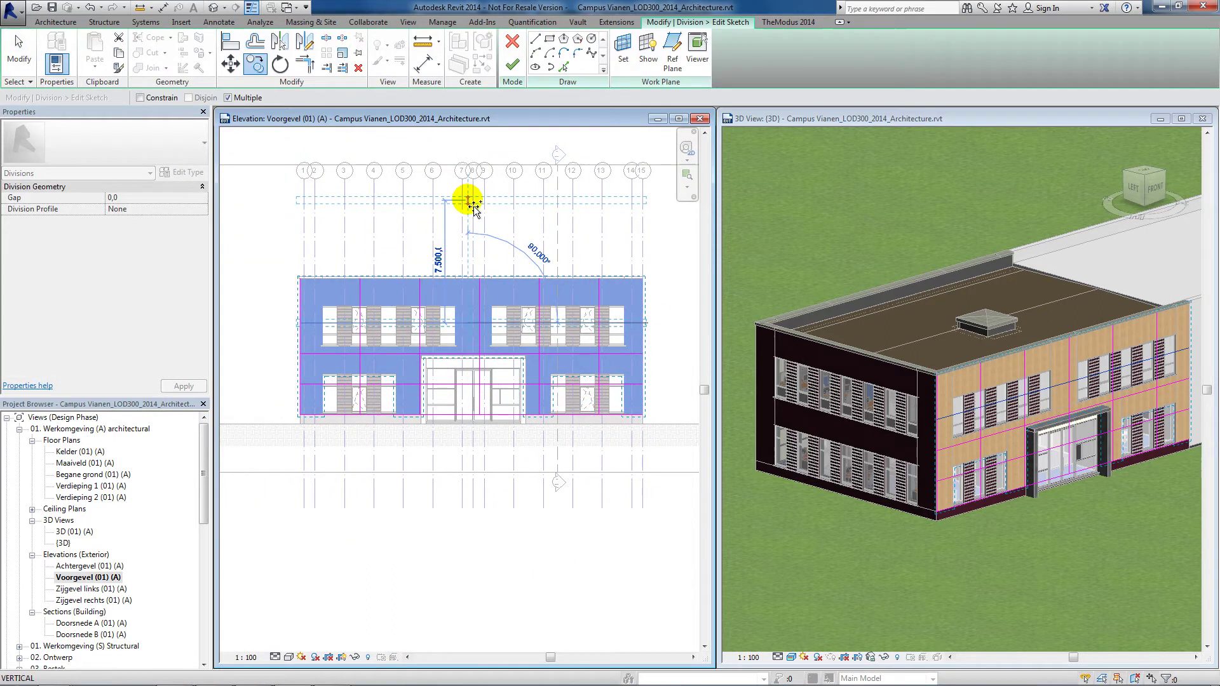
pyautogui.write('18')
pyautogui.press('Return')
pyautogui.press('Escape')
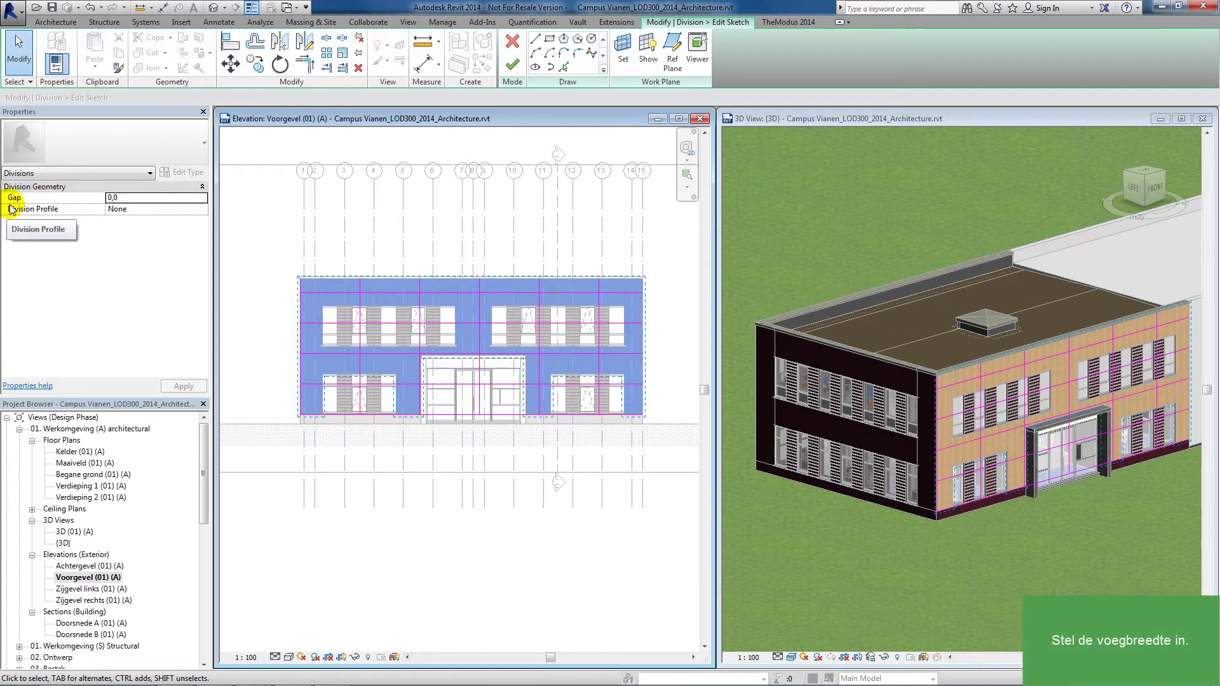
# Set the panel joint gap to 10,0 and finish dividing the parts.
pyautogui.click(133, 199)
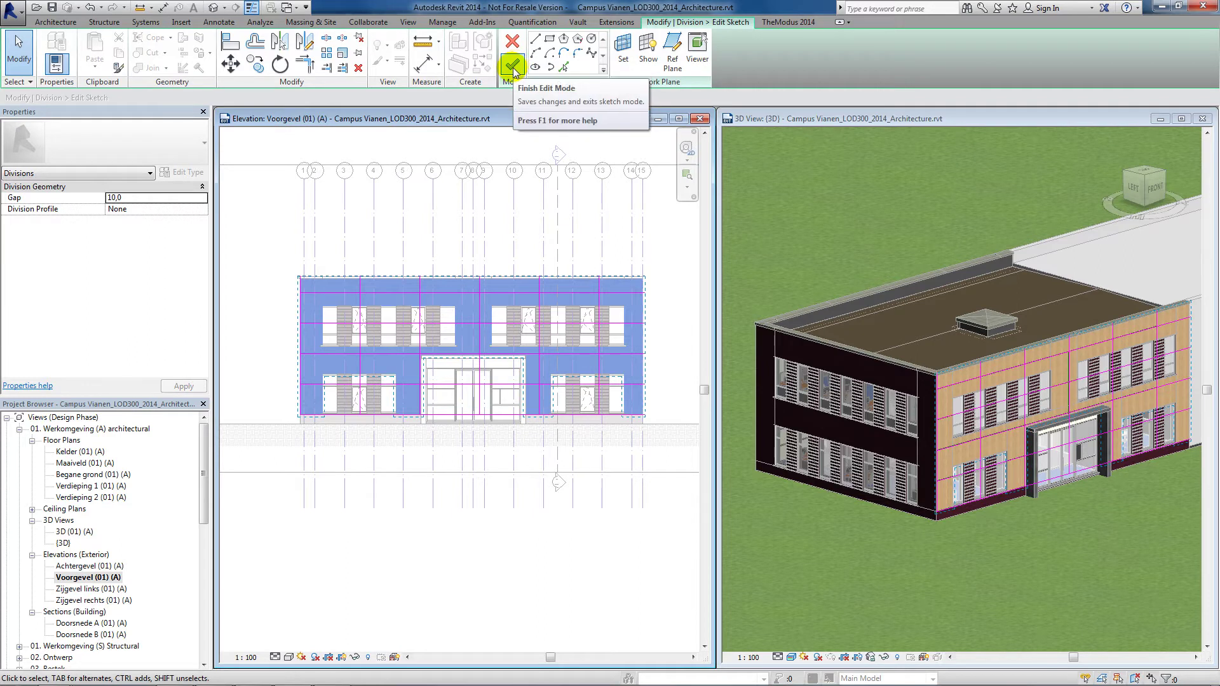
pyautogui.click(512, 66)
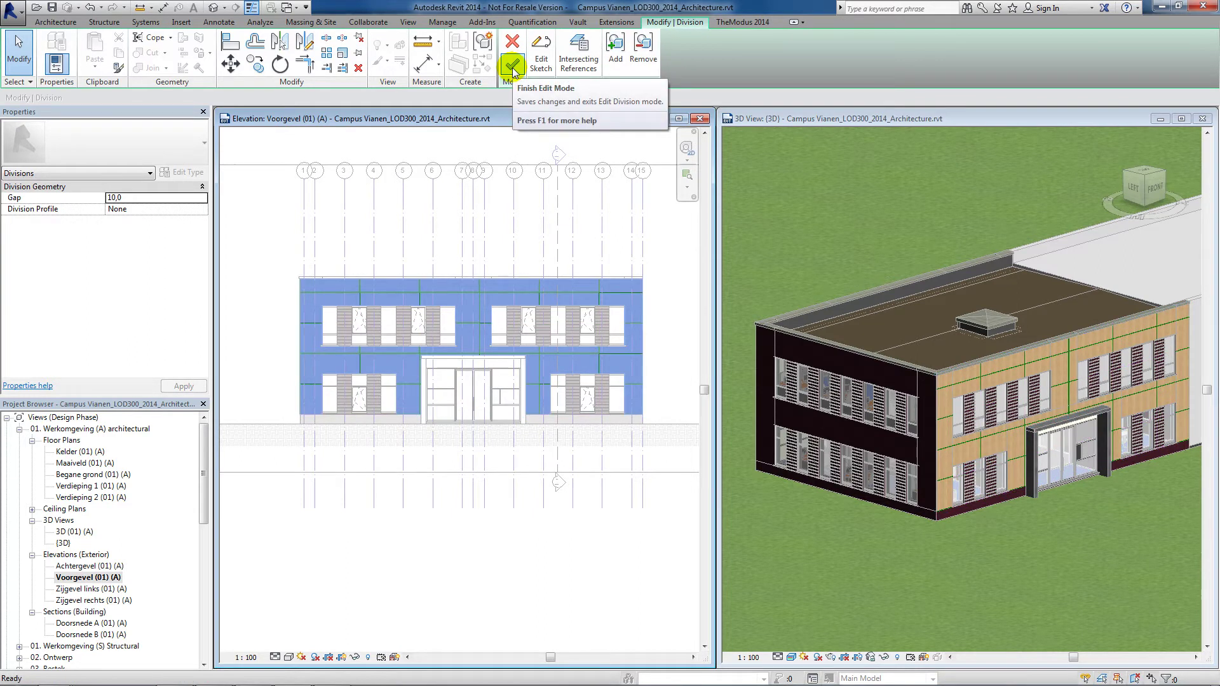
pyautogui.click(512, 66)
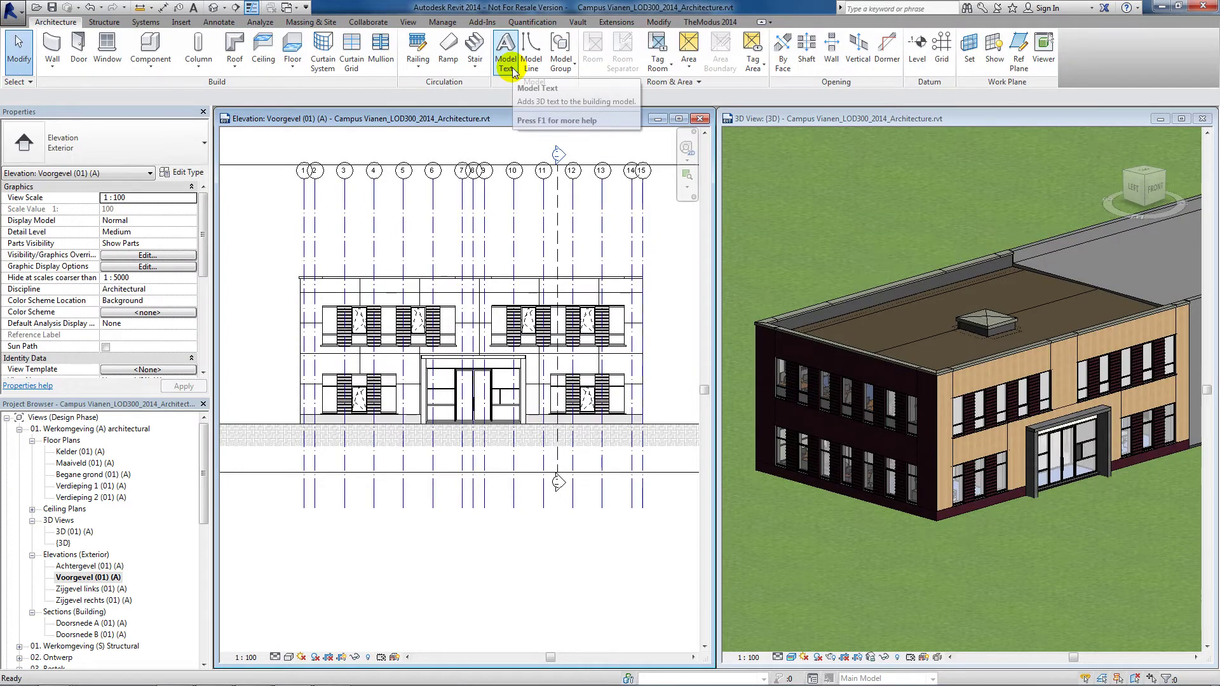
# Set the 3D view's parts visibility to show parts.
pyautogui.click(776, 216)
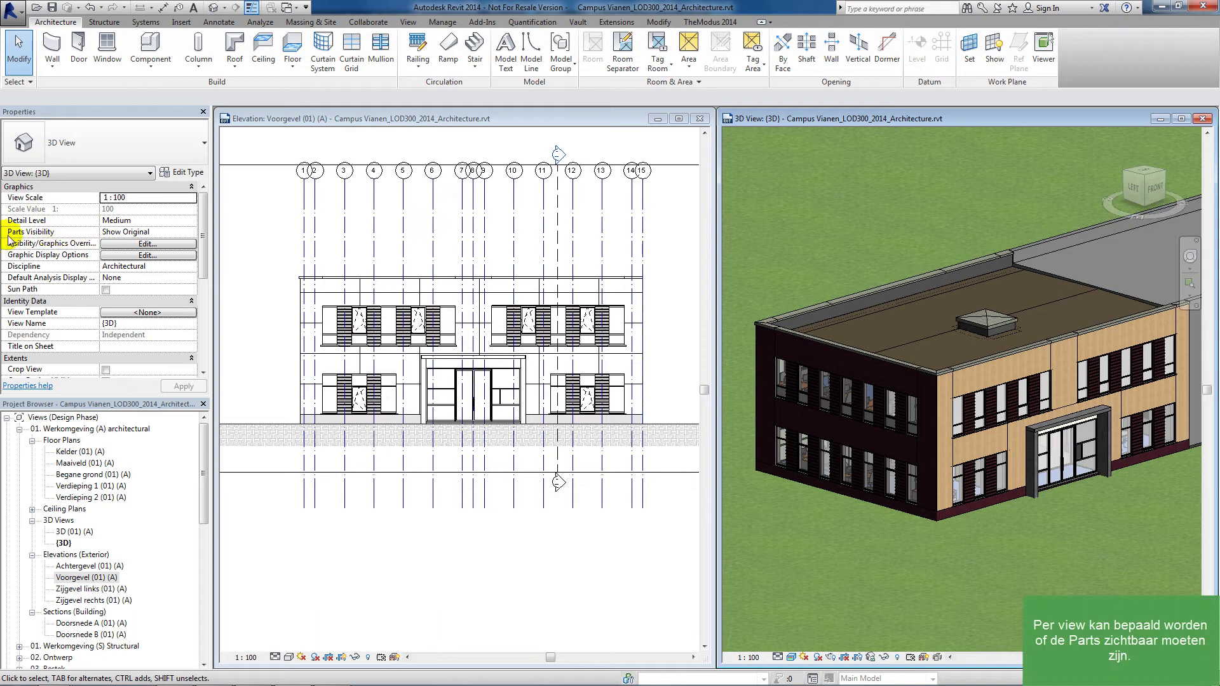
pyautogui.click(181, 232)
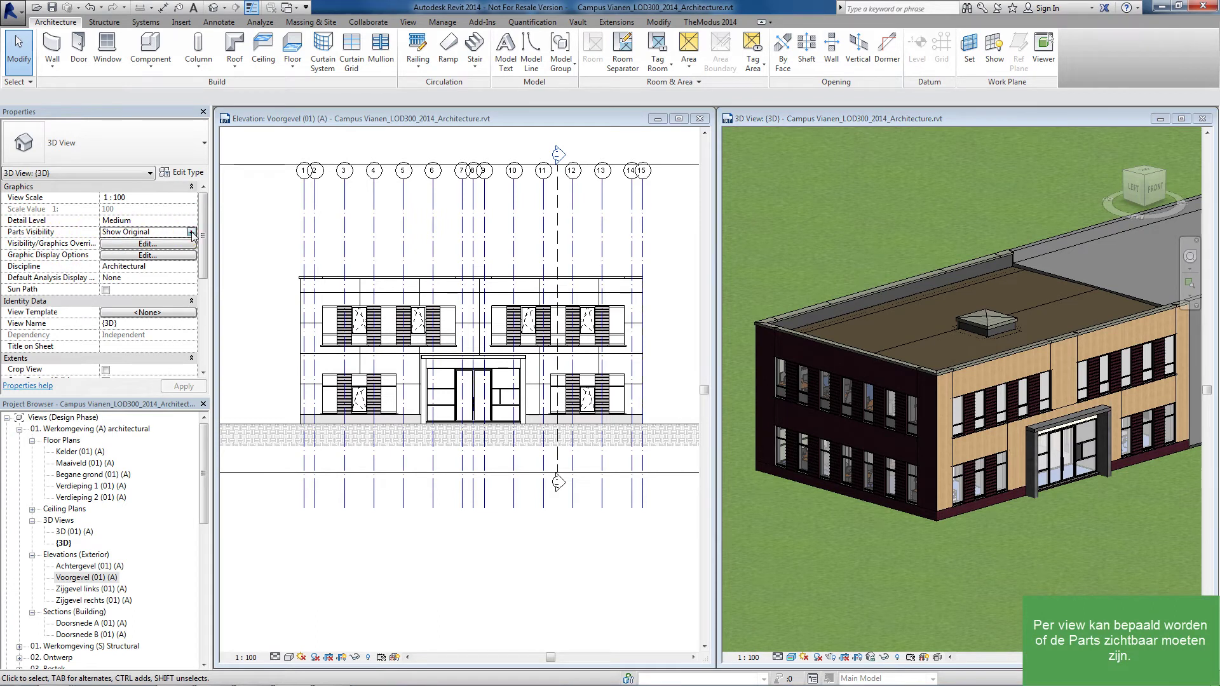
pyautogui.click(133, 243)
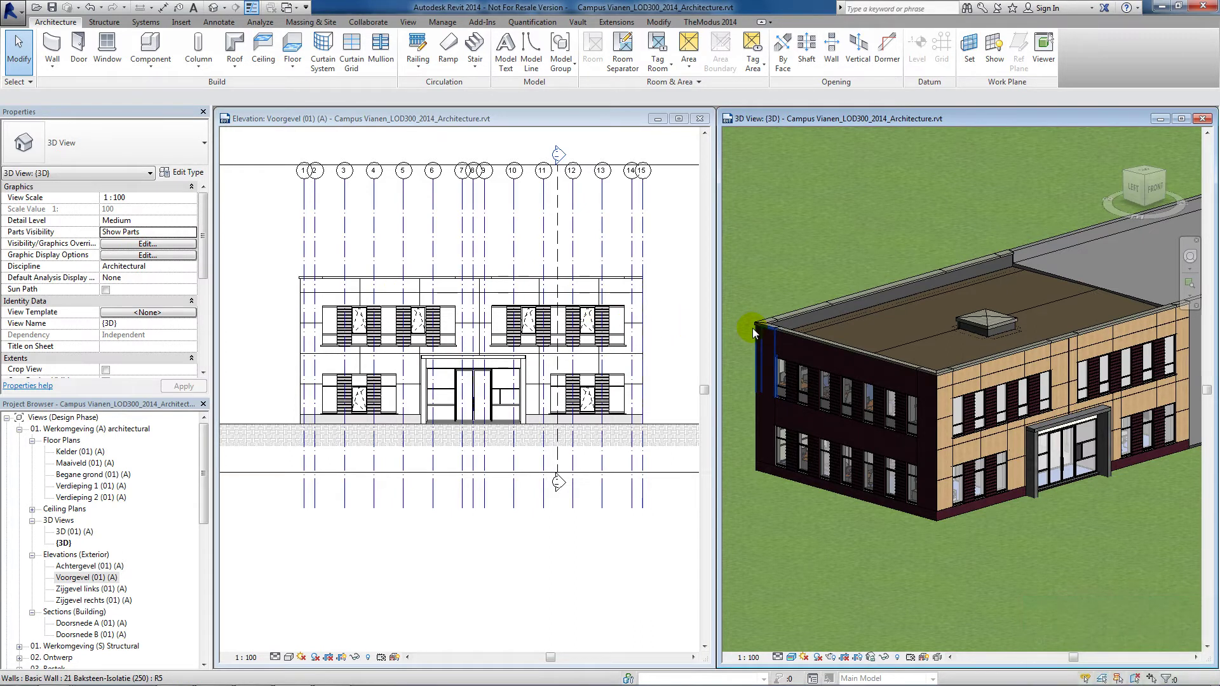
# Zoom the 3D view into a close-up of the oak Trespa panel joints.
pyautogui.scroll(5, 1084, 479)
pyautogui.moveTo(1085, 395)
pyautogui.mouseDown(button='middle')
pyautogui.moveTo(1083, 293)
pyautogui.moveTo(840, 430)
pyautogui.mouseUp(button='middle')
pyautogui.scroll(3, 1041, 387)
pyautogui.scroll(3, 950, 298)
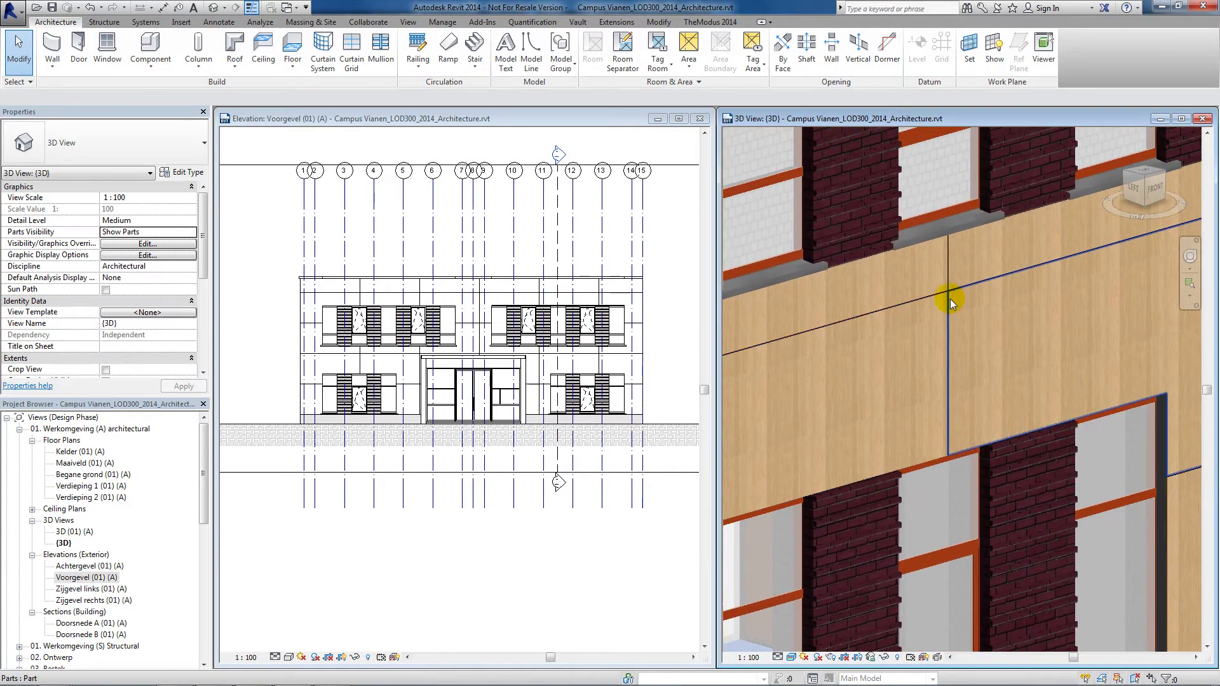
pyautogui.scroll(3, 924, 308)
pyautogui.scroll(1, 925, 308)
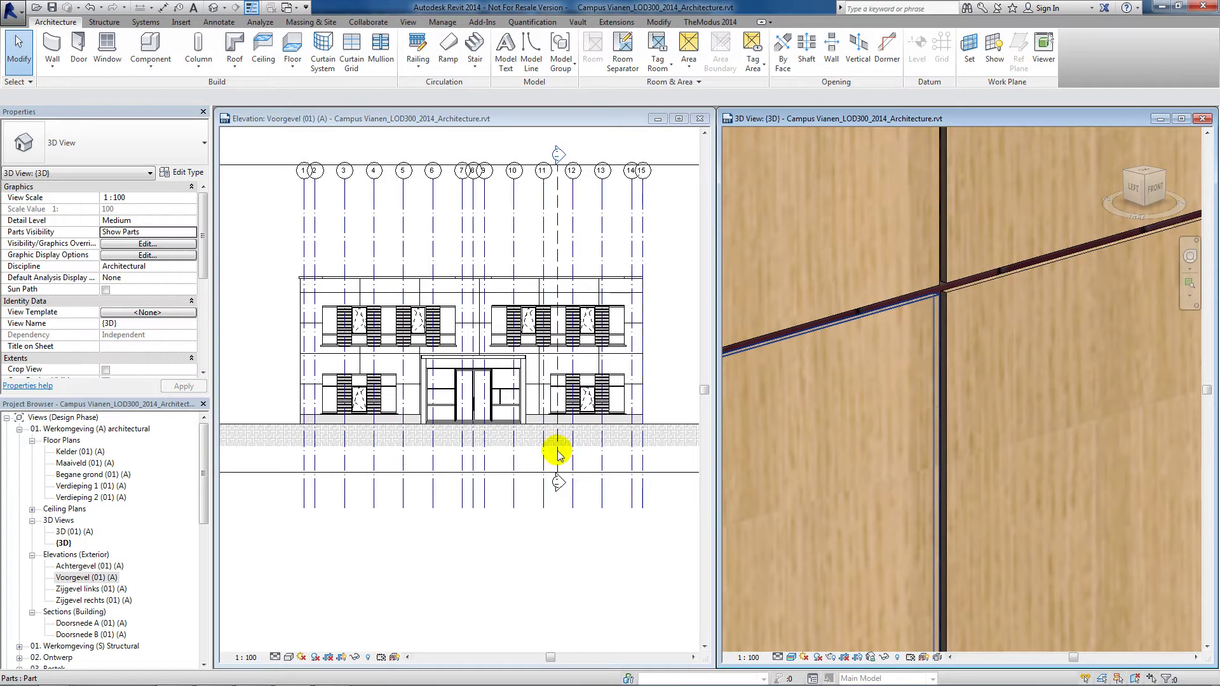
pyautogui.moveTo(203, 486); pyautogui.dragTo(192, 590)
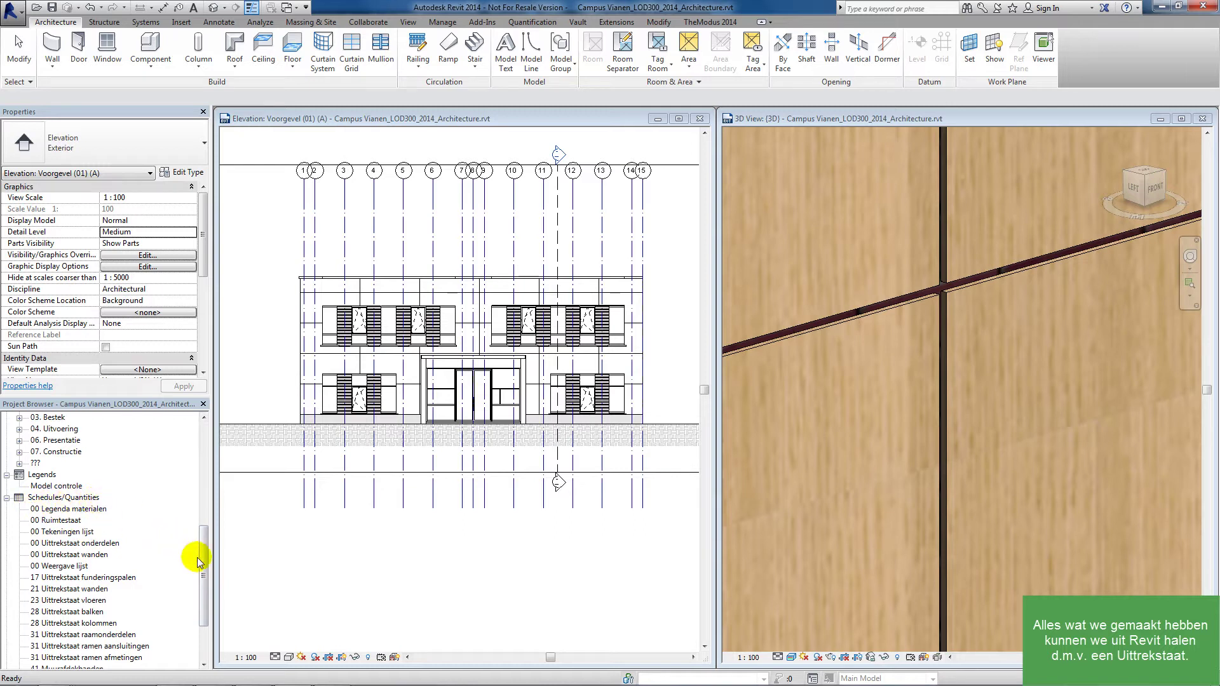
# Open the 41 Trespa Panelen schedule and maximize it to show all 30 panels.
pyautogui.scroll(-1, 199, 557)
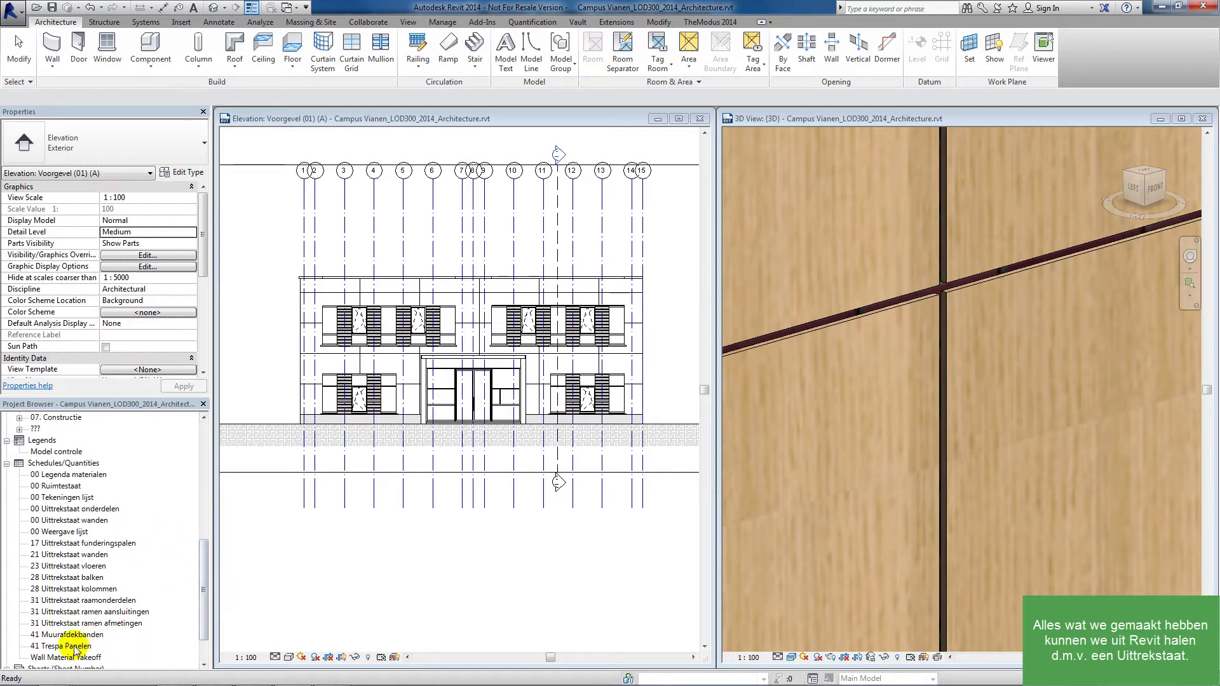
pyautogui.click(66, 649)
pyautogui.doubleClick(66, 650)
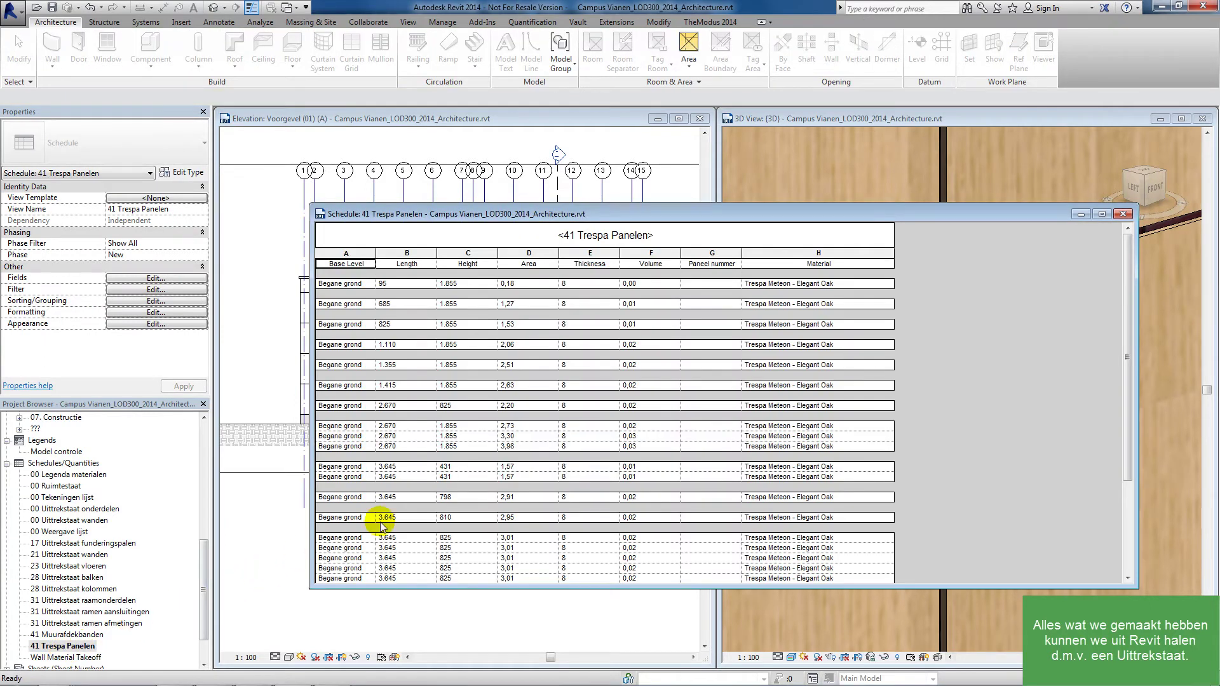
pyautogui.click(1100, 214)
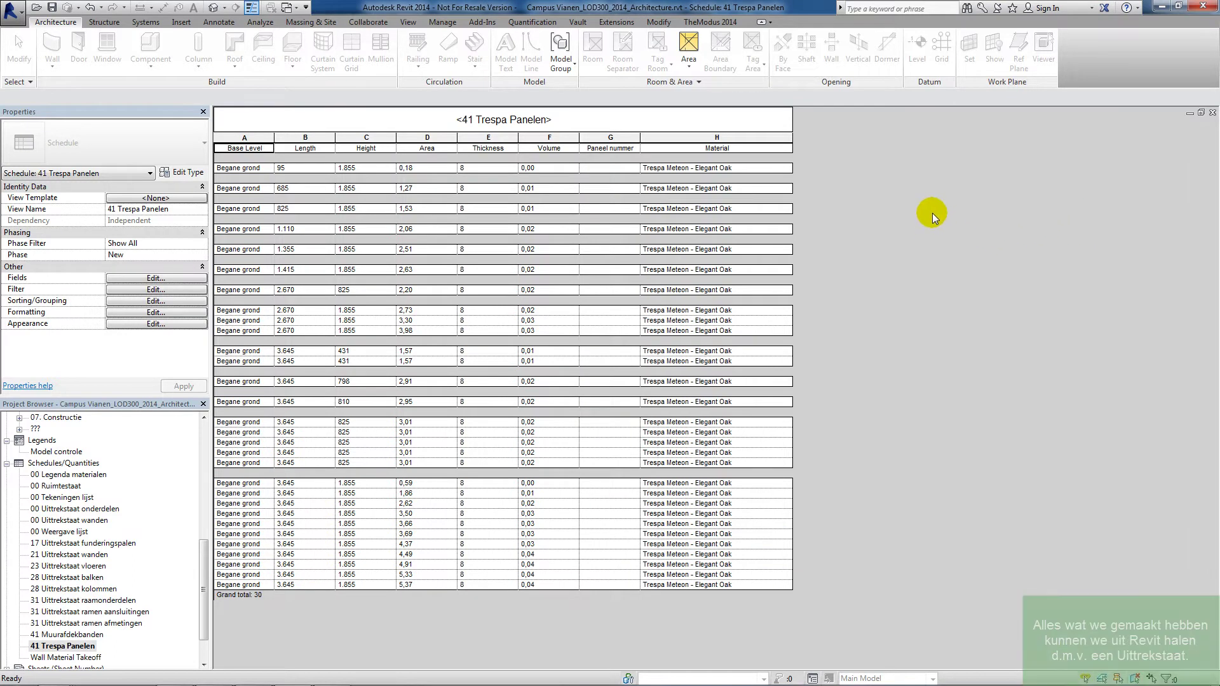
pyautogui.click(673, 503)
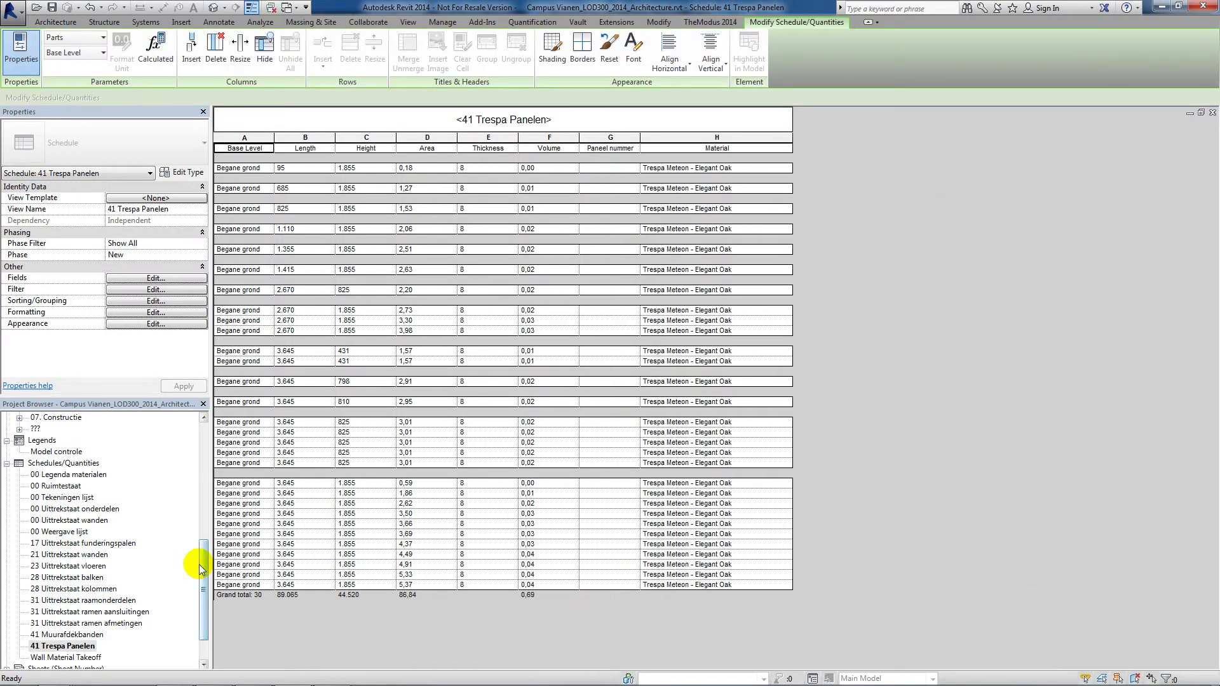
pyautogui.moveTo(199, 567); pyautogui.dragTo(212, 440)
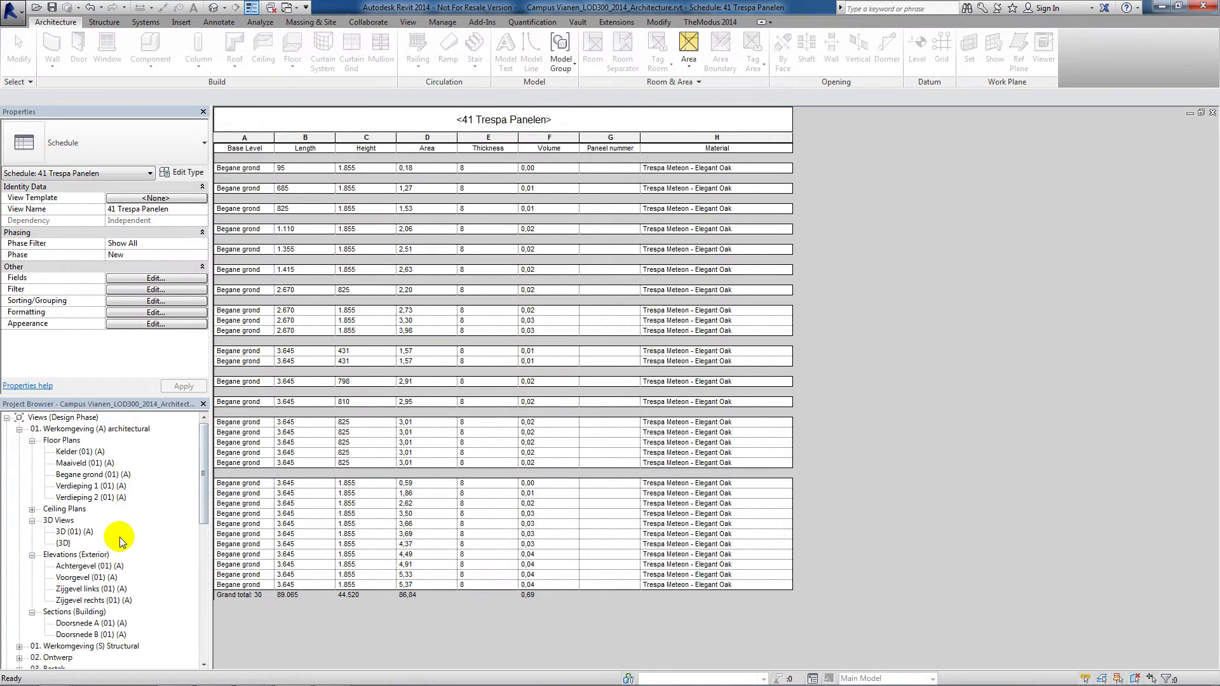
# Open the Voorgevel elevation and import the Vlinders voorgevel.dwg CAD drawing into it.
pyautogui.doubleClick(95, 577)
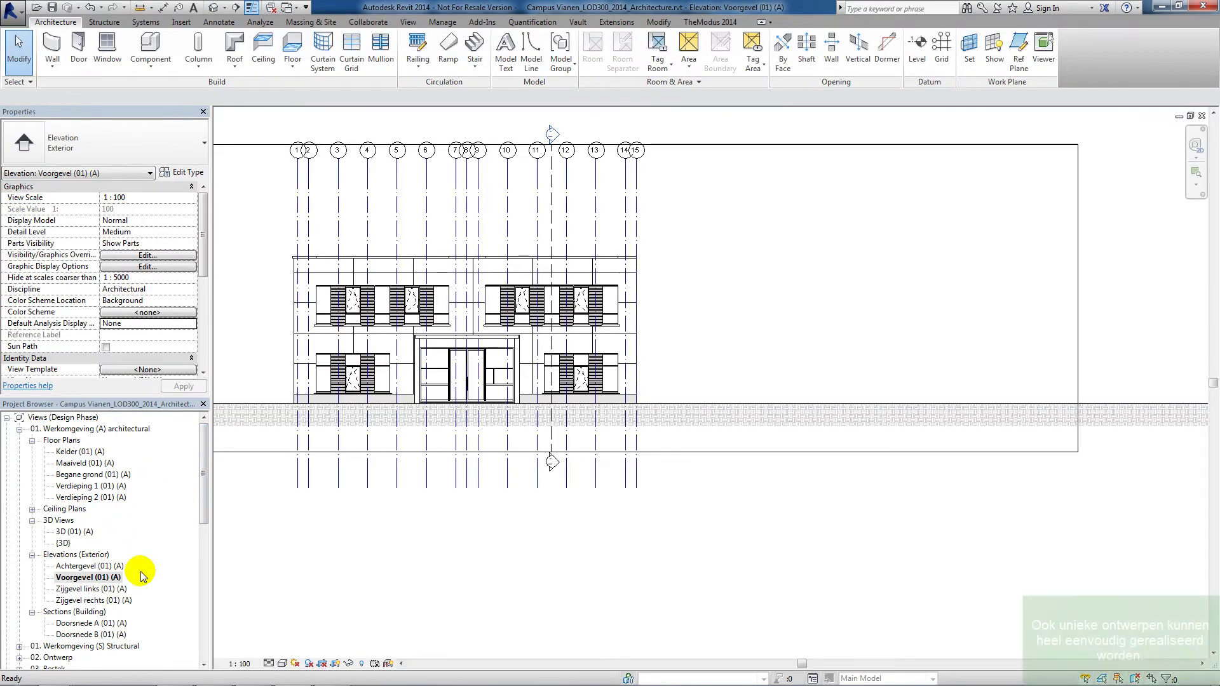
pyautogui.click(181, 22)
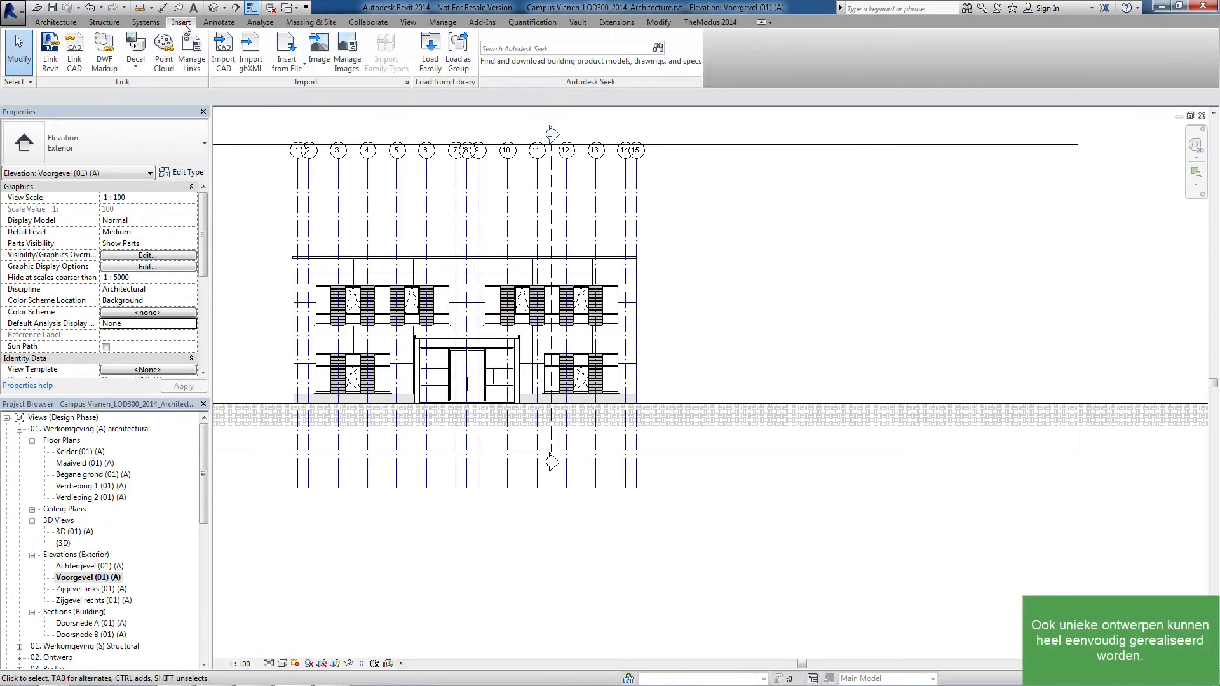
pyautogui.click(223, 46)
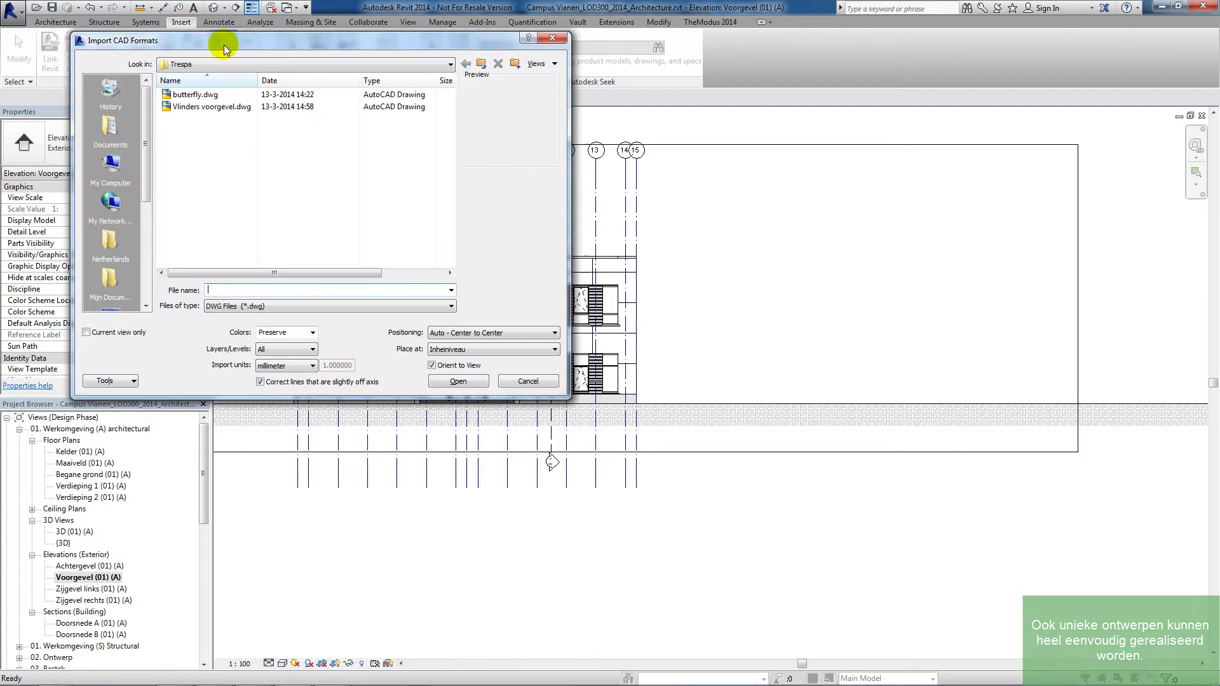
pyautogui.click(249, 107)
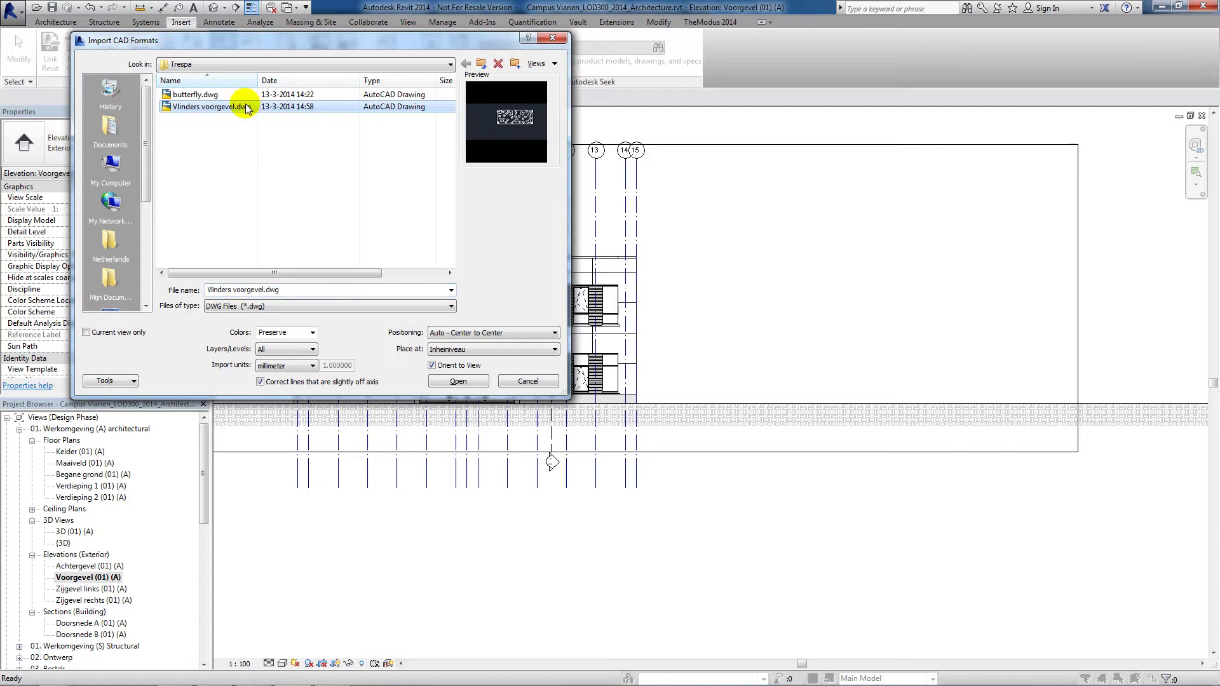
pyautogui.click(463, 385)
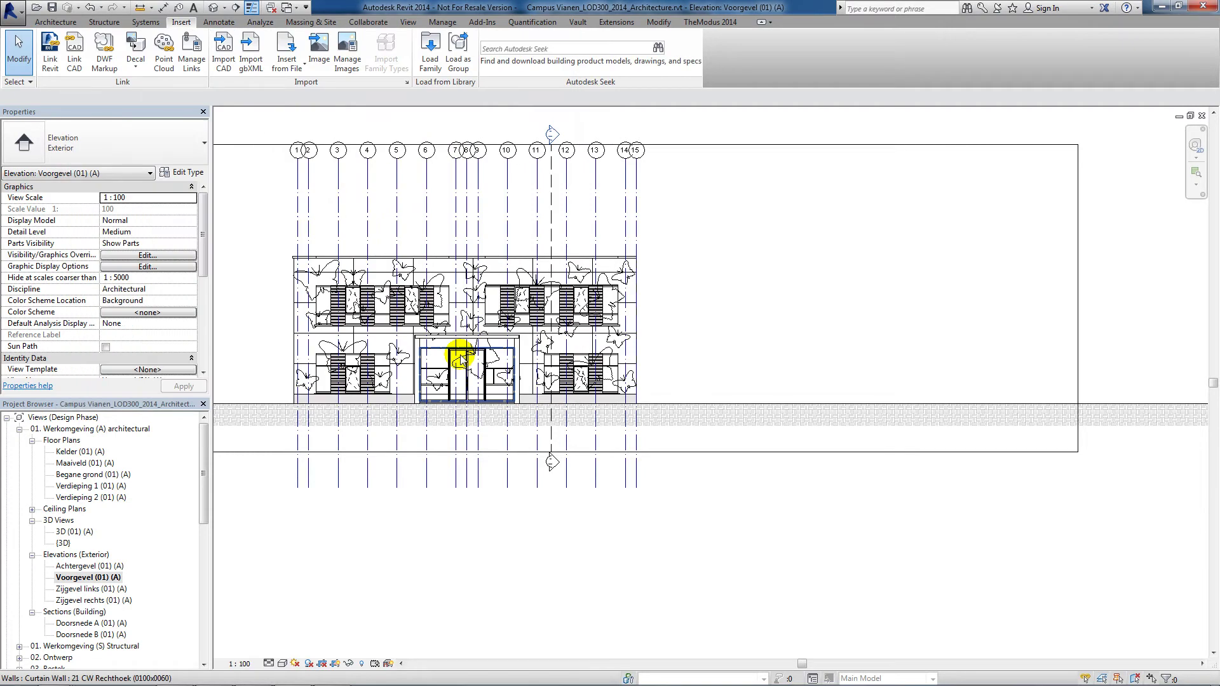
pyautogui.scroll(2, 436, 340)
pyautogui.scroll(2, 428, 332)
pyautogui.moveTo(485, 353); pyautogui.dragTo(575, 378, button='middle')
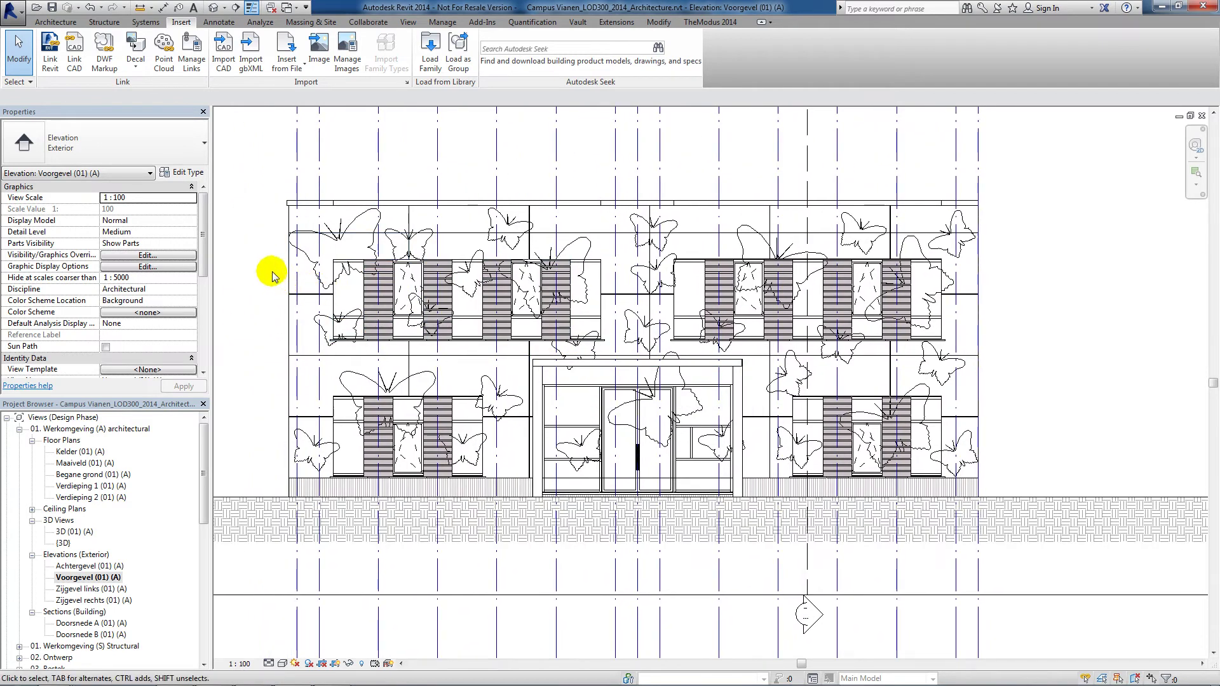
# Set parts visibility to Show Original and select the Trespa facade wall.
pyautogui.click(191, 243)
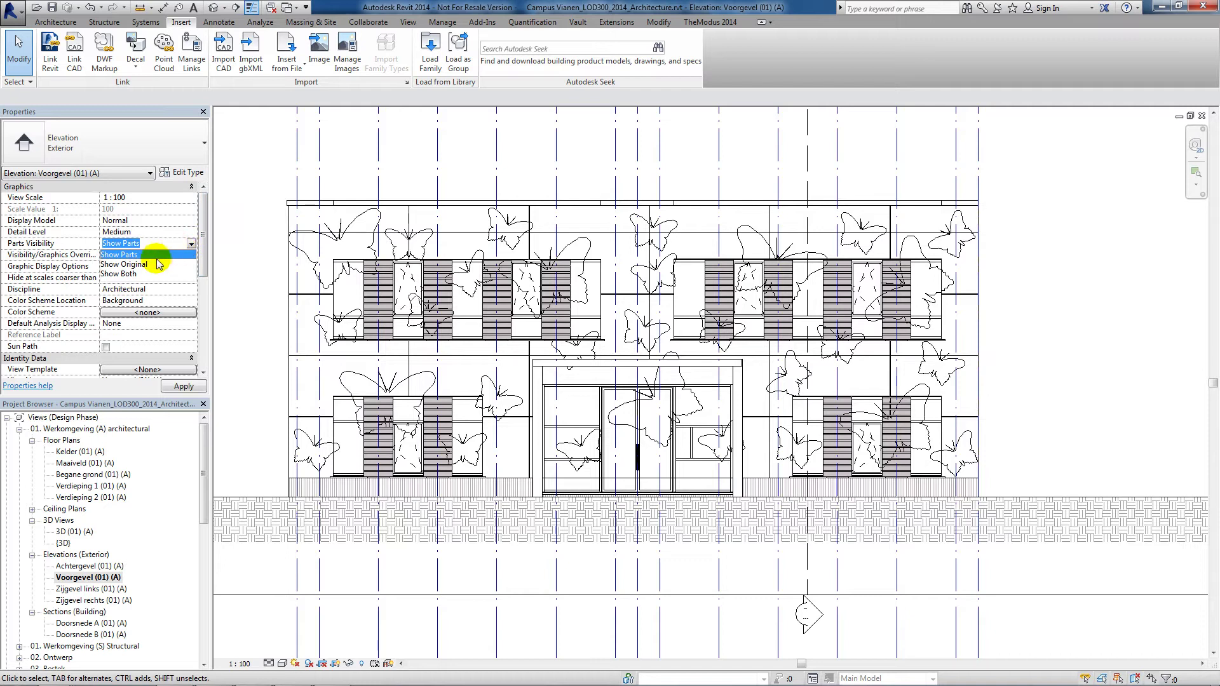
pyautogui.click(136, 264)
pyautogui.click(137, 266)
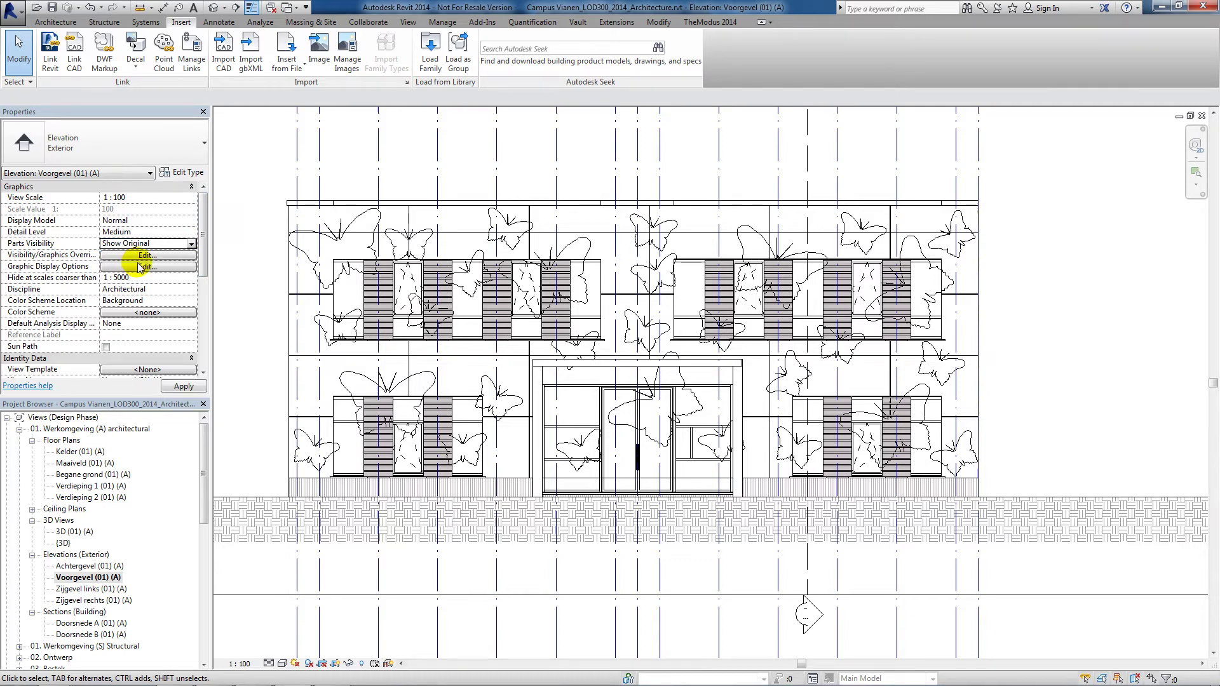
pyautogui.click(289, 254)
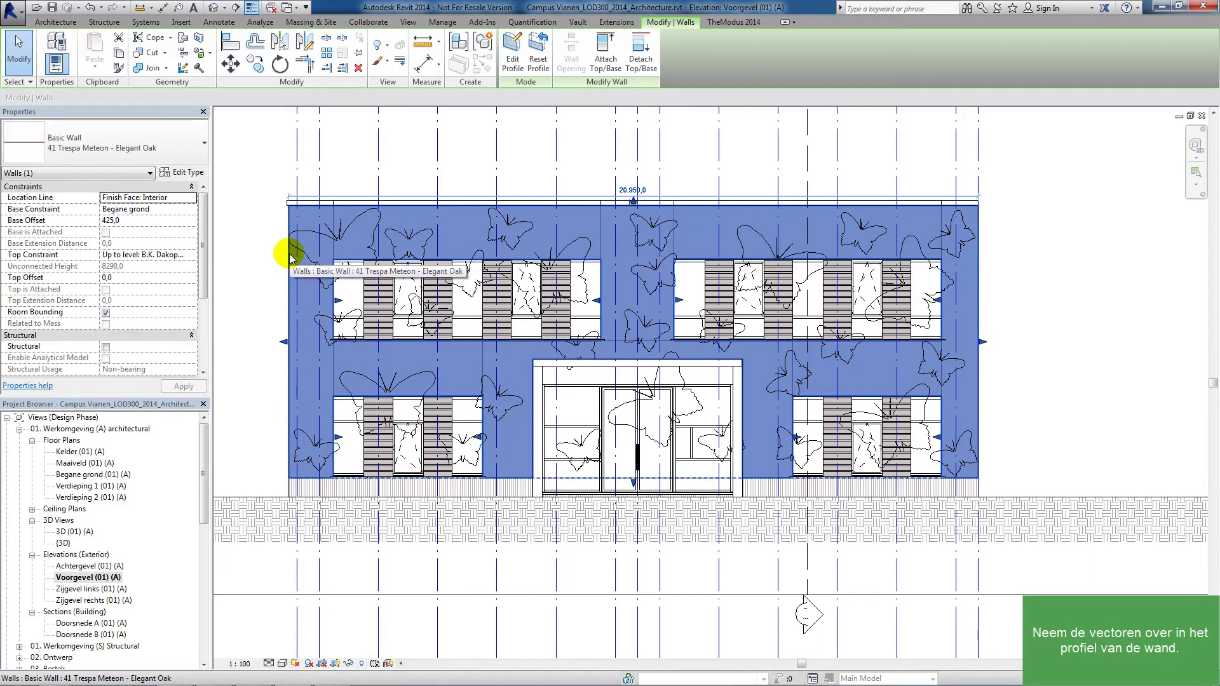
# Edit the wall profile with Pick Lines, picking the first and upper-facade butterfly outlines.
pyautogui.click(510, 67)
pyautogui.click(564, 68)
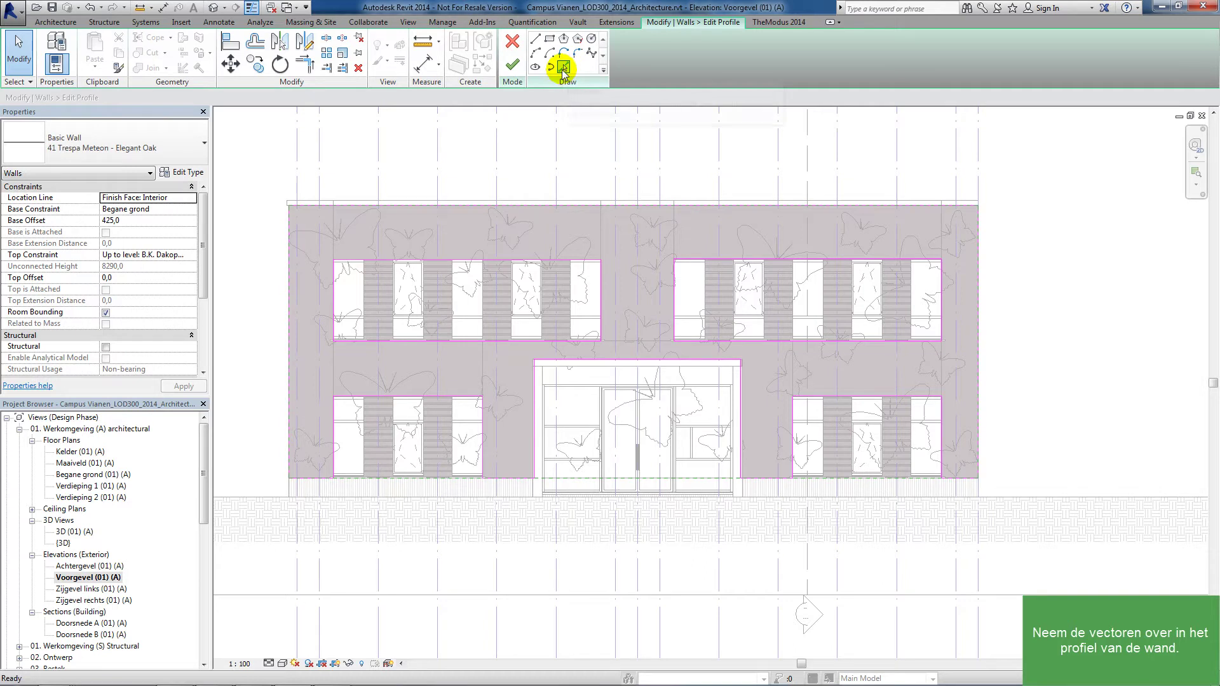
pyautogui.click(526, 230)
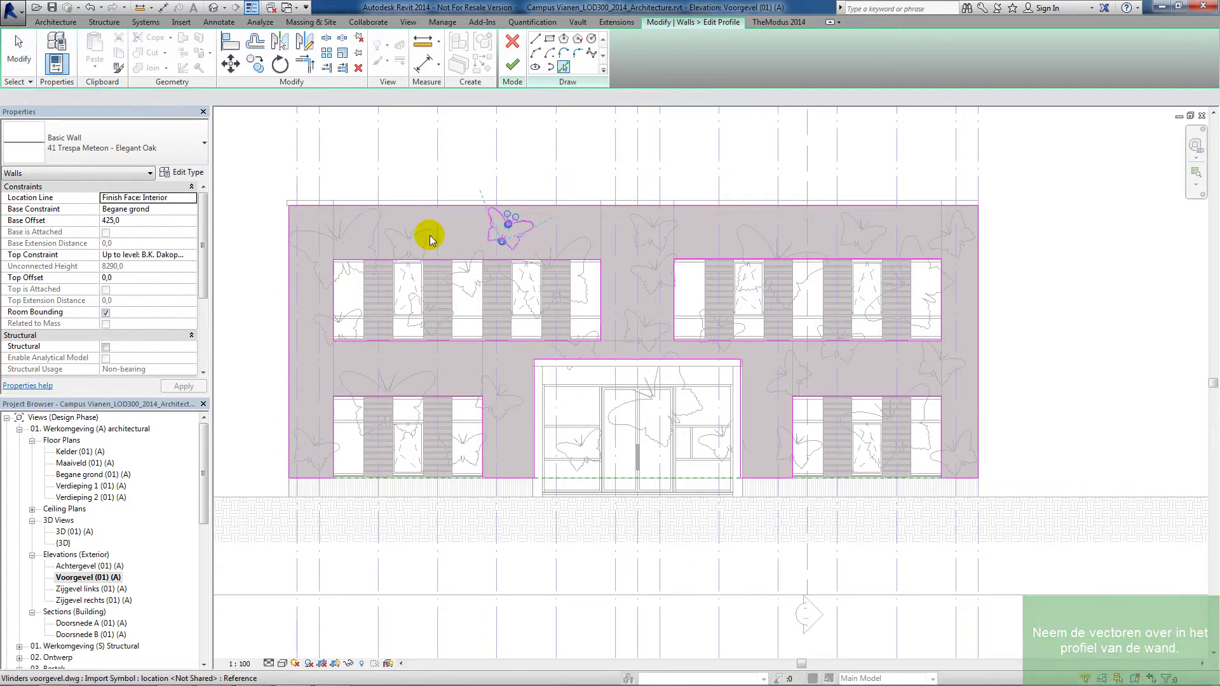
pyautogui.click(429, 235)
pyautogui.click(655, 230)
pyautogui.click(635, 258)
pyautogui.click(845, 229)
pyautogui.click(895, 236)
pyautogui.click(838, 343)
pyautogui.click(933, 350)
# Pick the lower-right, middle, left and entrance butterflies, then finish the profile edit.
pyautogui.click(782, 390)
pyautogui.click(791, 438)
pyautogui.click(896, 406)
pyautogui.click(649, 327)
pyautogui.click(594, 351)
pyautogui.click(521, 381)
pyautogui.click(409, 382)
pyautogui.click(334, 337)
pyautogui.click(319, 276)
pyautogui.click(680, 355)
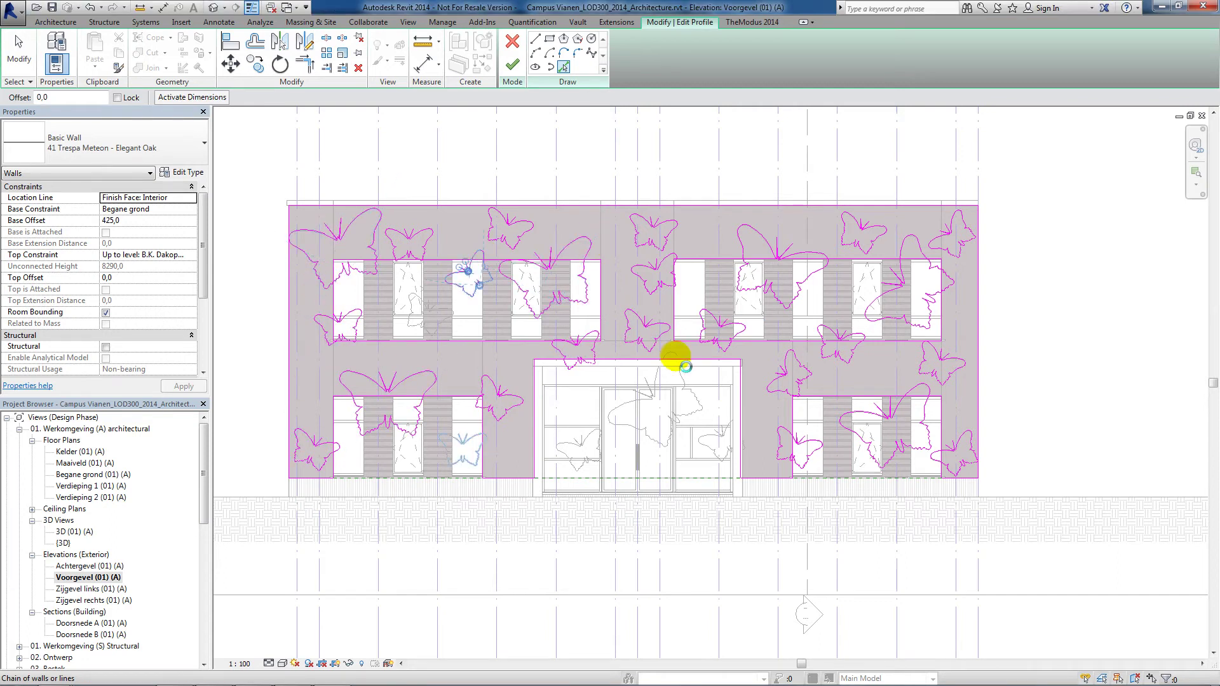
pyautogui.click(722, 430)
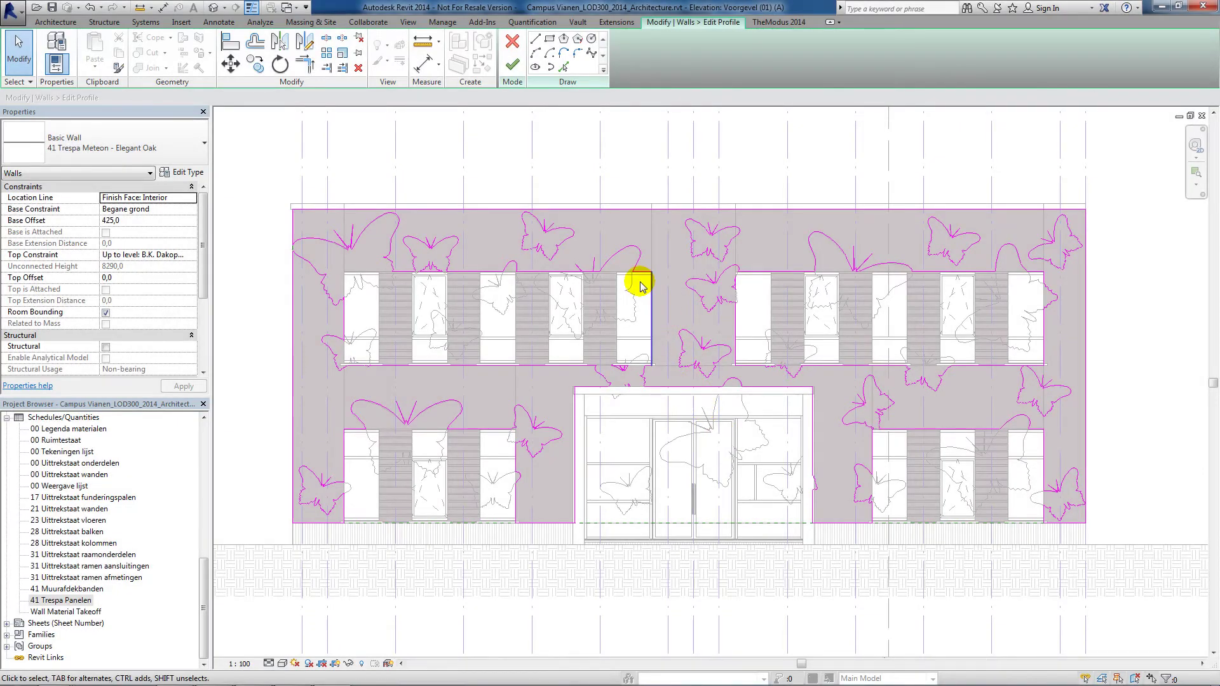
pyautogui.click(514, 67)
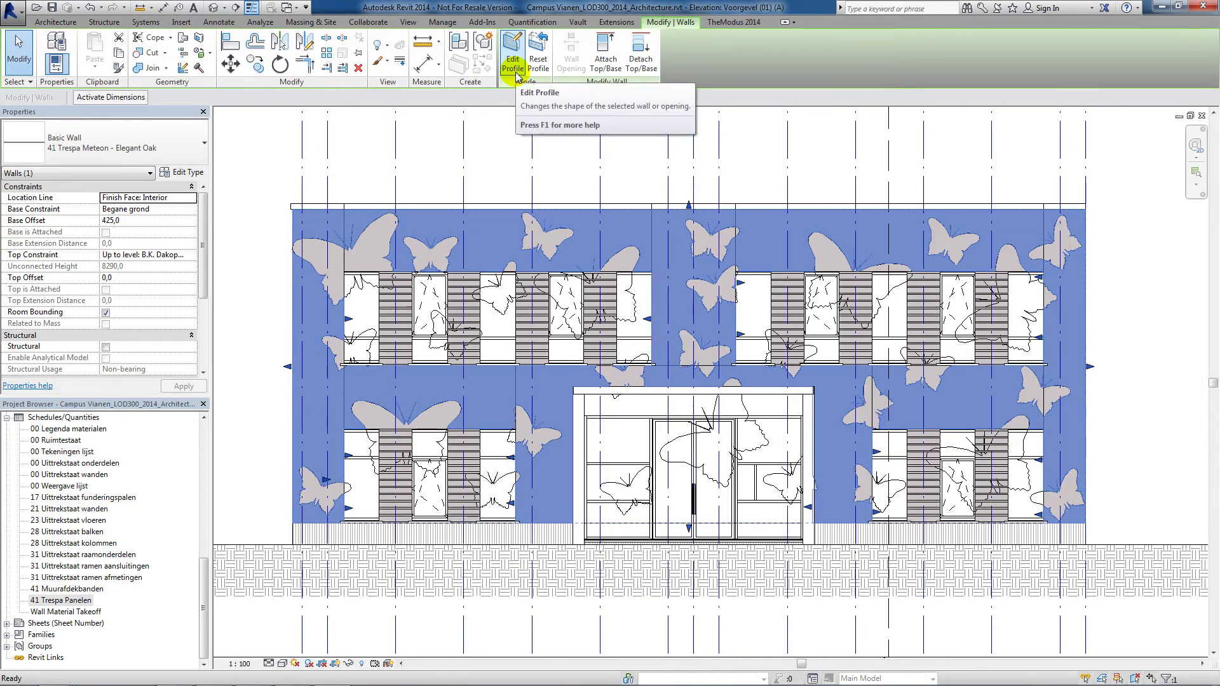
# Switch to the default 3D view and zoom on the butterfly-cut oak Trespa front facade.
pyautogui.click(216, 10)
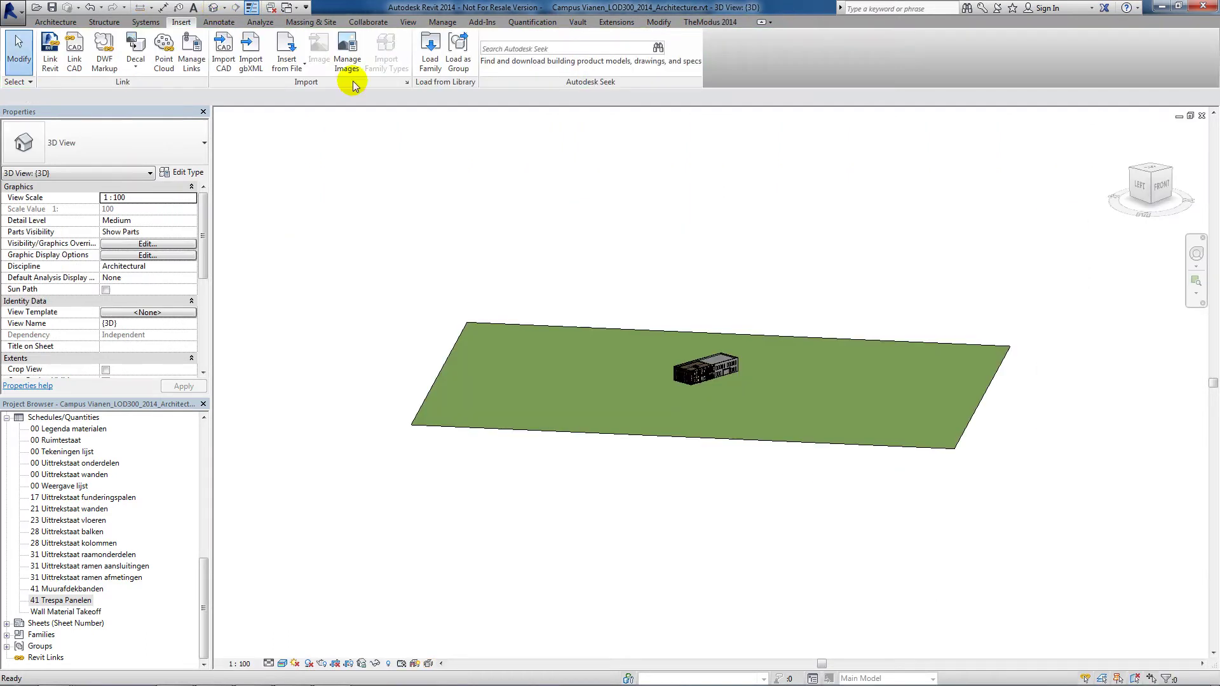
pyautogui.scroll(3, 695, 381)
pyautogui.scroll(3, 702, 381)
pyautogui.scroll(3, 739, 392)
pyautogui.scroll(-3, 735, 397)
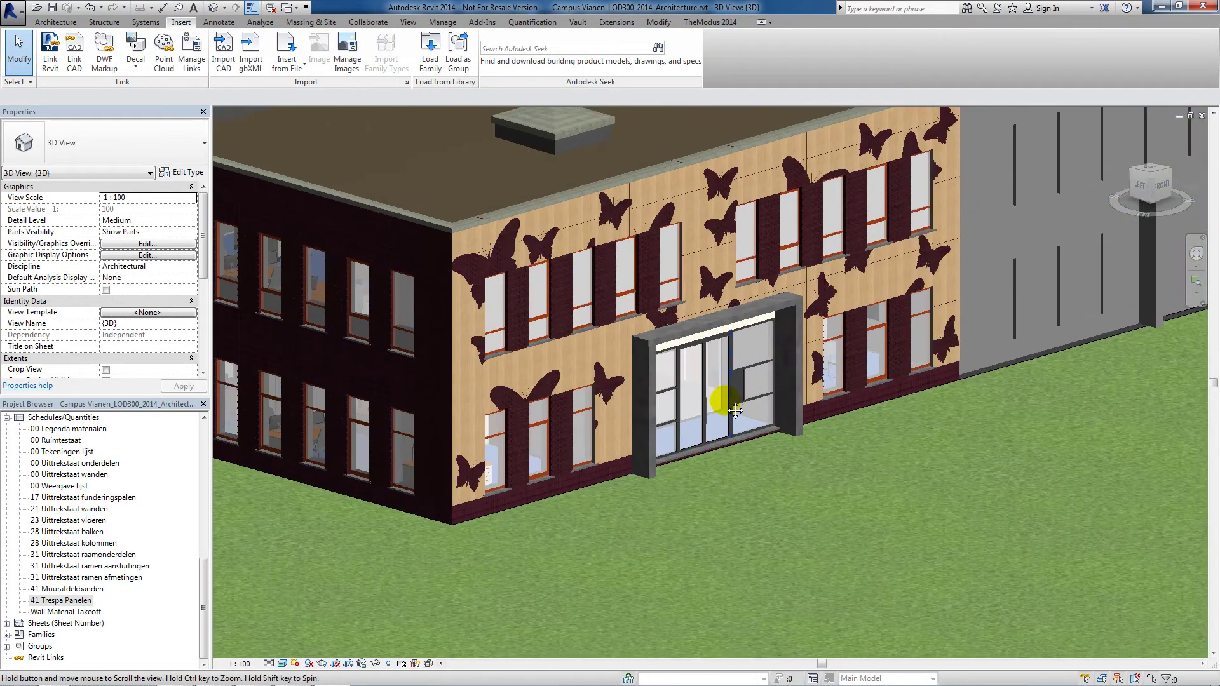
pyautogui.scroll(-3, 727, 426)
pyautogui.scroll(-2, 719, 447)
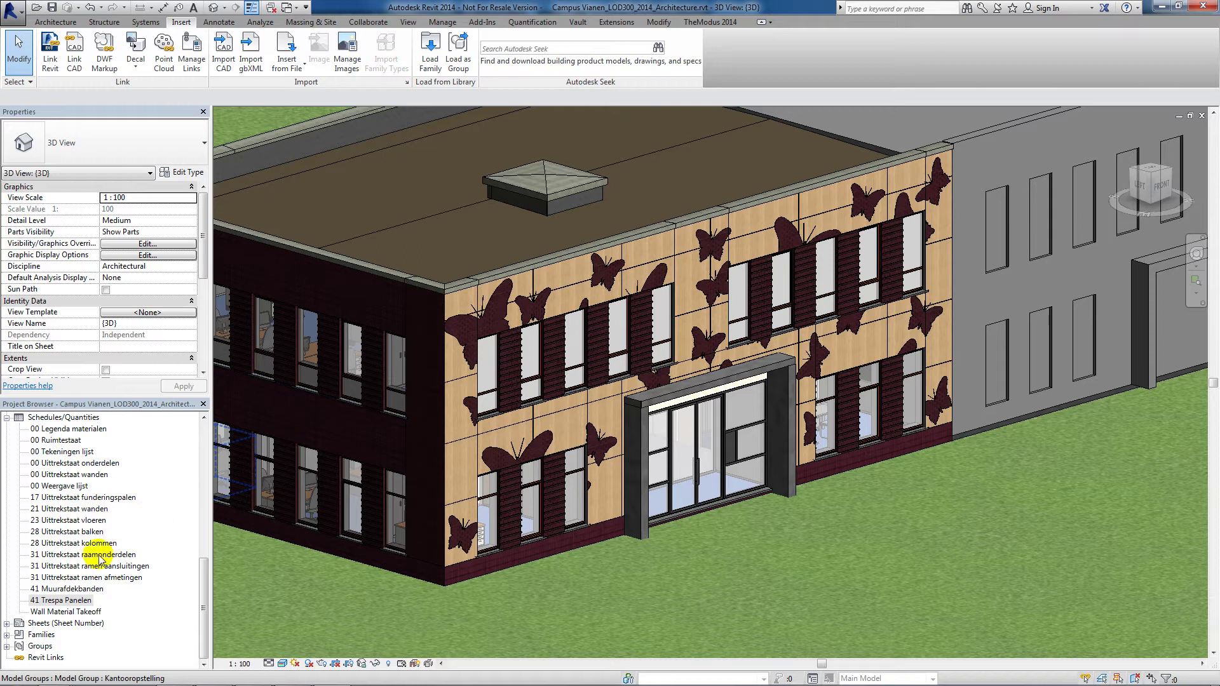
# Enter Paneel nummer values 07, 08 and 09 in the 41 Trespa Panelen schedule, then return to 3D.
pyautogui.doubleClick(68, 600)
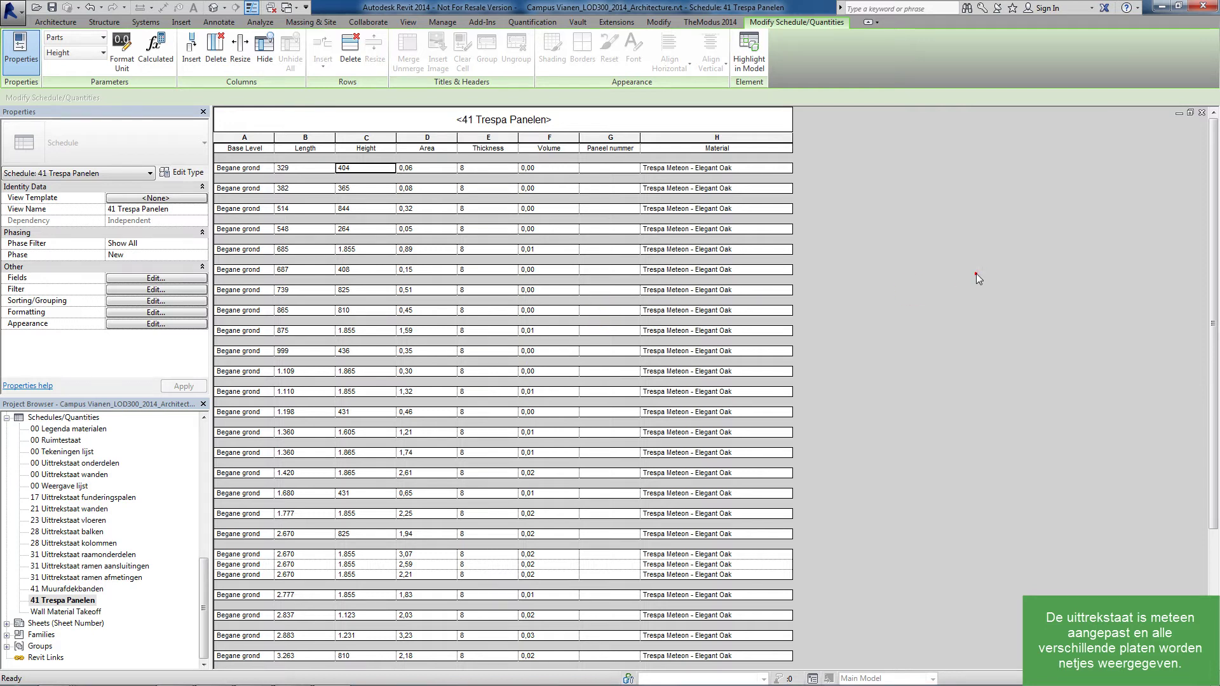
pyautogui.scroll(-5, 976, 273)
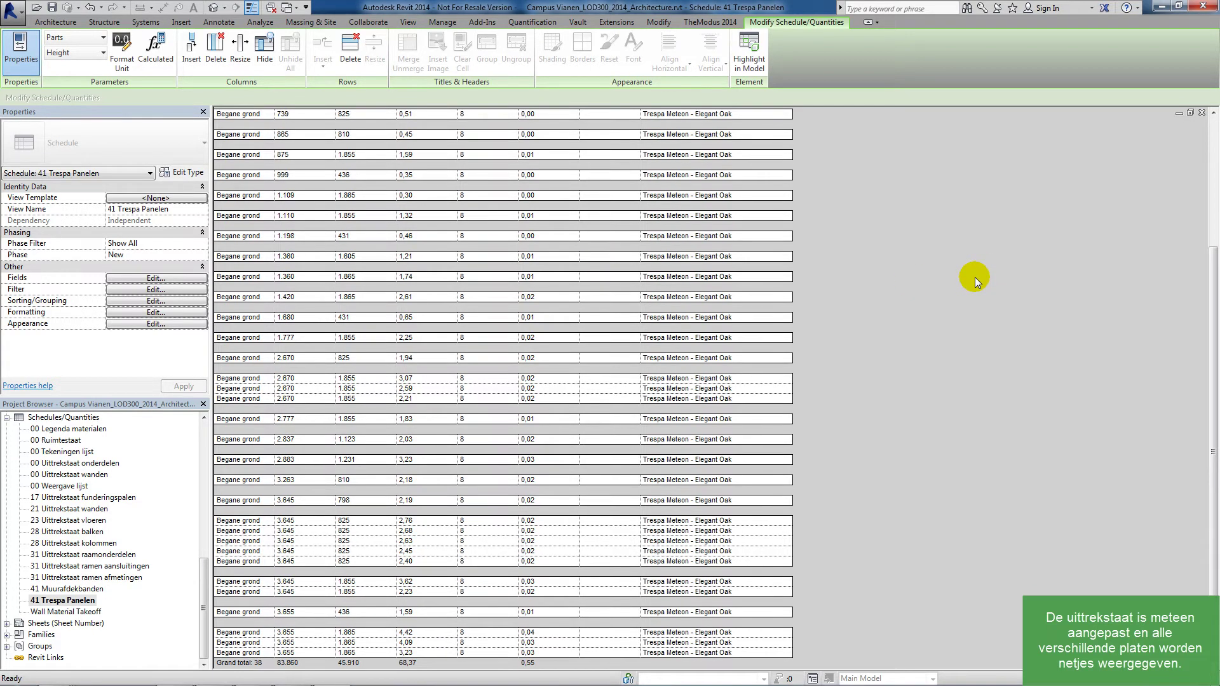
pyautogui.scroll(5, 975, 277)
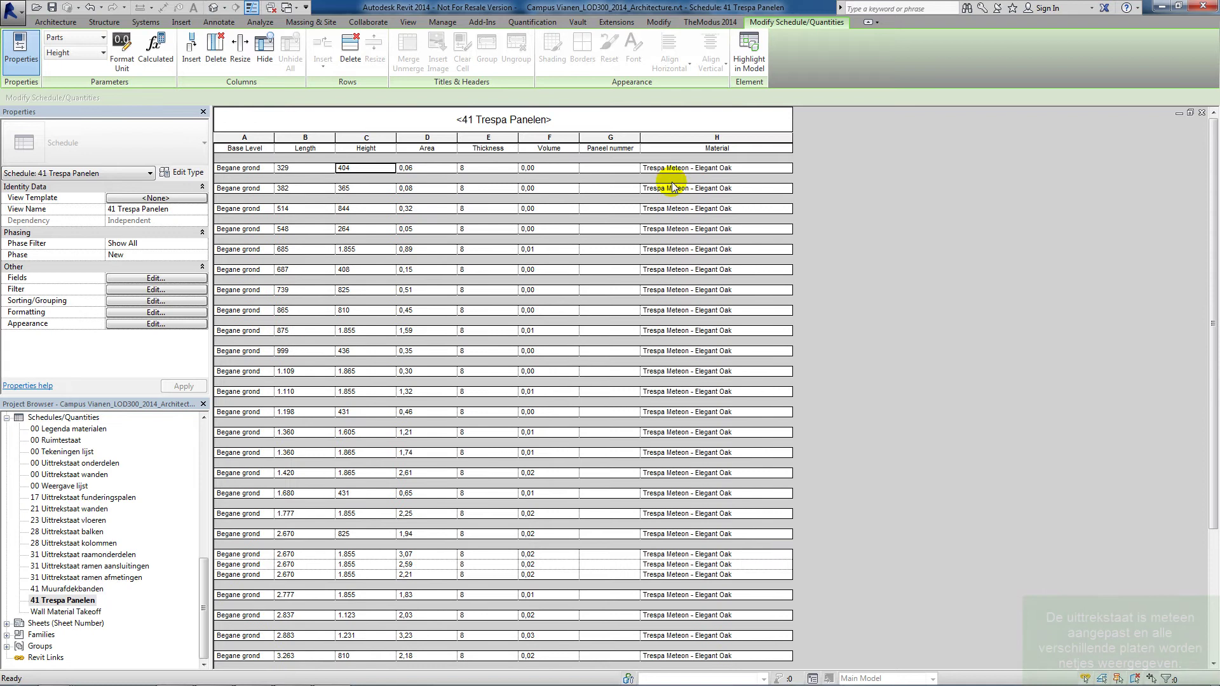
pyautogui.click(603, 168)
pyautogui.write('01')
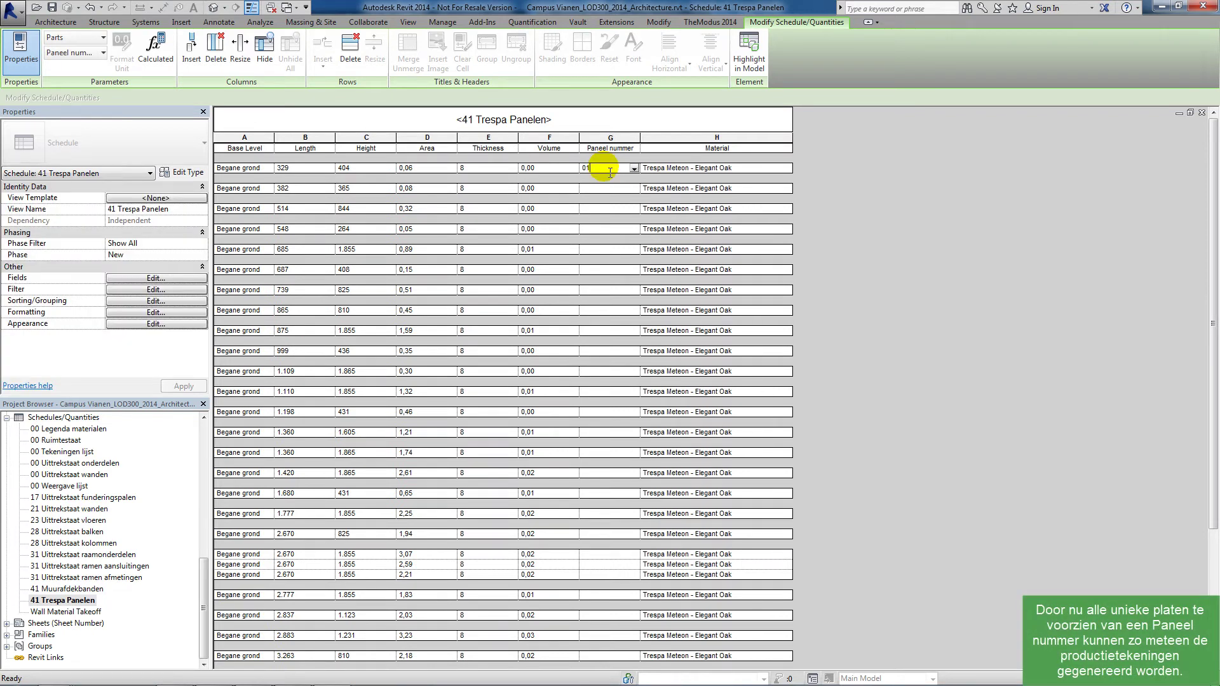
pyautogui.write('07')
pyautogui.press('Return')
pyautogui.write('08')
pyautogui.press('Return')
pyautogui.write('09')
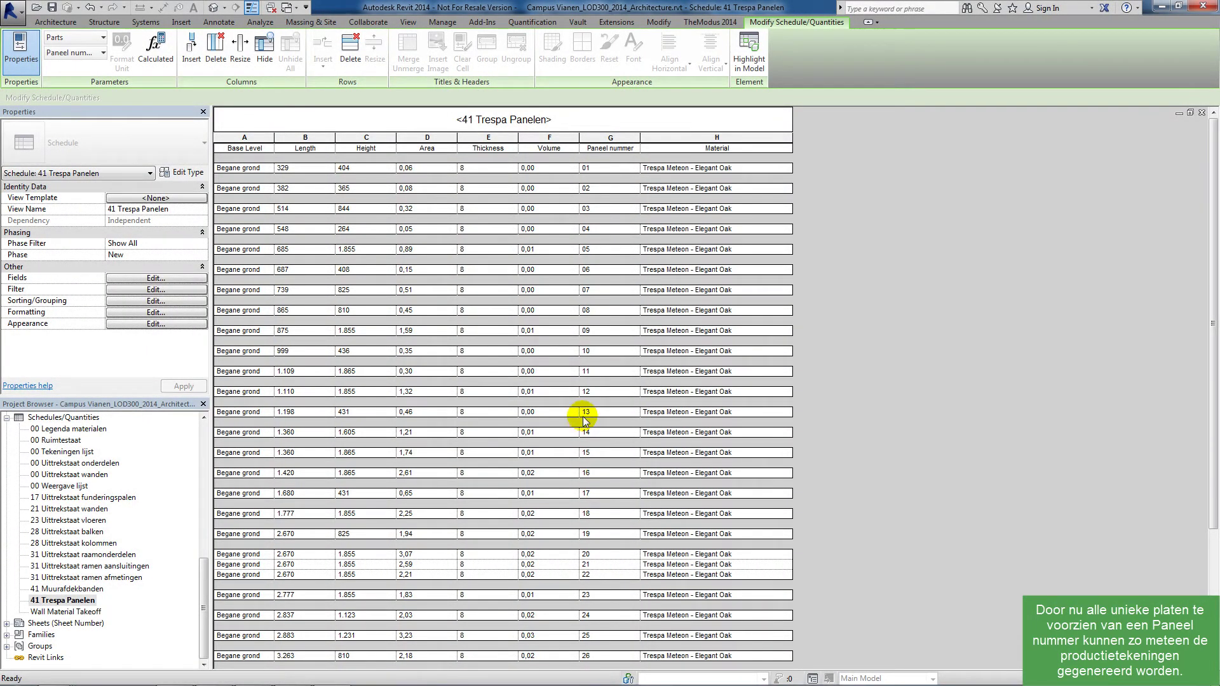
pyautogui.click(212, 9)
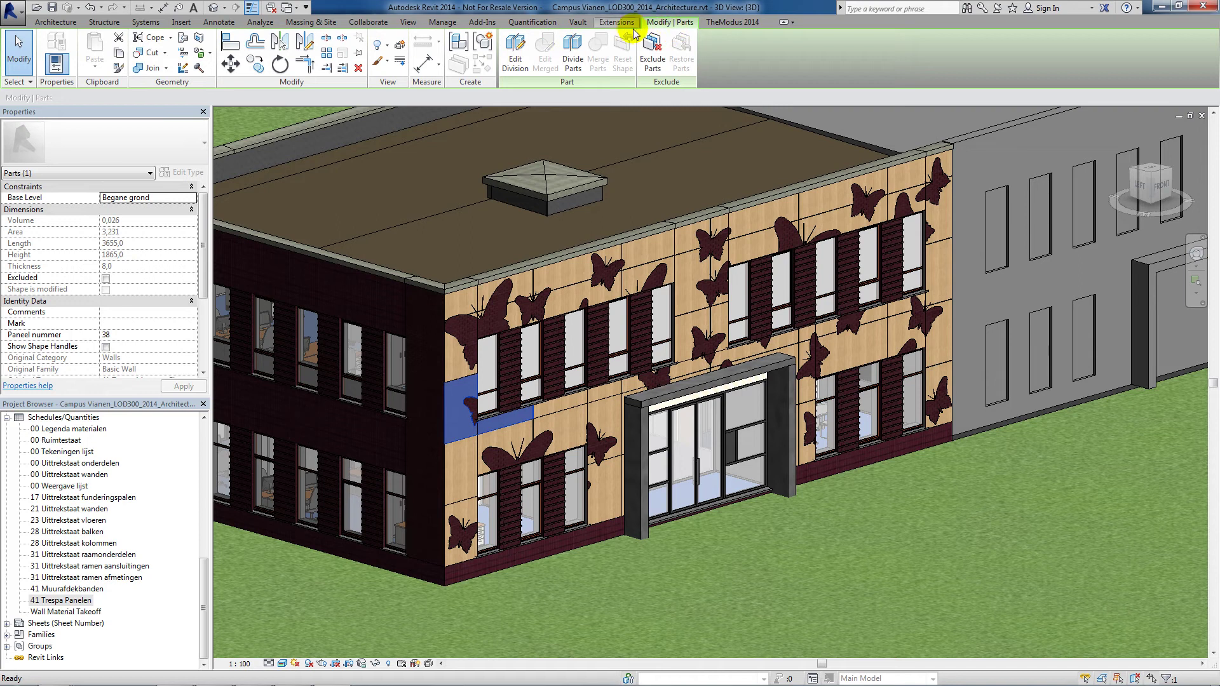
# Auto-group elements by the Paneel nummer parameter with Walls as primary category, creating 38 groups.
pyautogui.click(715, 24)
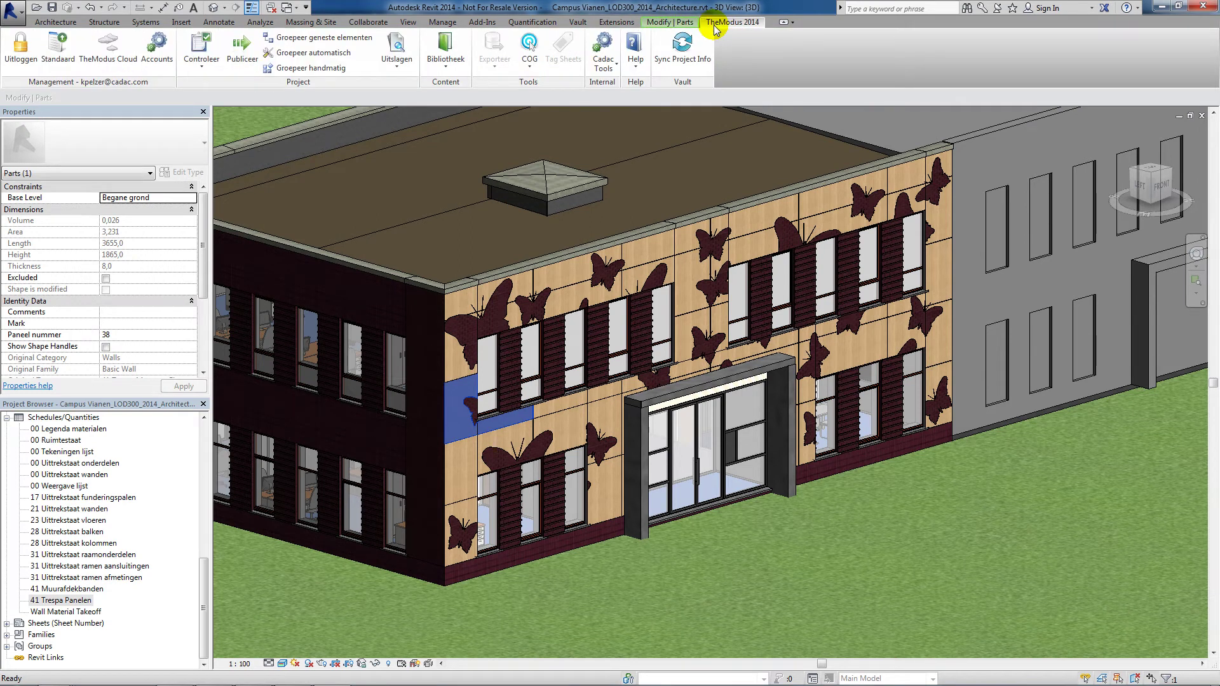
pyautogui.click(313, 58)
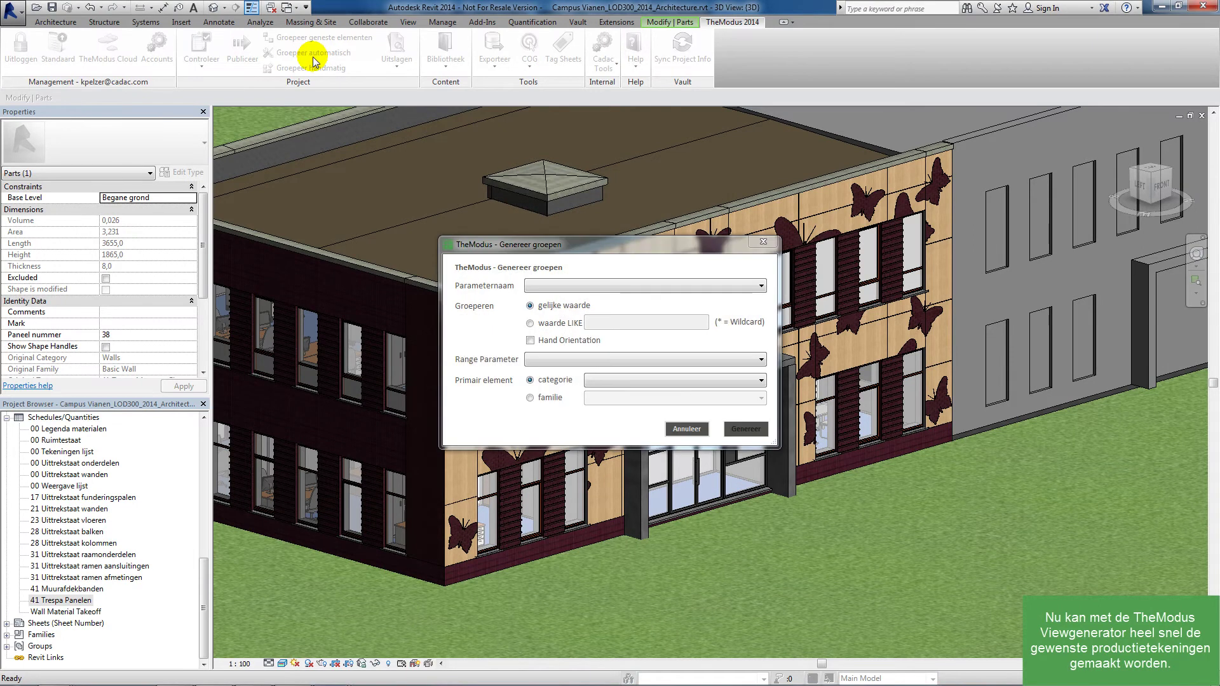
pyautogui.click(648, 287)
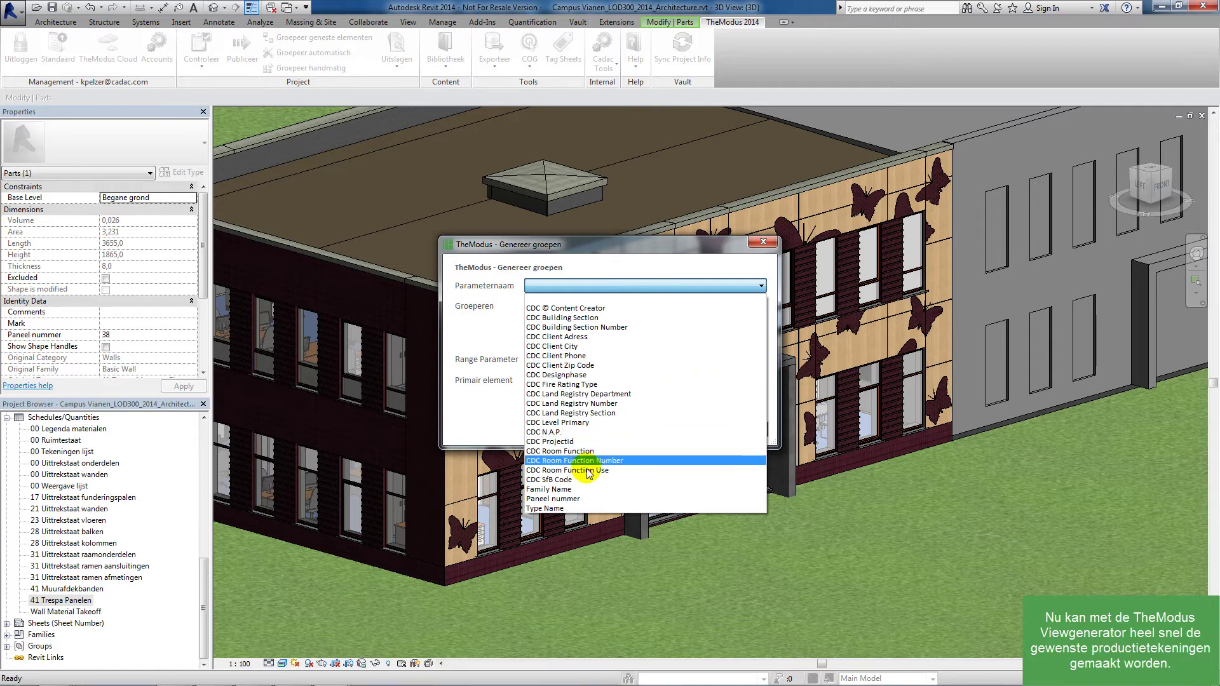
pyautogui.click(535, 500)
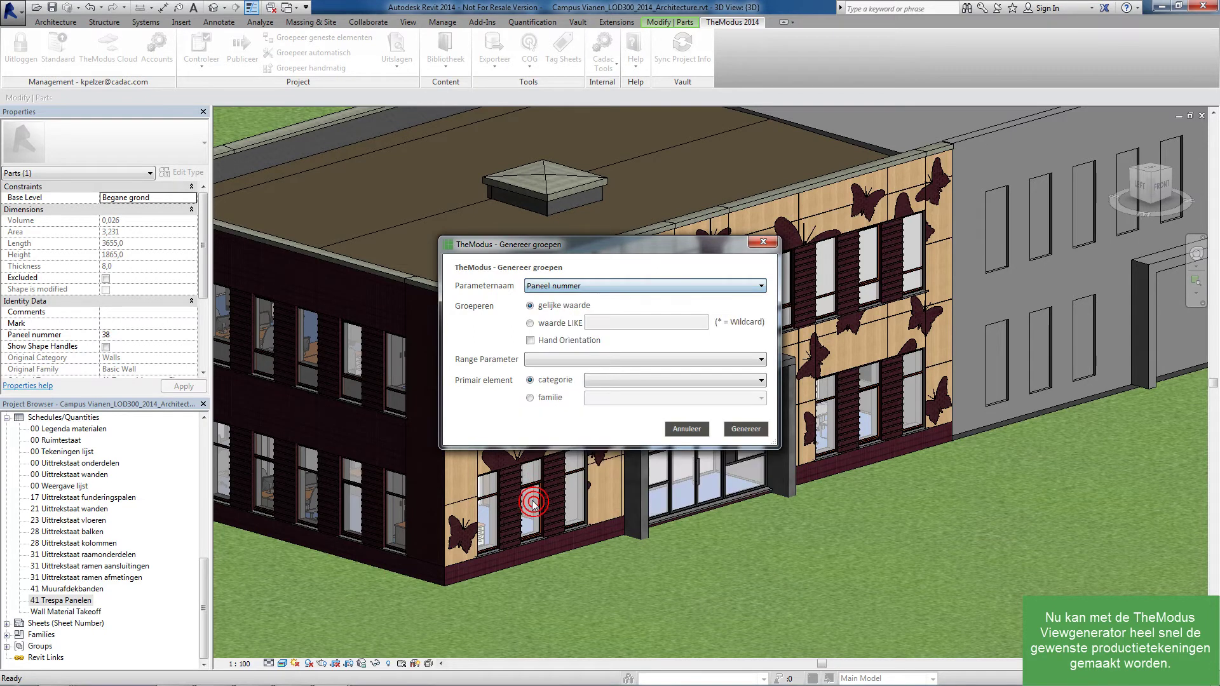
pyautogui.click(611, 380)
pyautogui.moveTo(764, 413); pyautogui.dragTo(769, 642)
pyautogui.click(646, 652)
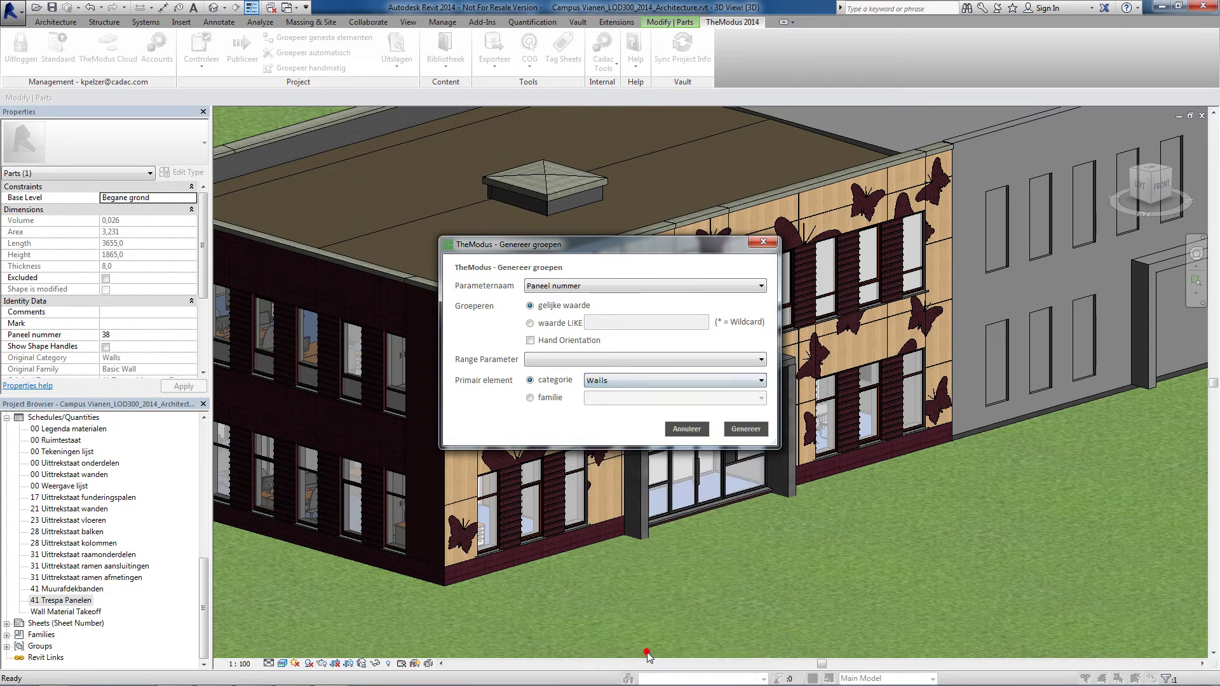
pyautogui.click(739, 432)
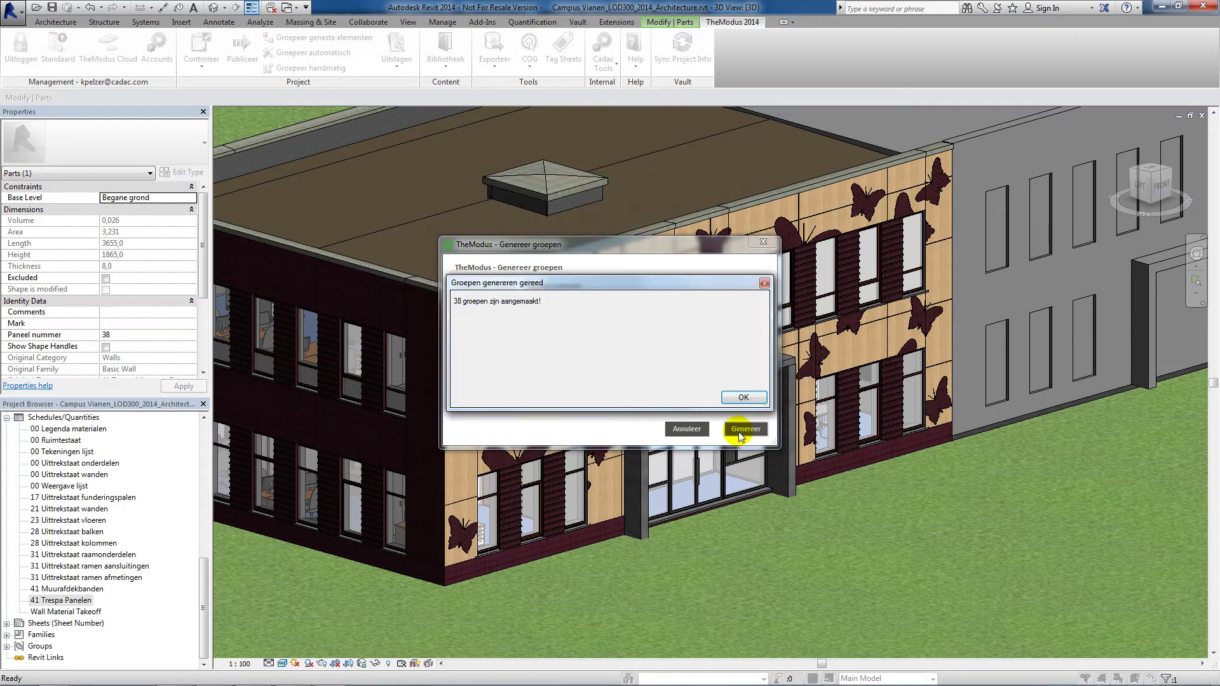
pyautogui.click(742, 399)
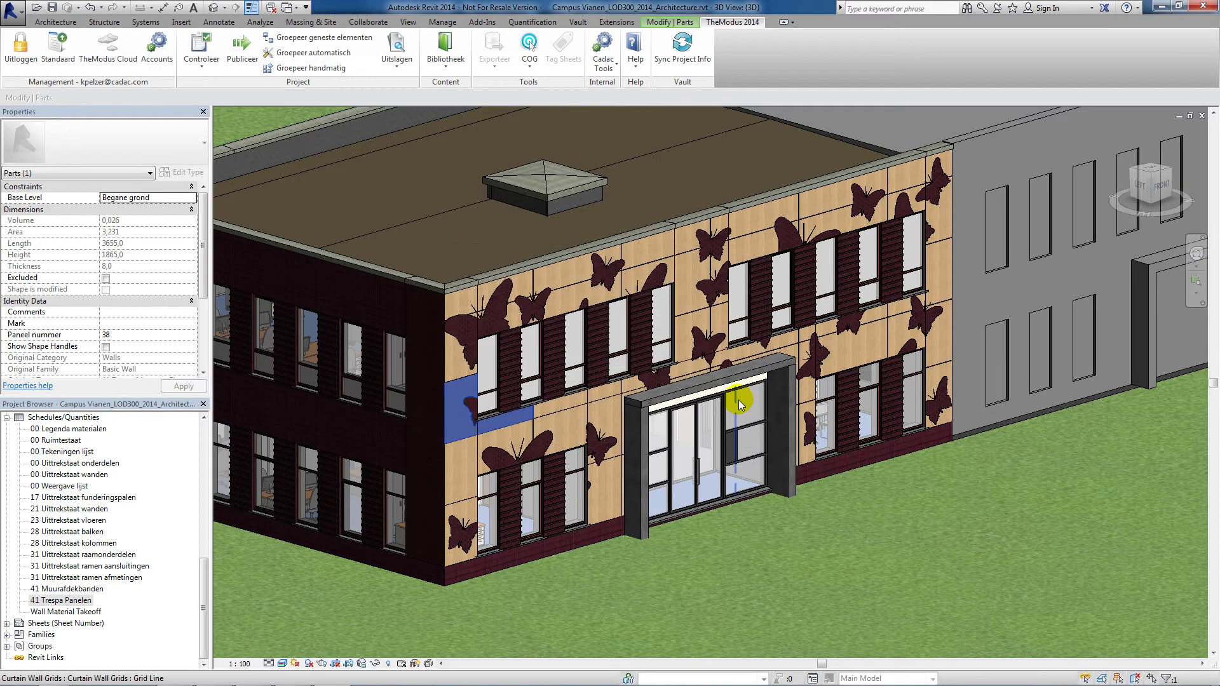
pyautogui.click(397, 56)
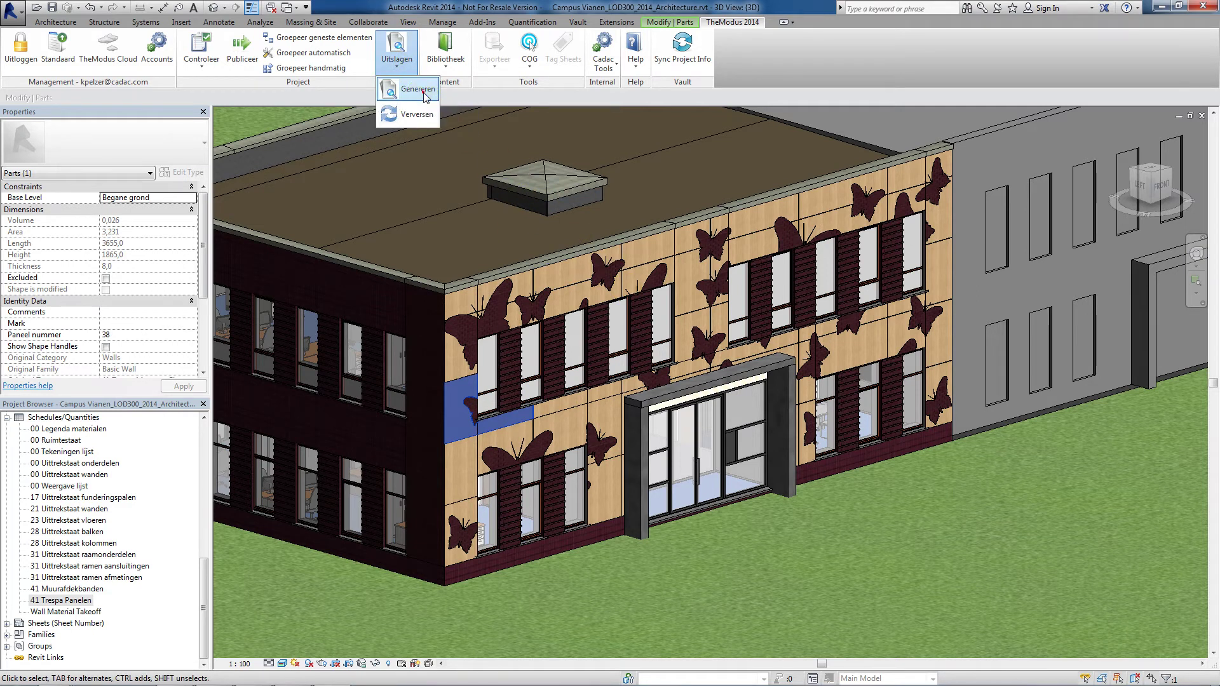
# Start sheet generation for the ten Paneel_nummer_Walls groups and create a new layout template.
pyautogui.click(423, 93)
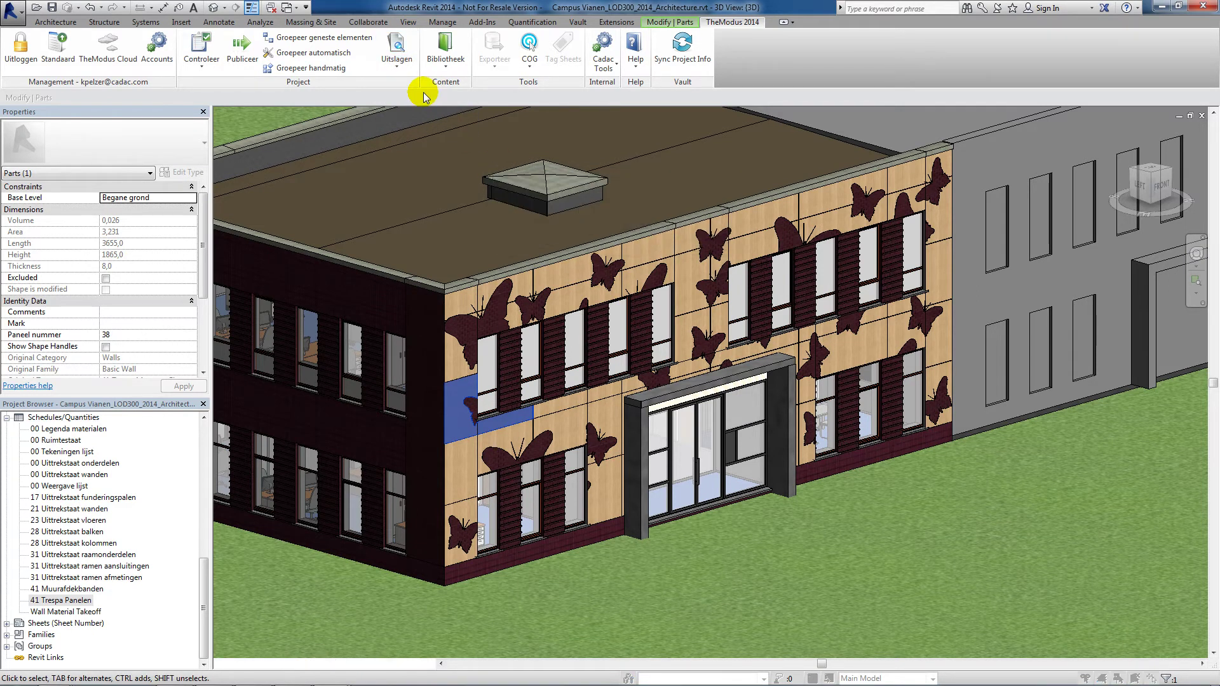
pyautogui.click(517, 197)
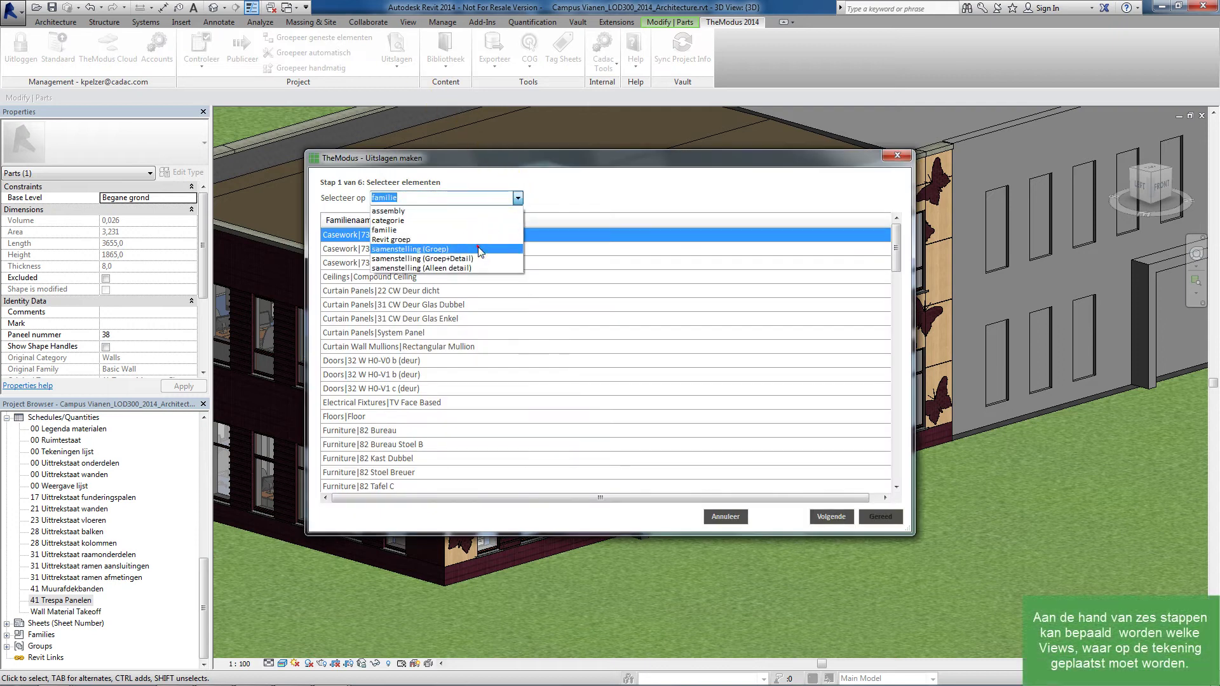
pyautogui.click(478, 248)
pyautogui.keyDown('shift'); pyautogui.click(420, 360); pyautogui.keyUp('shift')
pyautogui.click(831, 517)
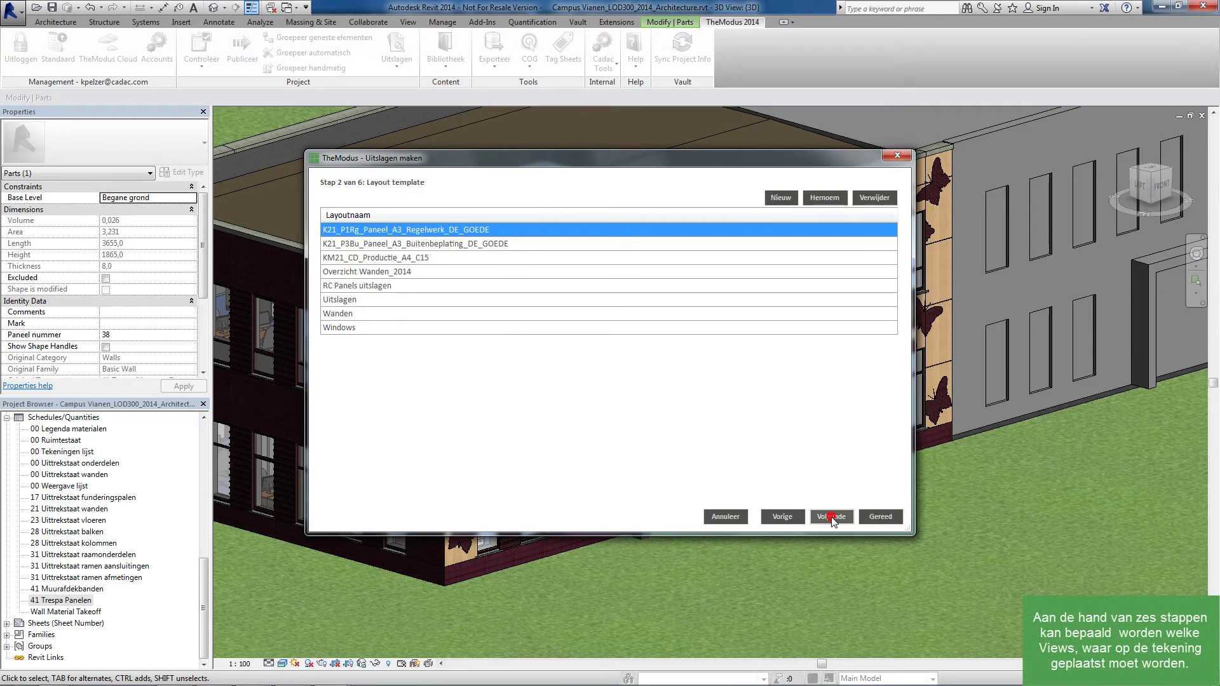
pyautogui.click(781, 200)
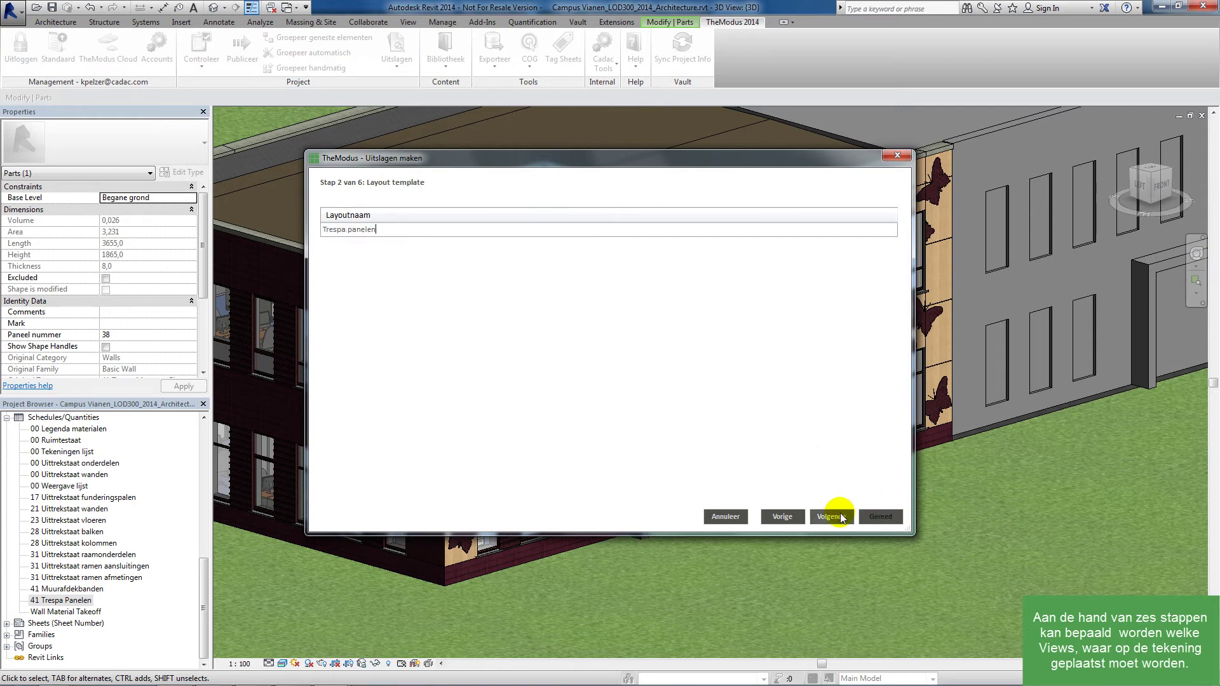
pyautogui.click(842, 517)
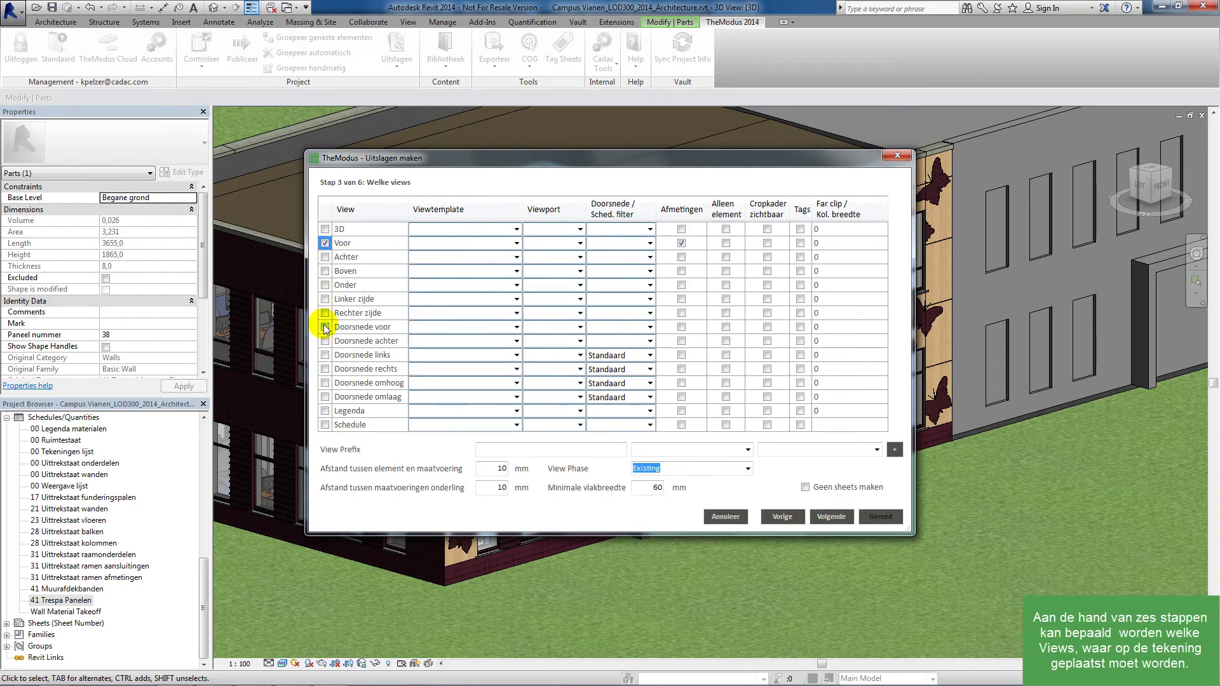
# Include front, left and downward section views, Detail template, panel only, prefixed by Paneel nummer.
pyautogui.click(505, 397)
pyautogui.click(479, 411)
pyautogui.click(502, 355)
pyautogui.click(502, 242)
pyautogui.click(497, 267)
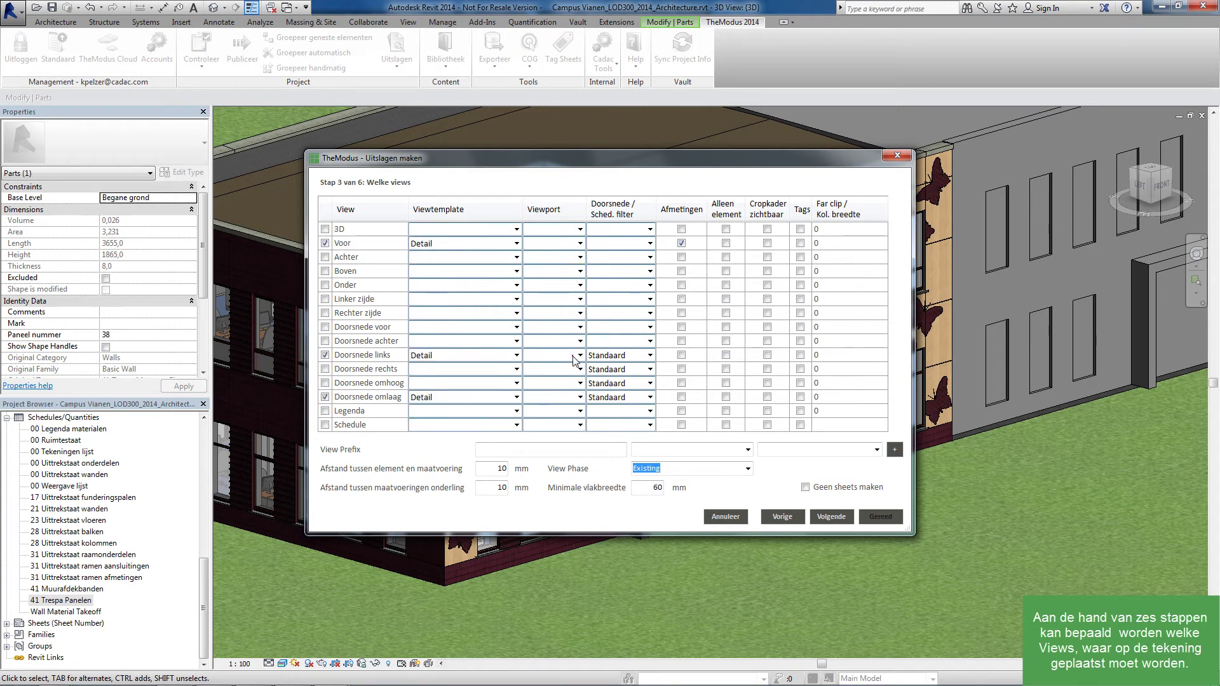
pyautogui.click(726, 397)
pyautogui.click(748, 449)
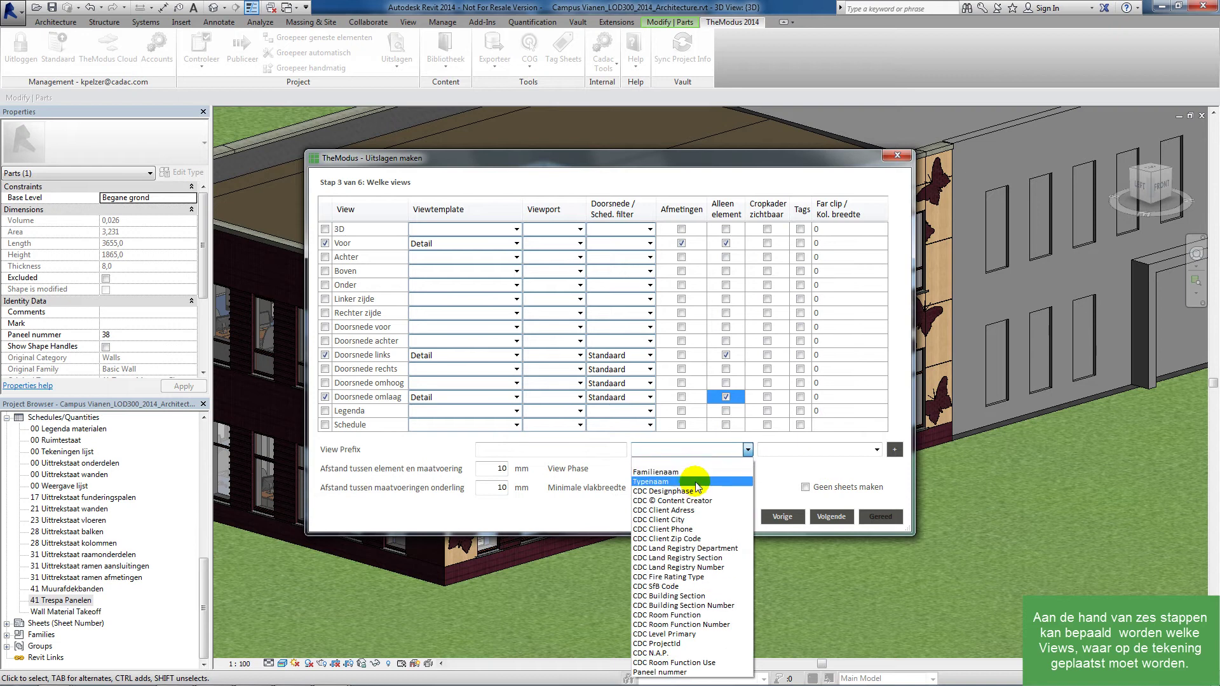
pyautogui.click(673, 470)
pyautogui.click(595, 449)
pyautogui.click(831, 517)
# Place the front view and downward section view into the sheet's view slots.
pyautogui.click(497, 206)
pyautogui.click(627, 205)
pyautogui.click(587, 227)
pyautogui.click(496, 268)
pyautogui.click(412, 280)
pyautogui.click(831, 516)
# Use the Landscape A3 title block, name sheets by Paneel nummer, and generate the sheets.
pyautogui.click(445, 240)
pyautogui.click(731, 238)
pyautogui.click(730, 264)
pyautogui.click(636, 301)
pyautogui.click(648, 330)
pyautogui.click(438, 282)
pyautogui.write('Trespa')
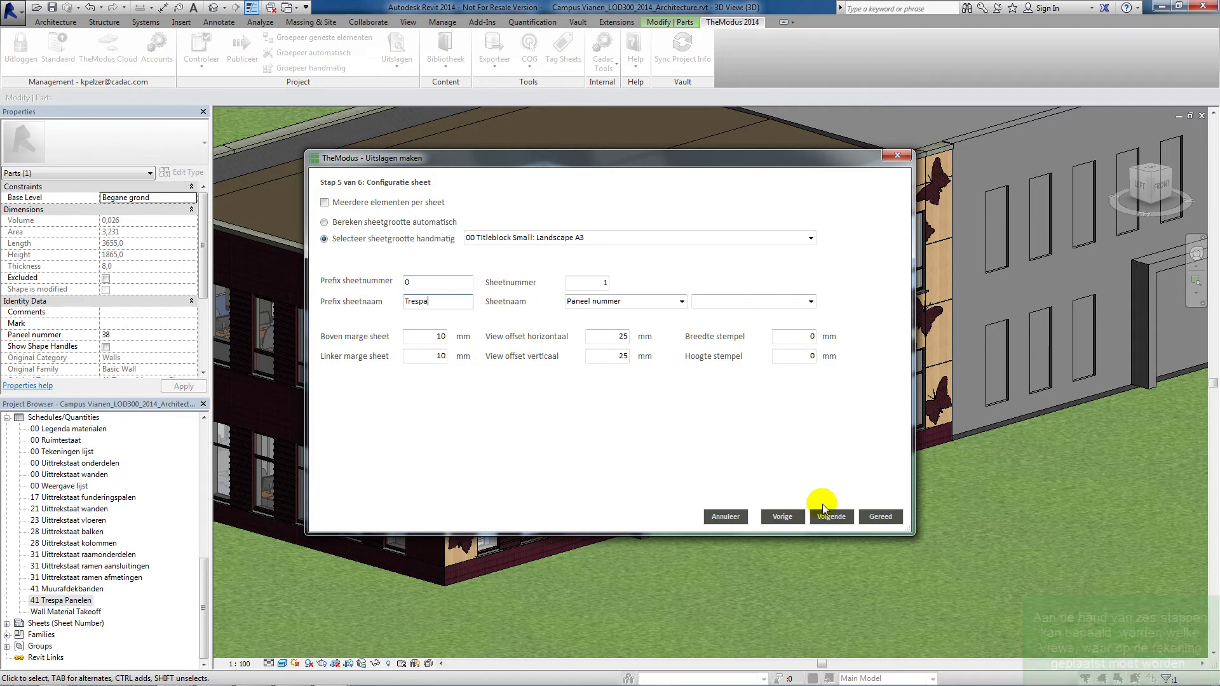
pyautogui.click(831, 516)
pyautogui.click(879, 517)
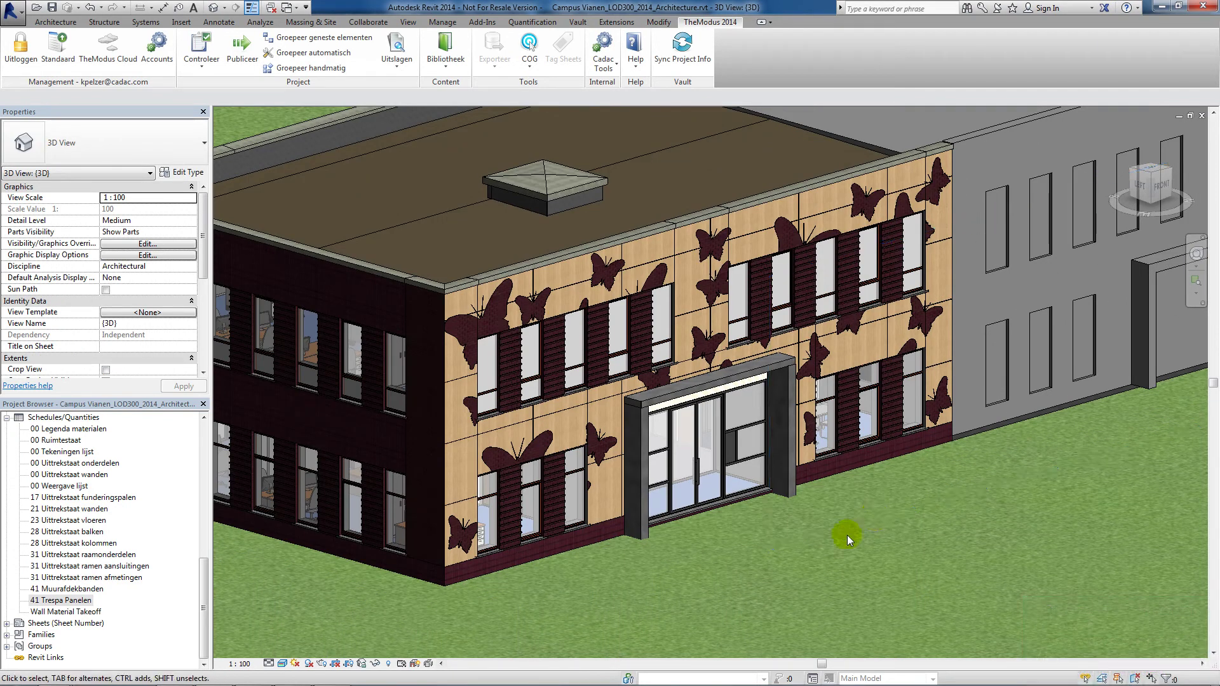
# Expand the 41. Trespa sheet set and open panel sheets 01 through 04.
pyautogui.click(56, 623)
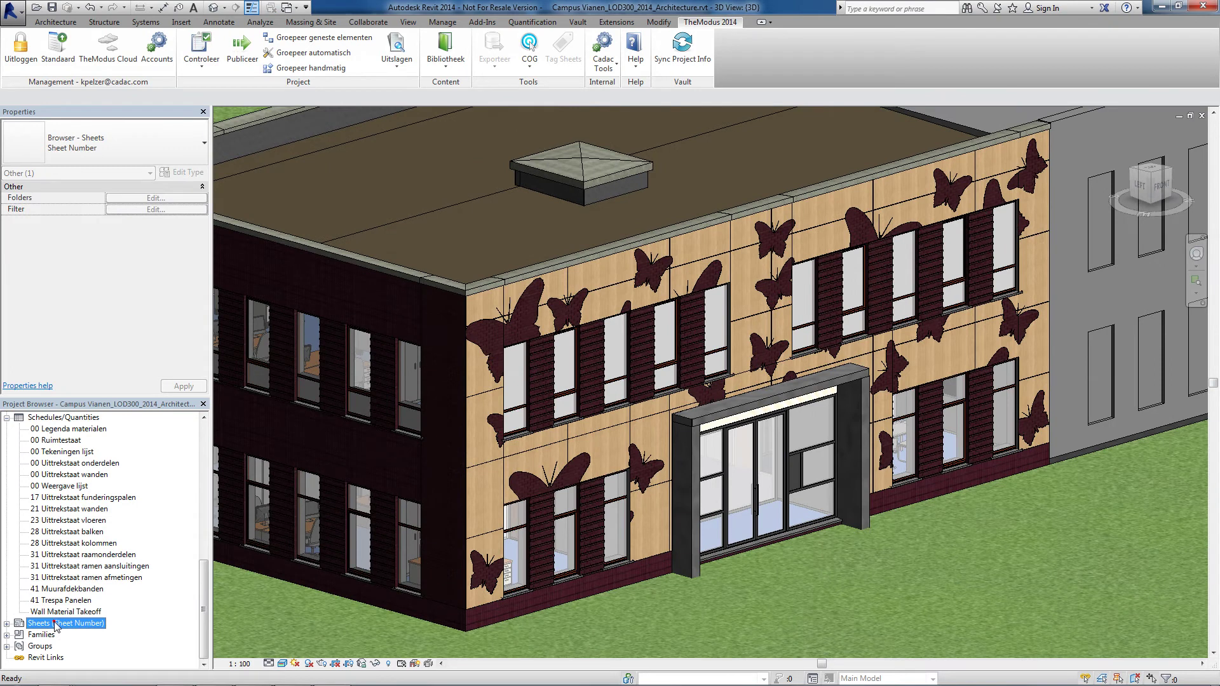
pyautogui.click(7, 624)
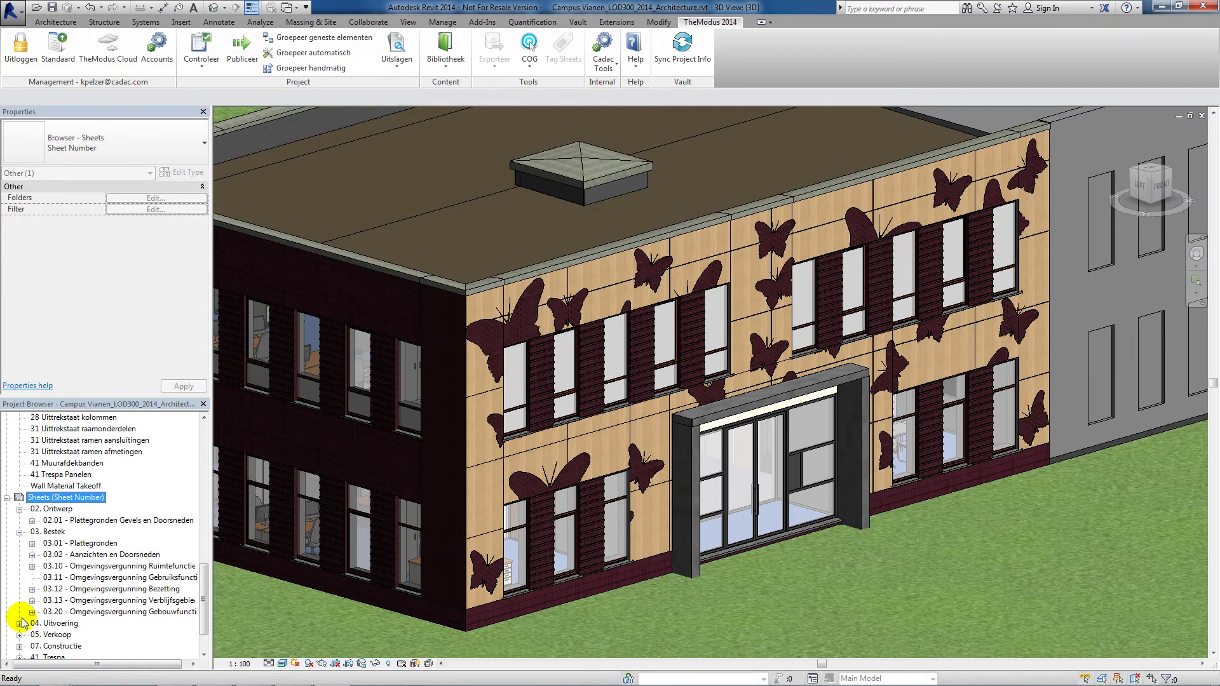
pyautogui.scroll(-1, 21, 518)
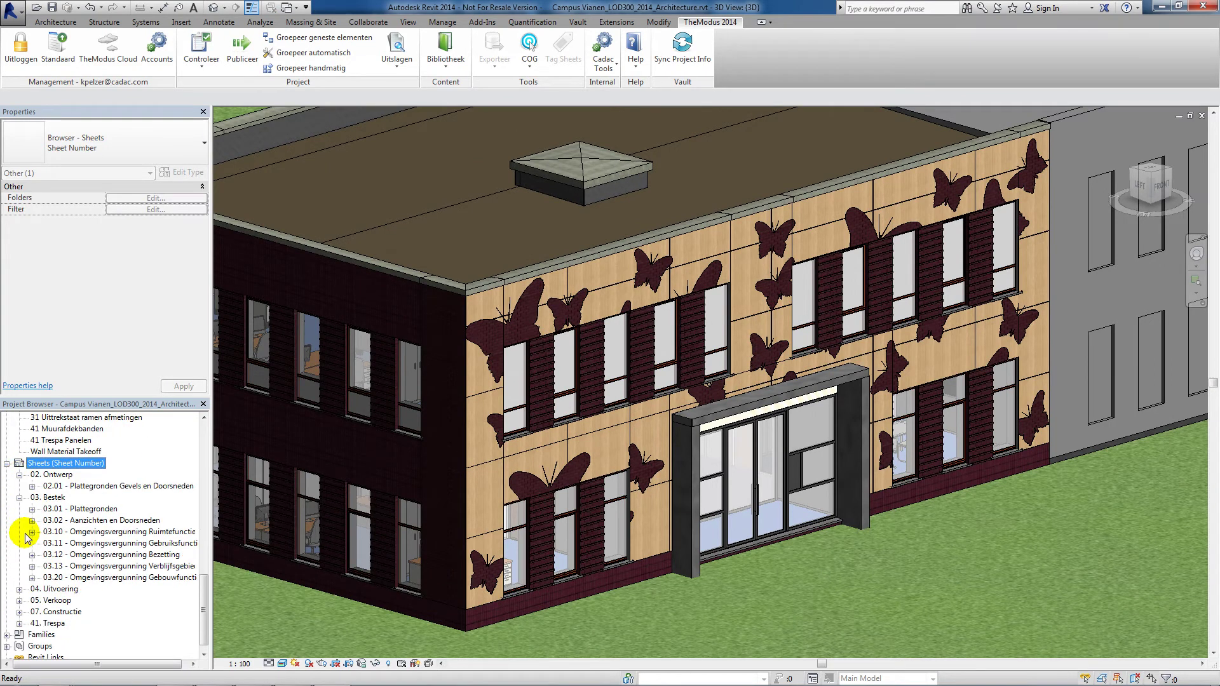
pyautogui.click(20, 623)
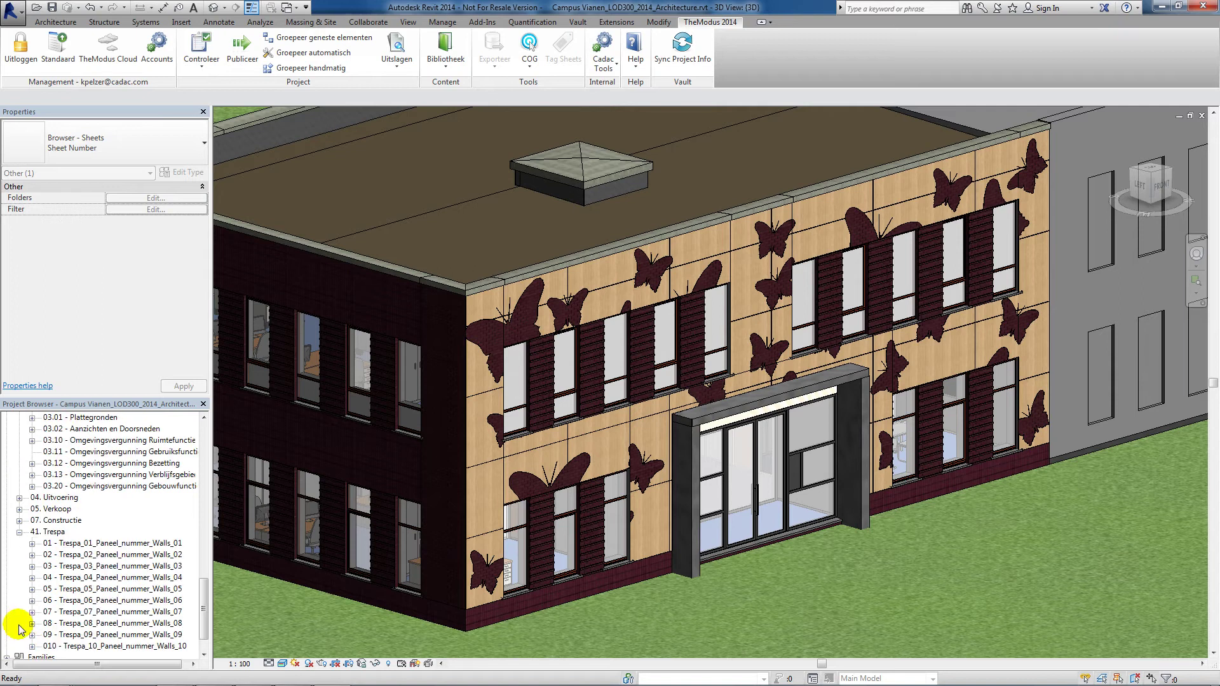
pyautogui.doubleClick(147, 545)
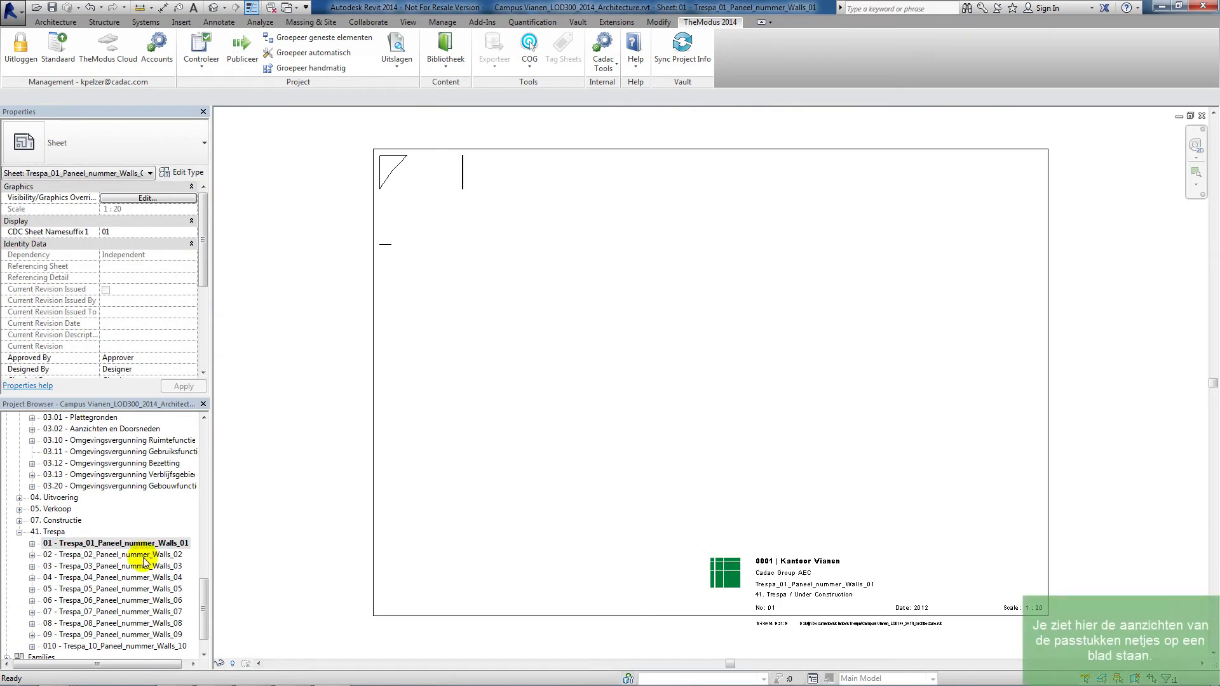
pyautogui.doubleClick(145, 555)
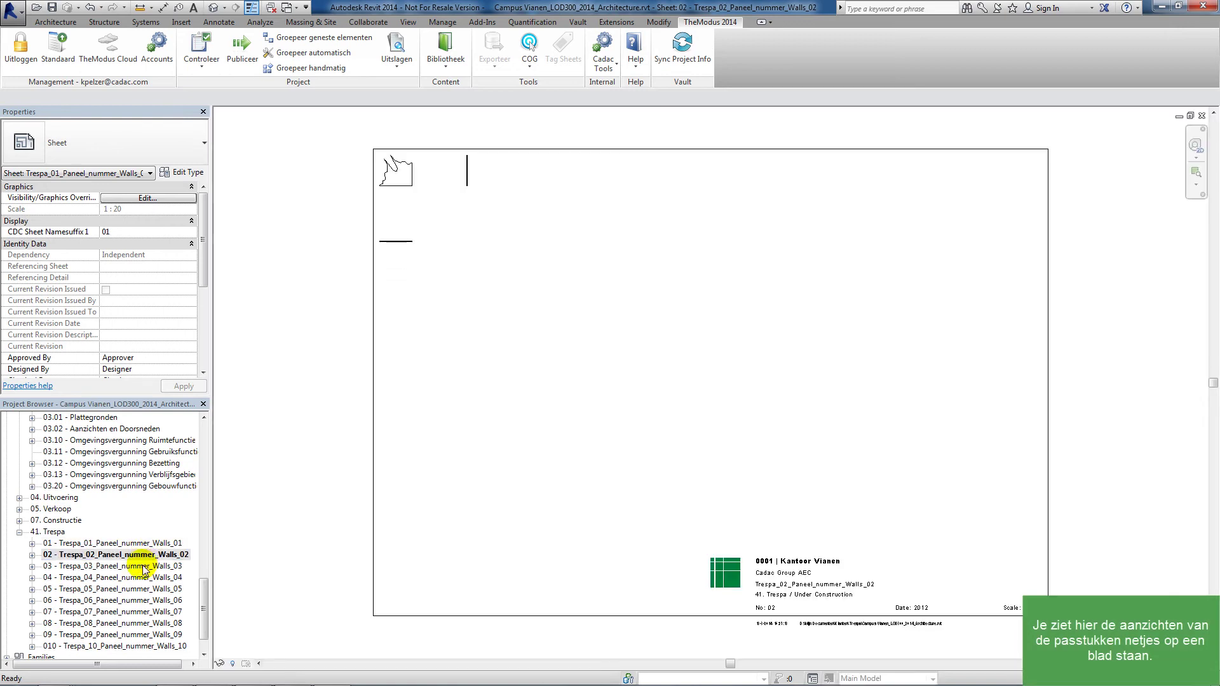
pyautogui.doubleClick(145, 567)
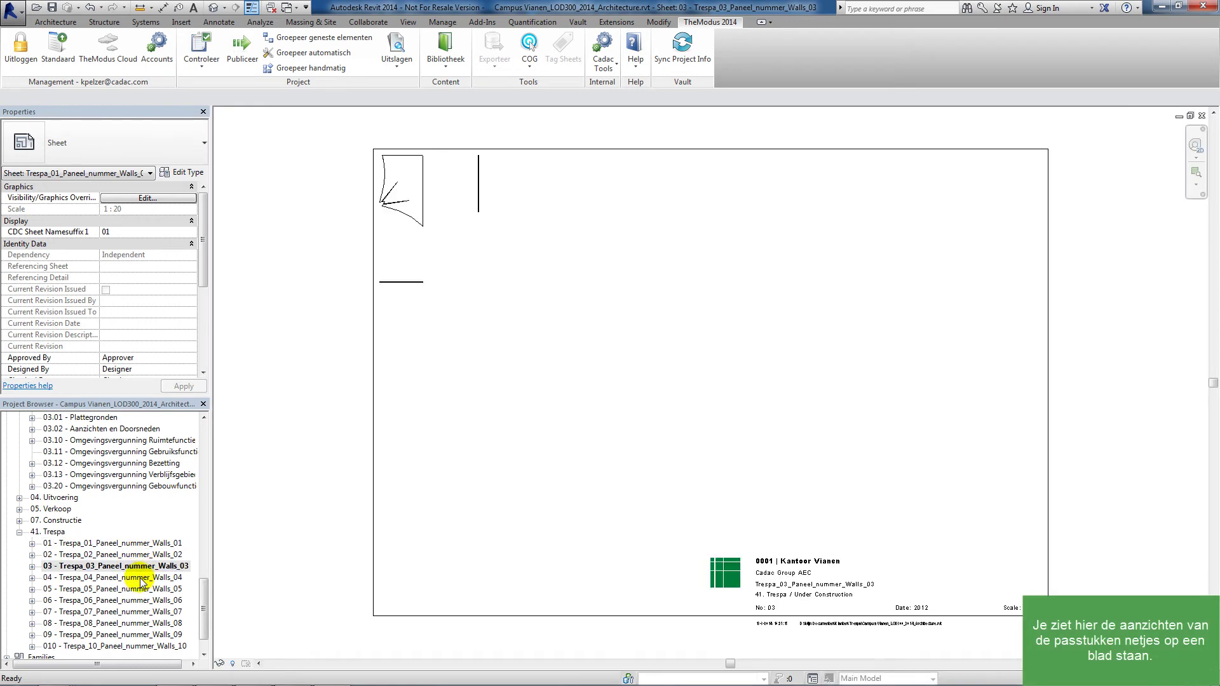
pyautogui.doubleClick(141, 578)
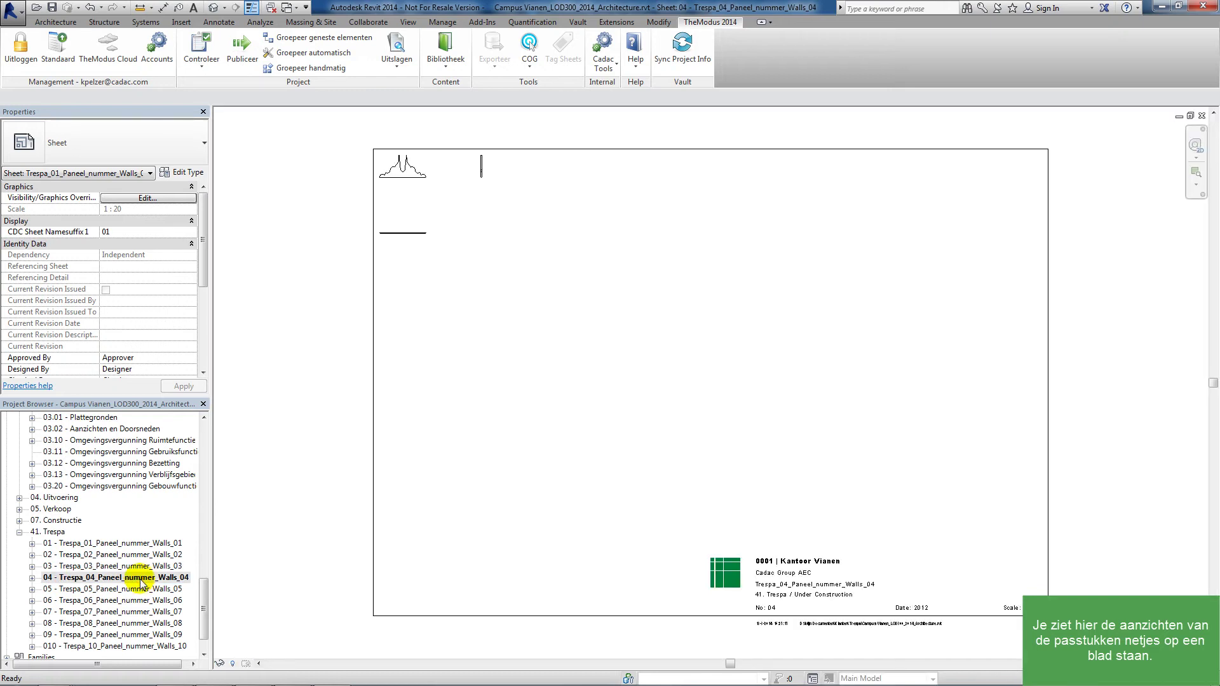
# Open Trespa panel sheets 05 through 010 and scroll the browser back to the top.
pyautogui.doubleClick(139, 590)
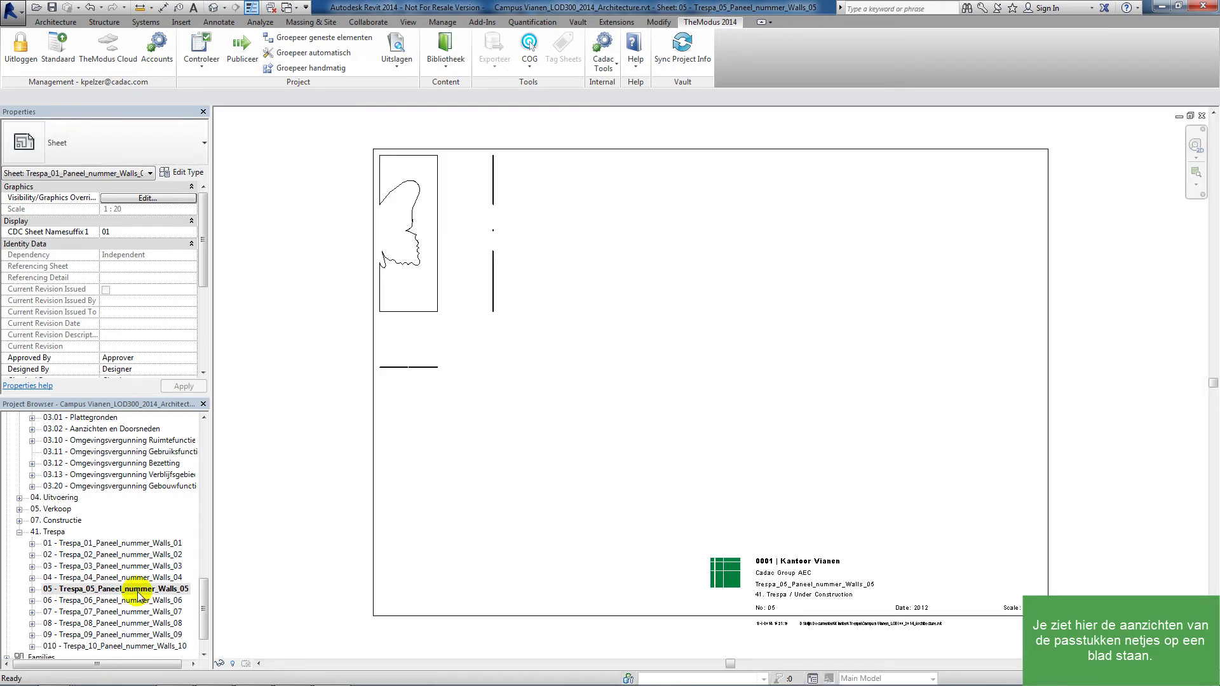
pyautogui.doubleClick(141, 601)
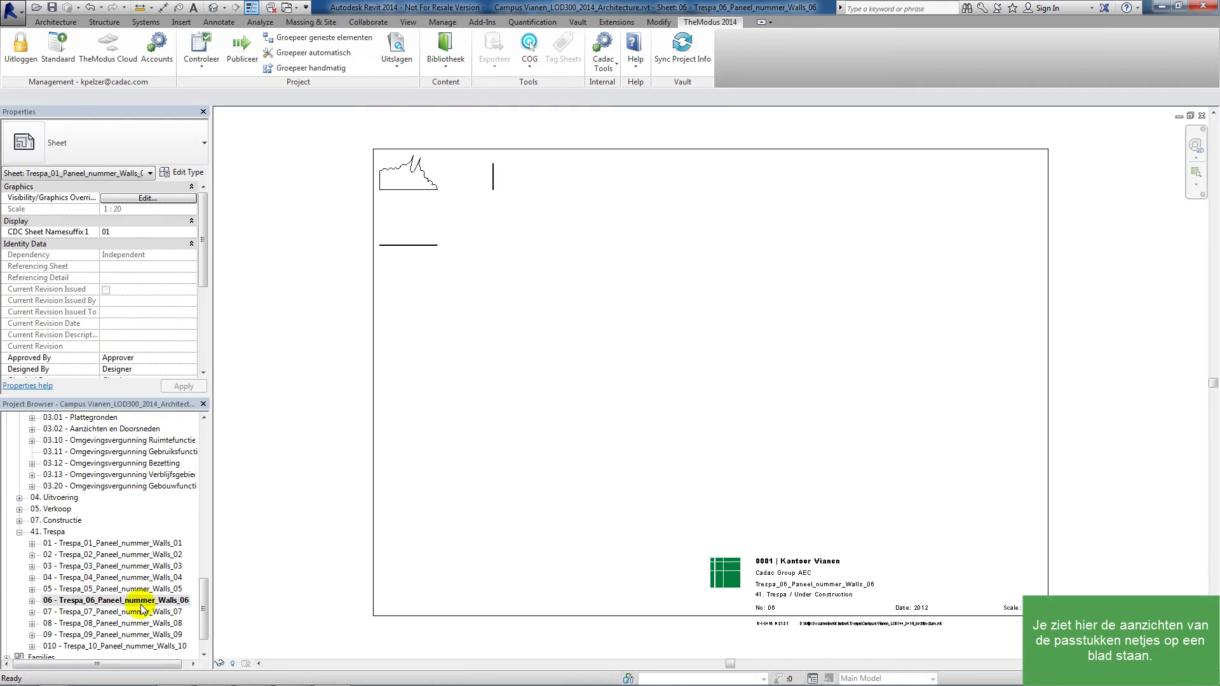
pyautogui.doubleClick(143, 614)
pyautogui.click(145, 625)
pyautogui.doubleClick(144, 625)
pyautogui.doubleClick(144, 635)
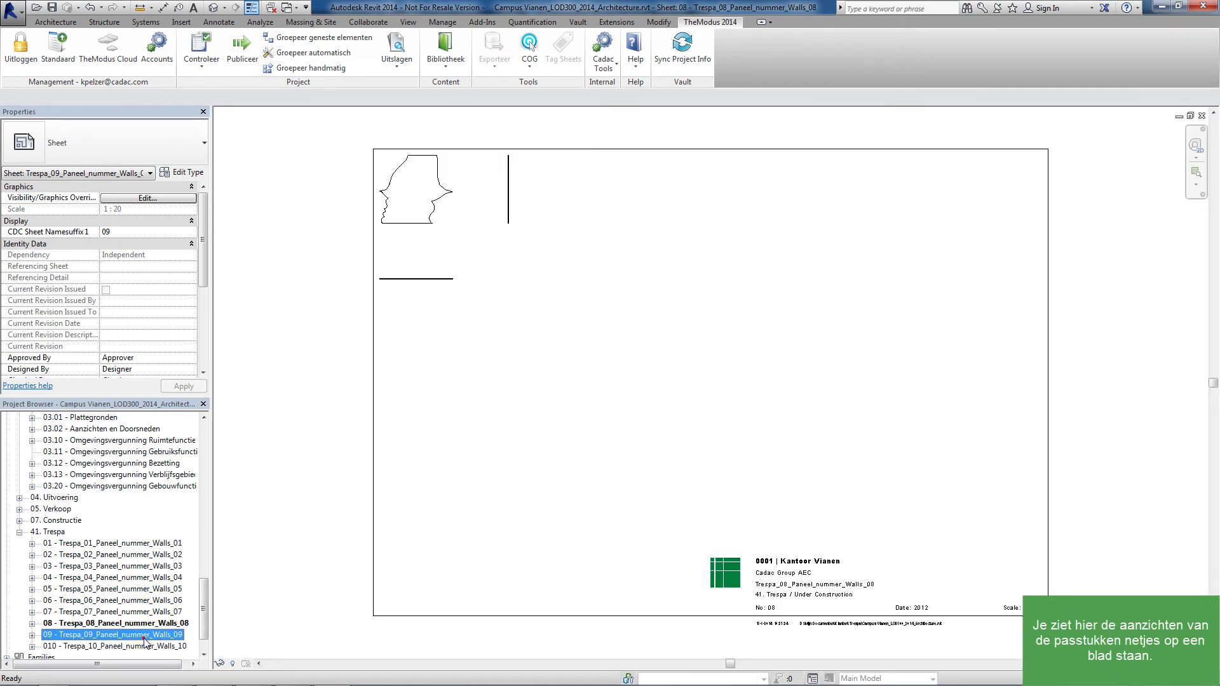
pyautogui.doubleClick(148, 646)
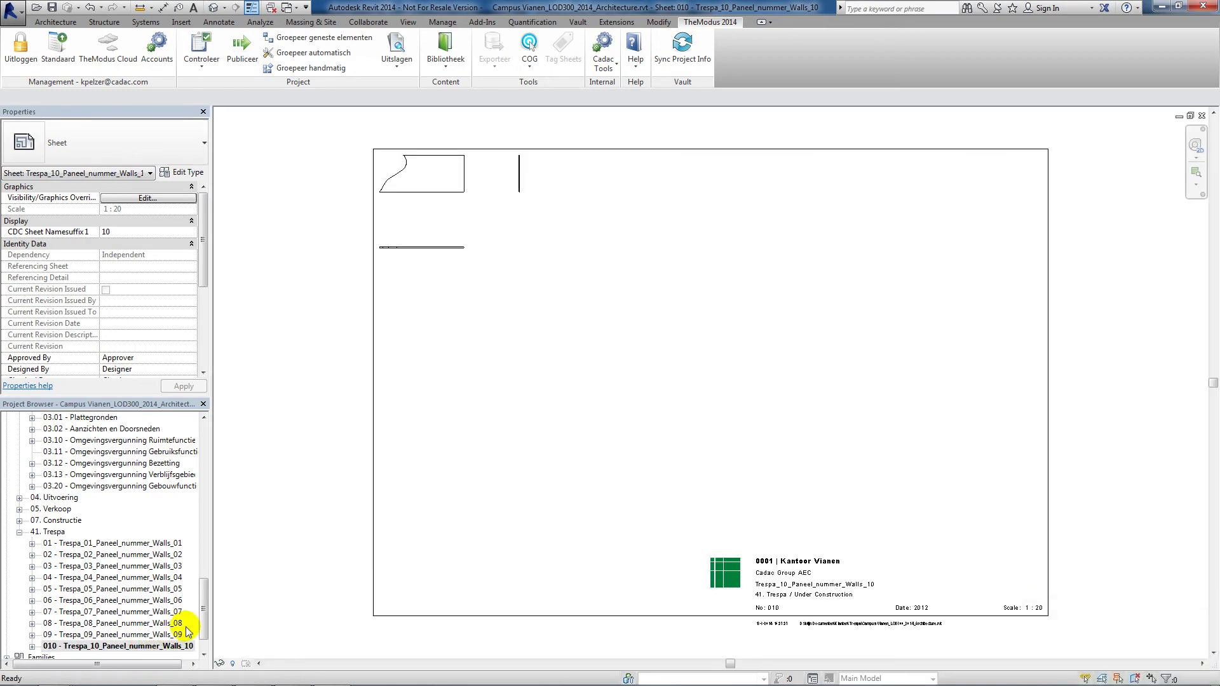
pyautogui.scroll(10, 204, 612)
pyautogui.scroll(8, 196, 539)
pyautogui.scroll(3, 188, 521)
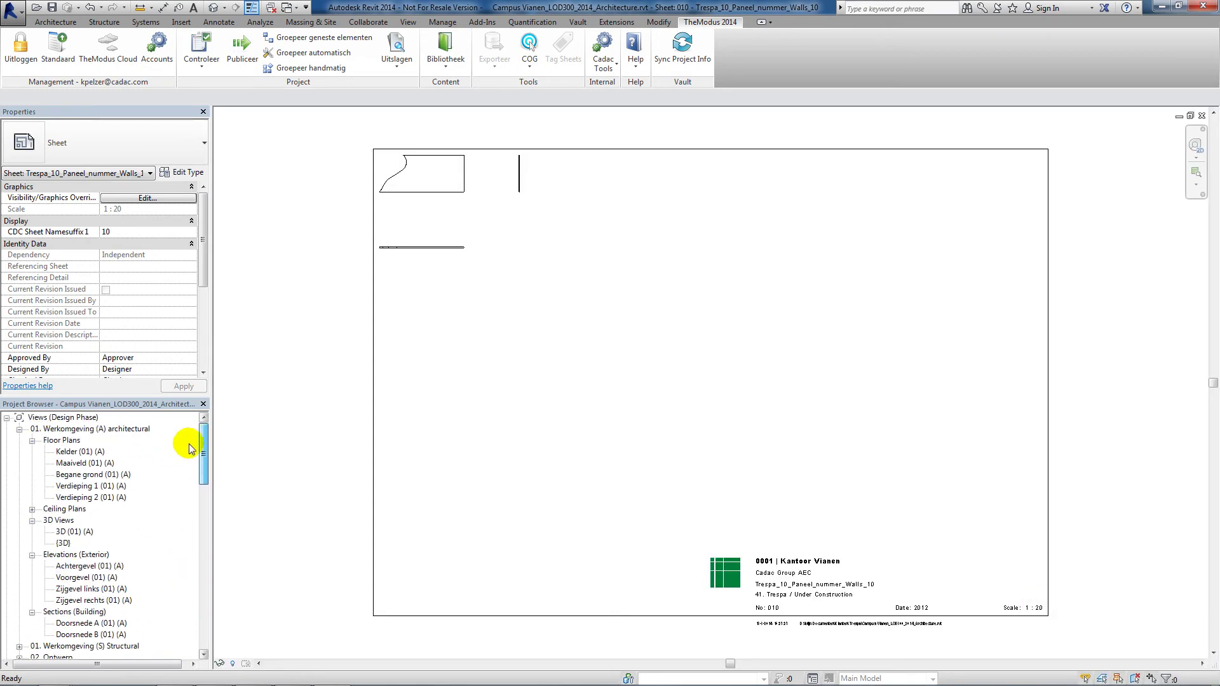
# In the Begane grond (01) (A) floor plan, place a camera aimed at the stairwell.
pyautogui.click(101, 479)
pyautogui.doubleClick(100, 479)
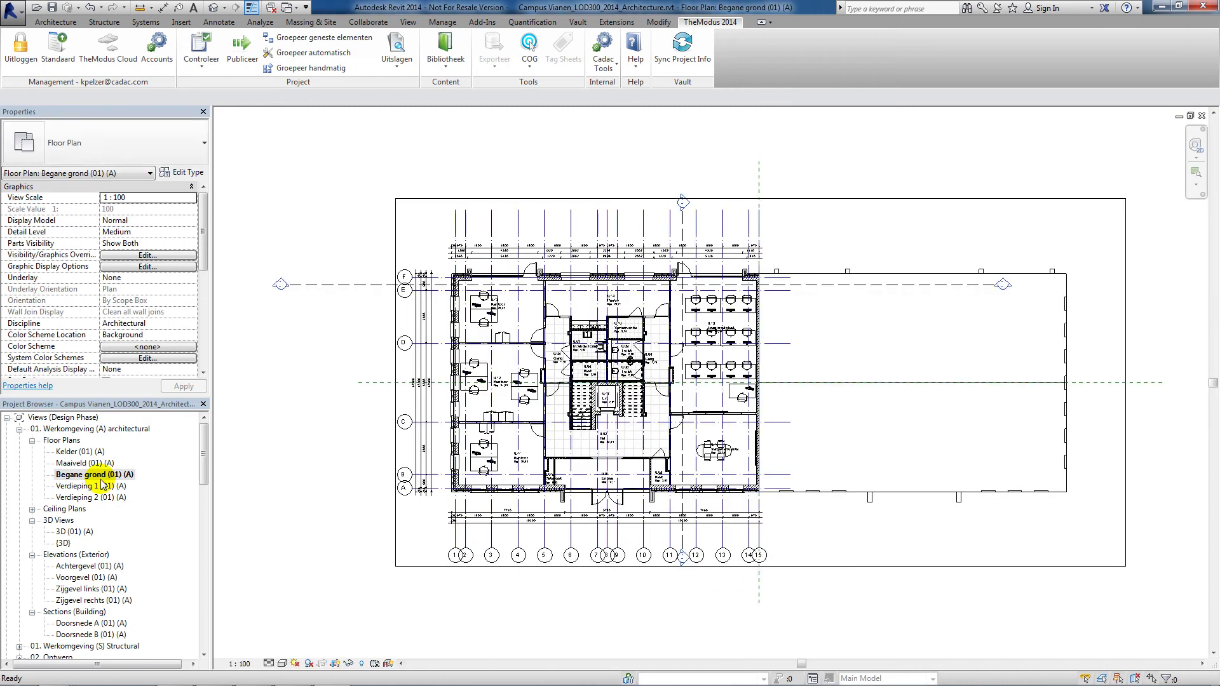
pyautogui.click(225, 9)
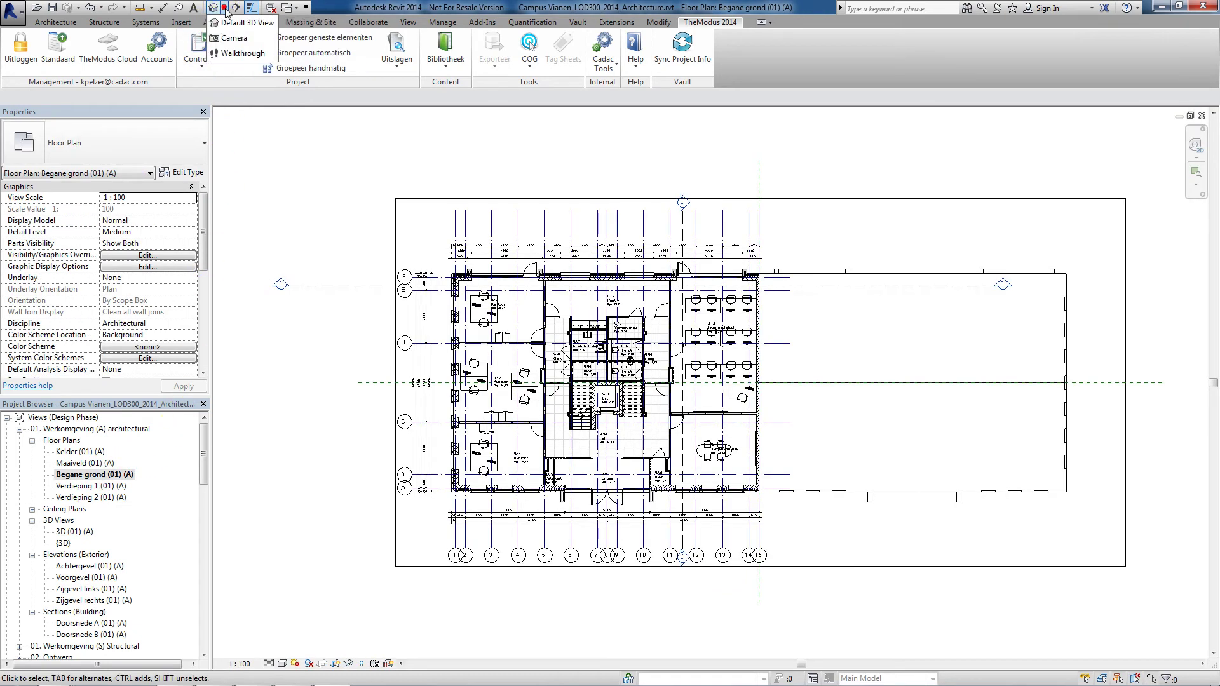
pyautogui.click(246, 47)
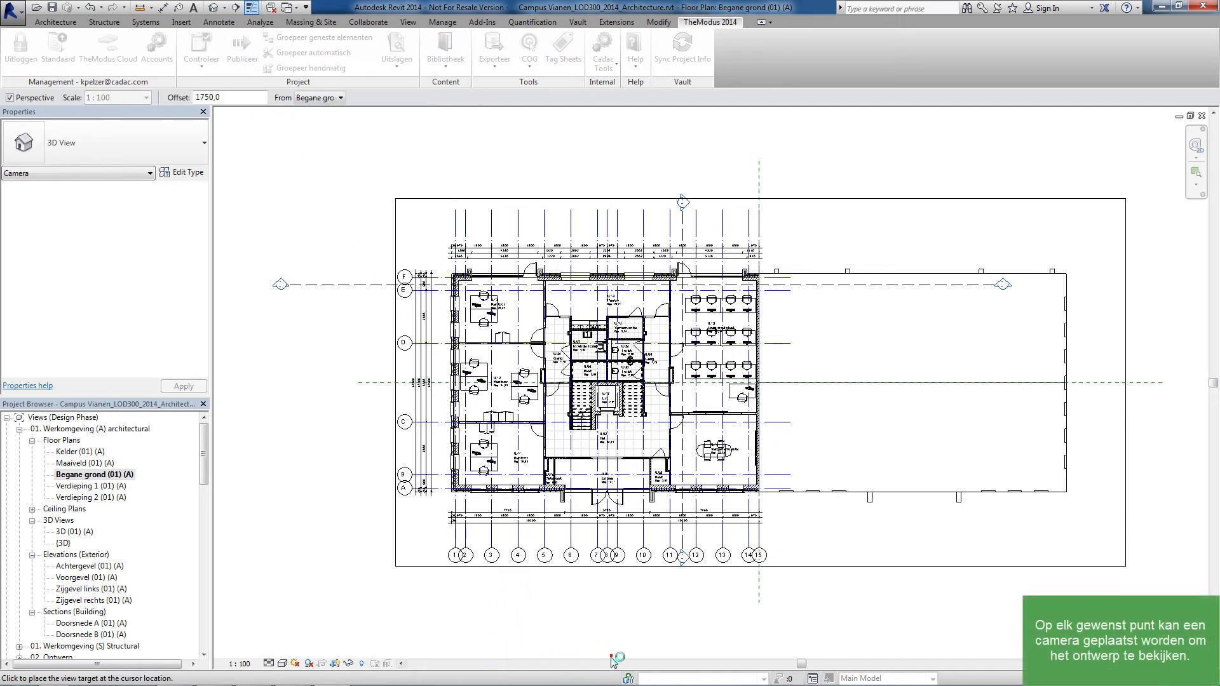
pyautogui.click(607, 397)
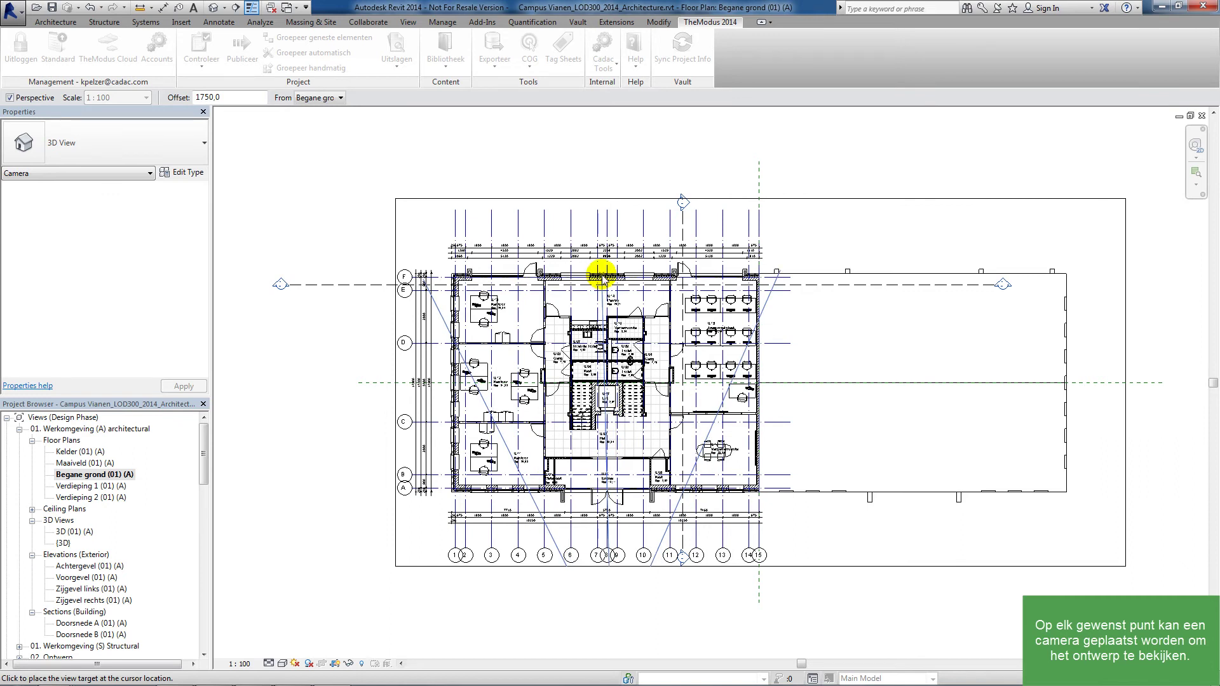
pyautogui.click(601, 277)
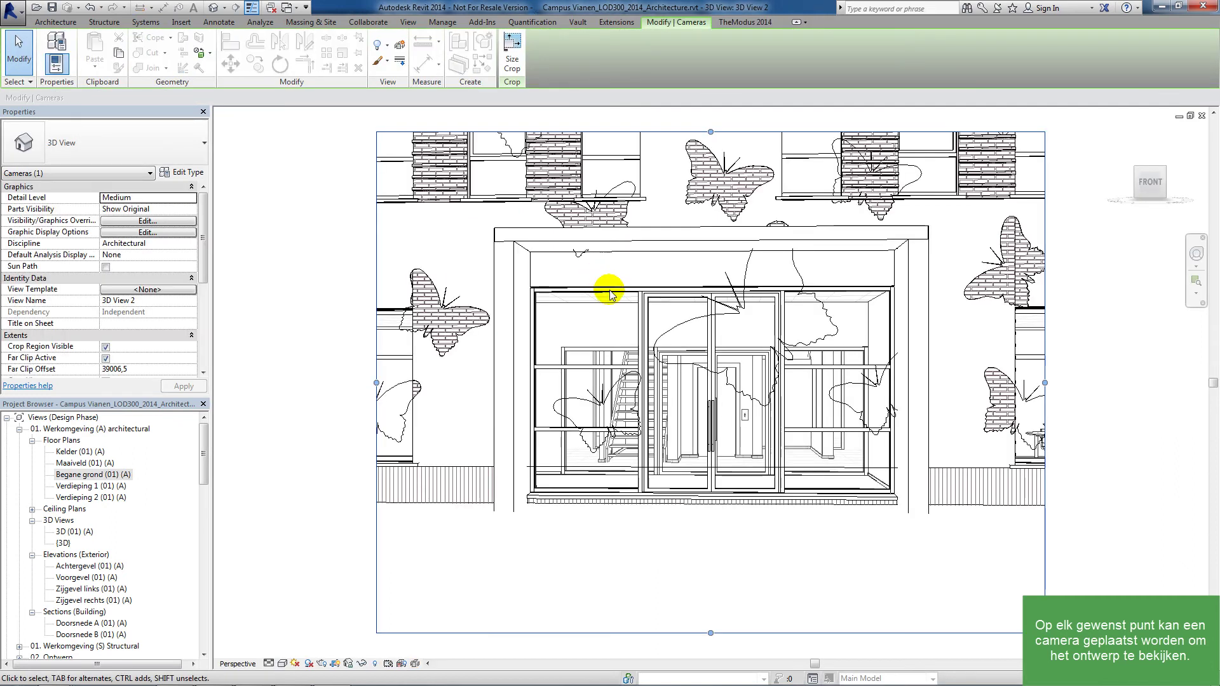
# Widen the camera crop region right, left and upward, and set parts visibility to Show Parts.
pyautogui.scroll(-2, 712, 438)
pyautogui.scroll(-1, 762, 479)
pyautogui.scroll(-1, 801, 493)
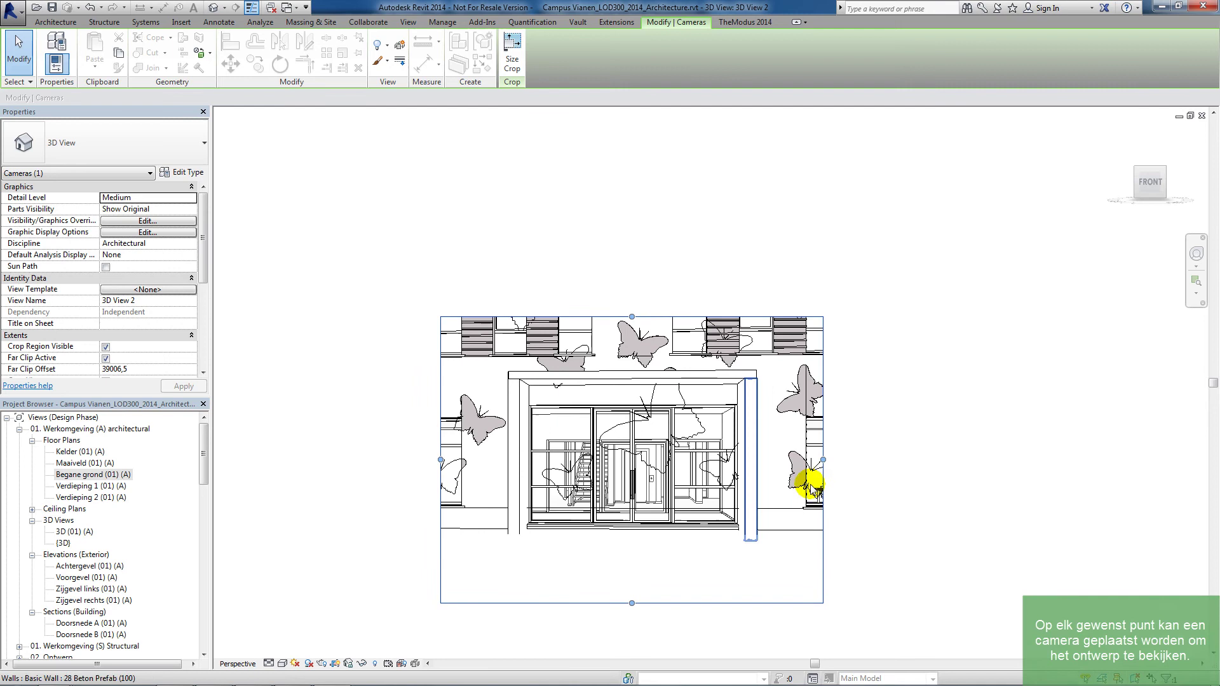
pyautogui.moveTo(824, 459)
pyautogui.mouseDown()
pyautogui.moveTo(965, 449)
pyautogui.moveTo(1021, 459)
pyautogui.mouseUp()
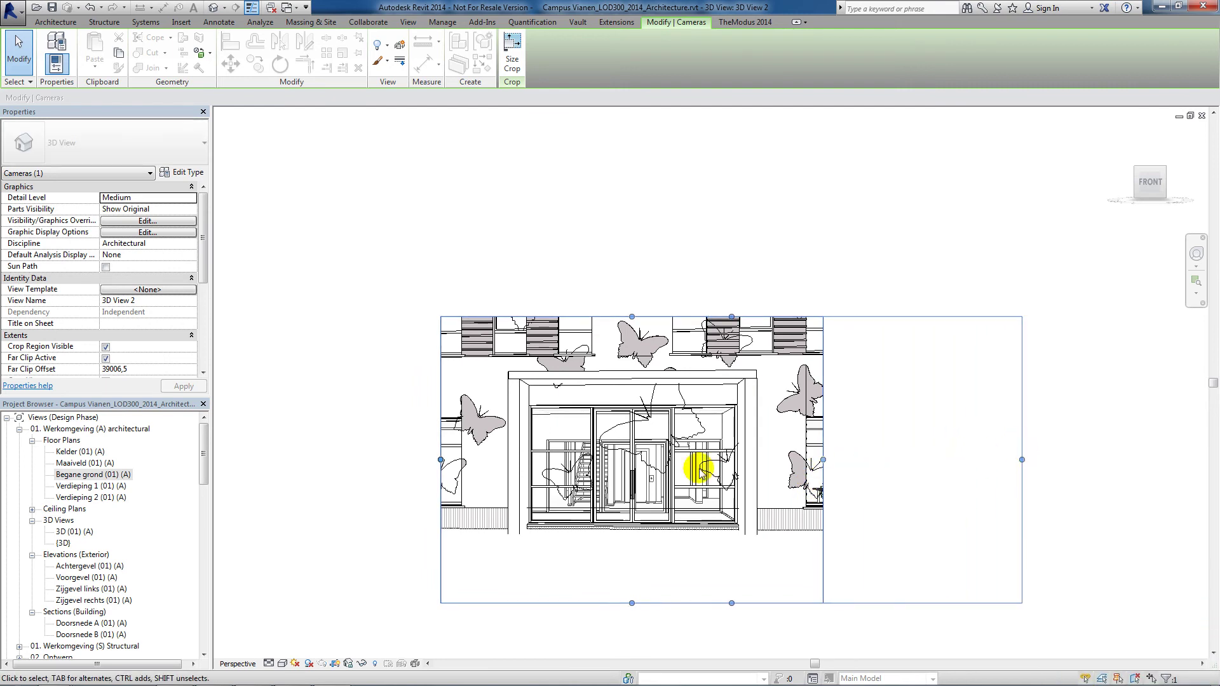
pyautogui.moveTo(440, 459); pyautogui.dragTo(247, 459)
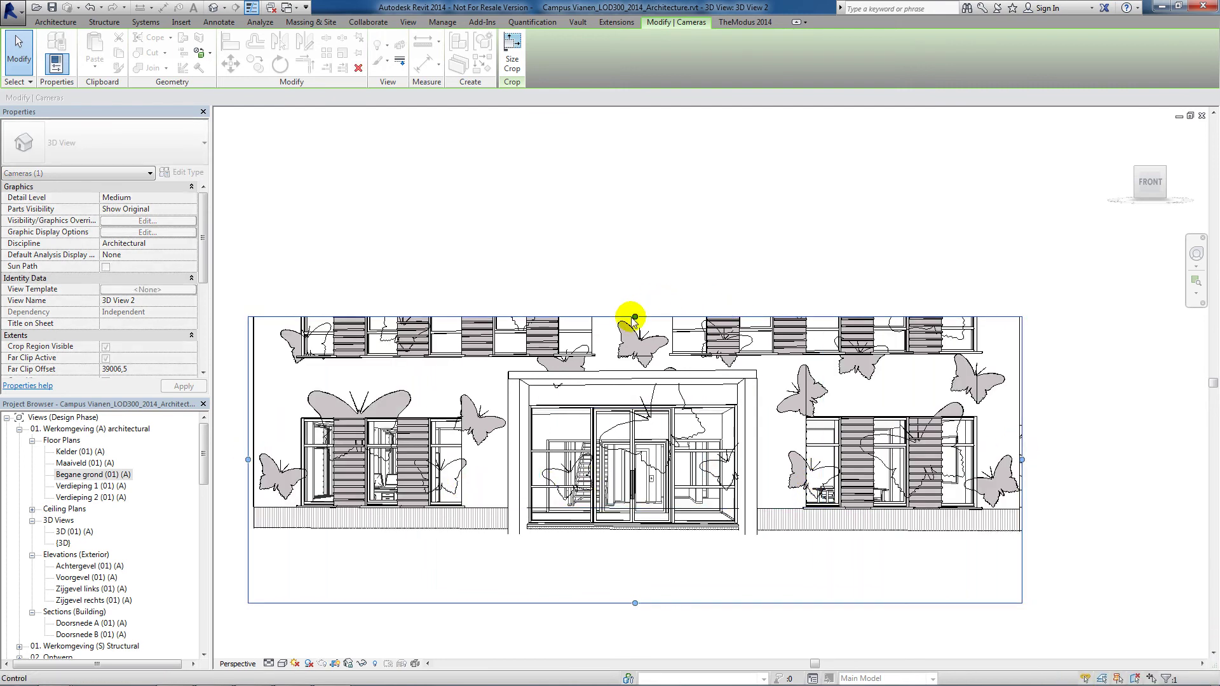
pyautogui.moveTo(634, 316); pyautogui.dragTo(634, 161)
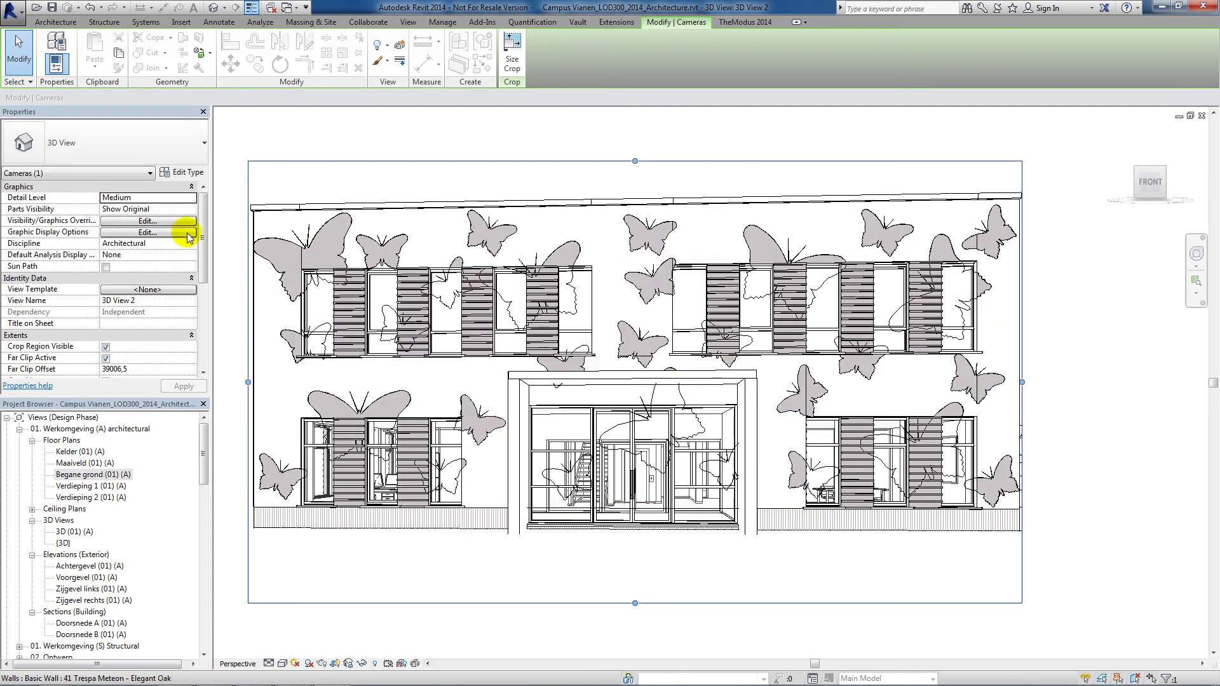
pyautogui.click(195, 210)
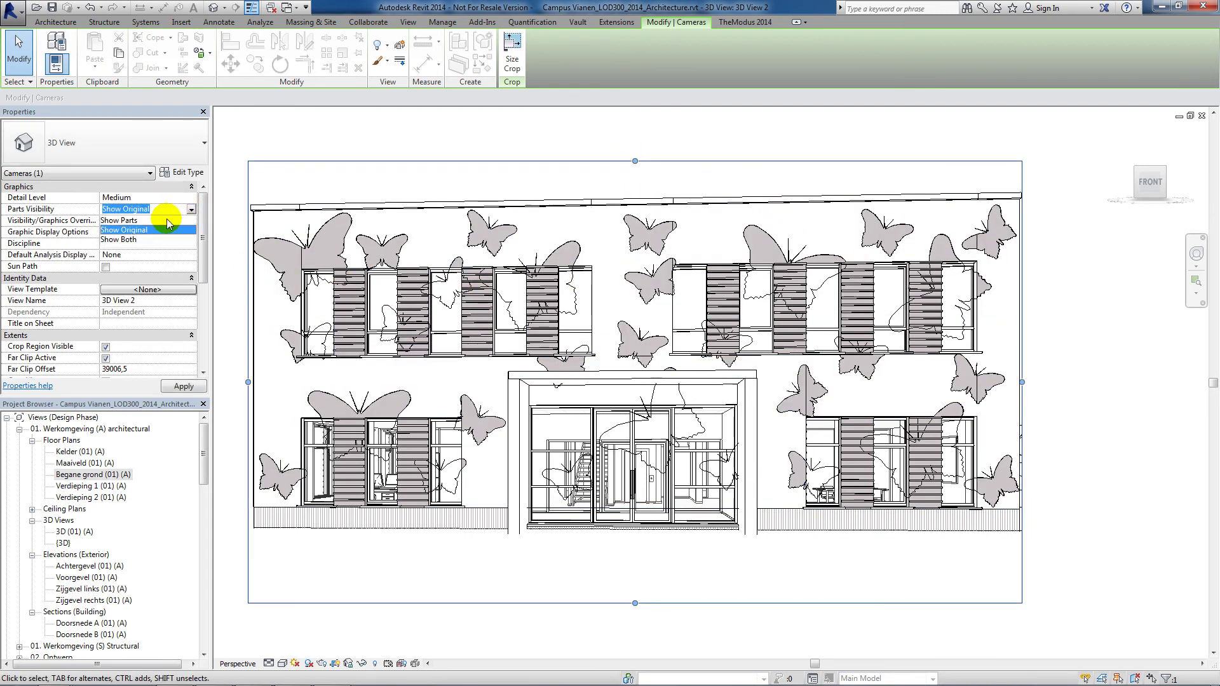
pyautogui.click(120, 220)
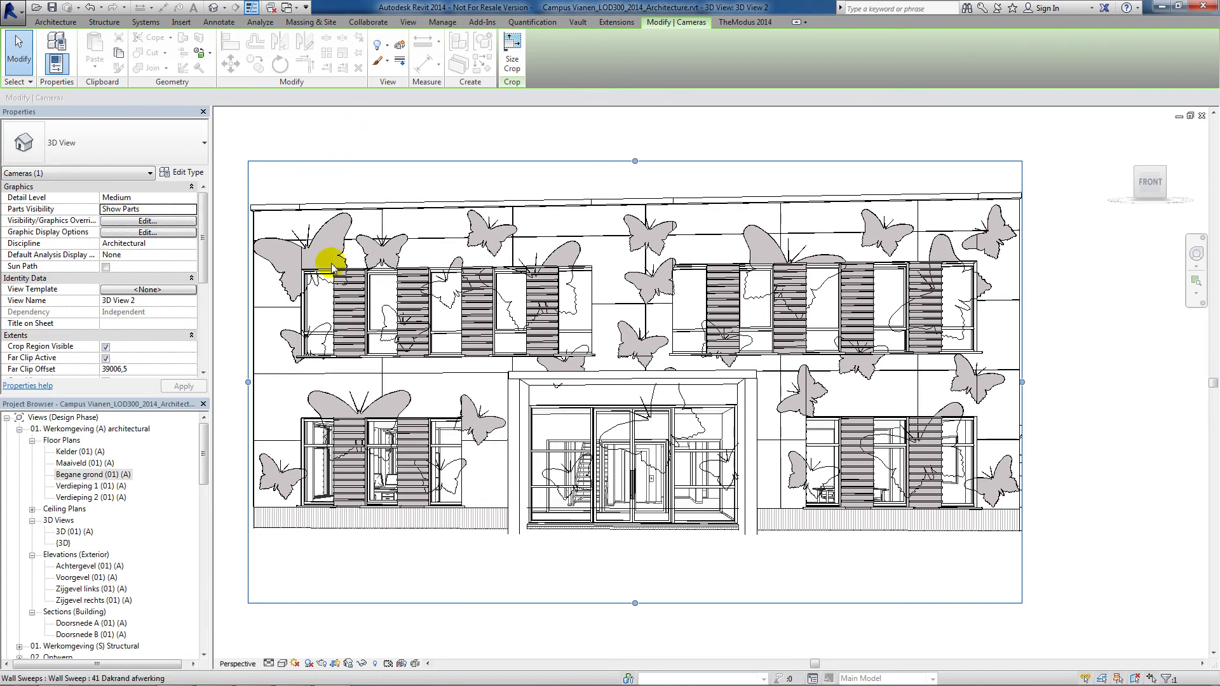
pyautogui.click(283, 659)
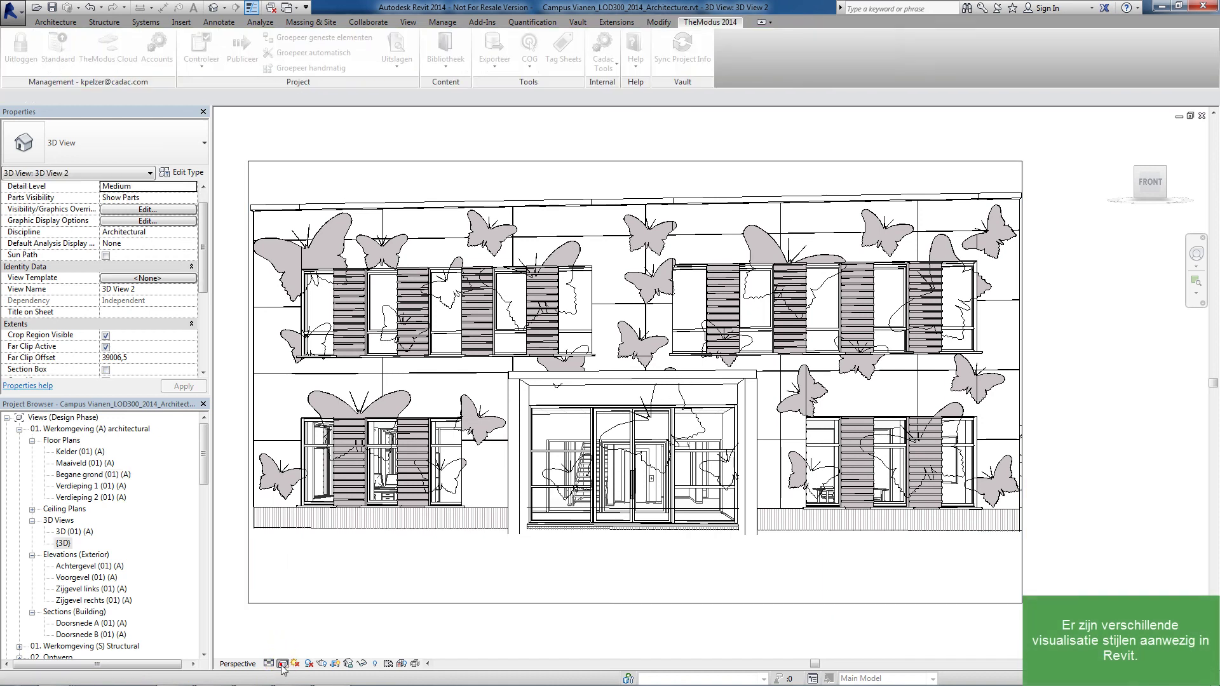
pyautogui.click(292, 651)
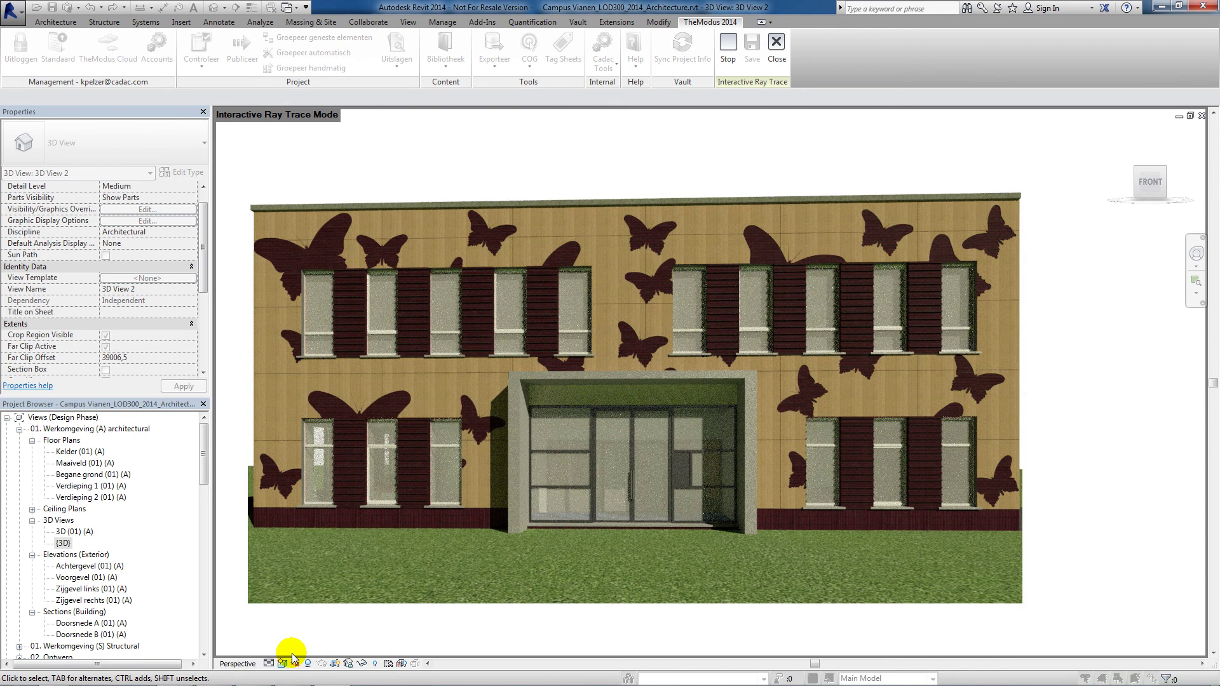
pyautogui.click(730, 58)
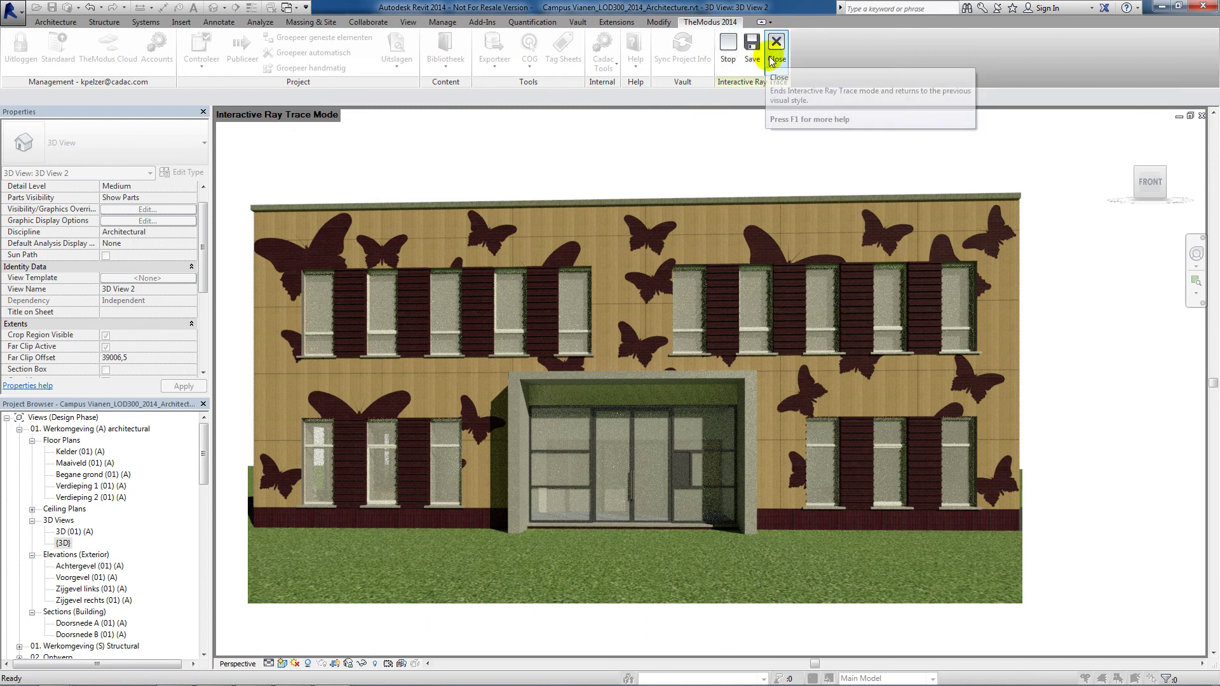
pyautogui.click(776, 47)
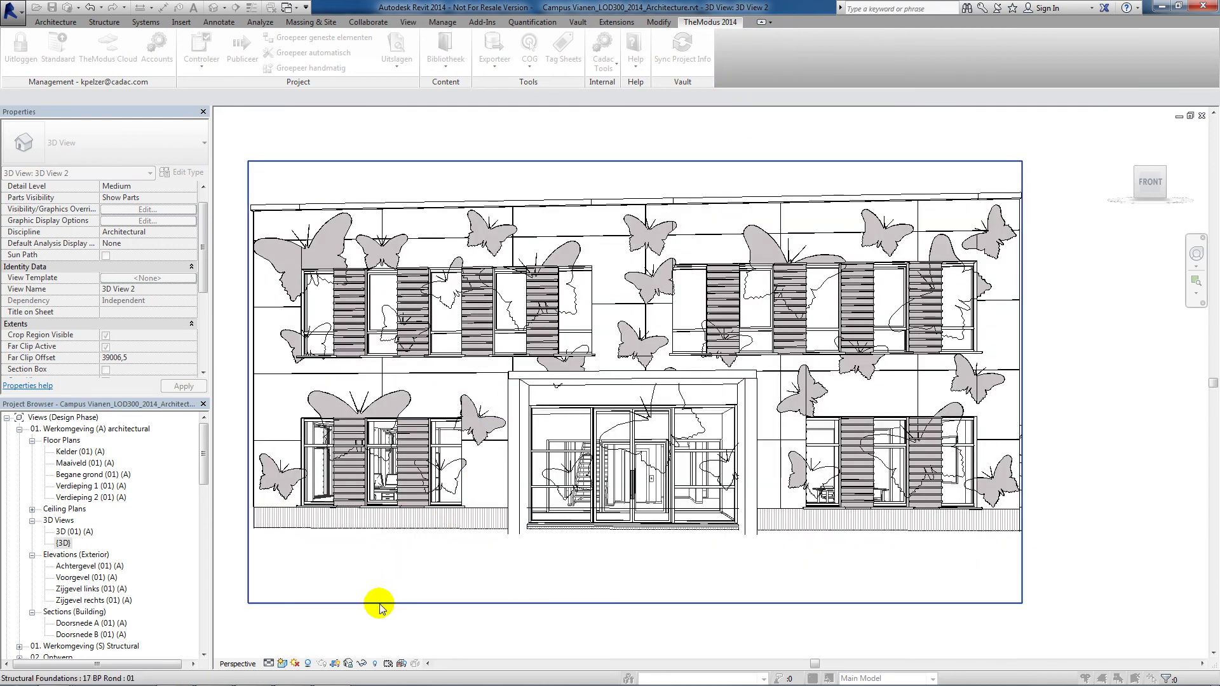
# Render 3D View 2 with High quality at Printer 150 DPI resolution.
pyautogui.click(323, 664)
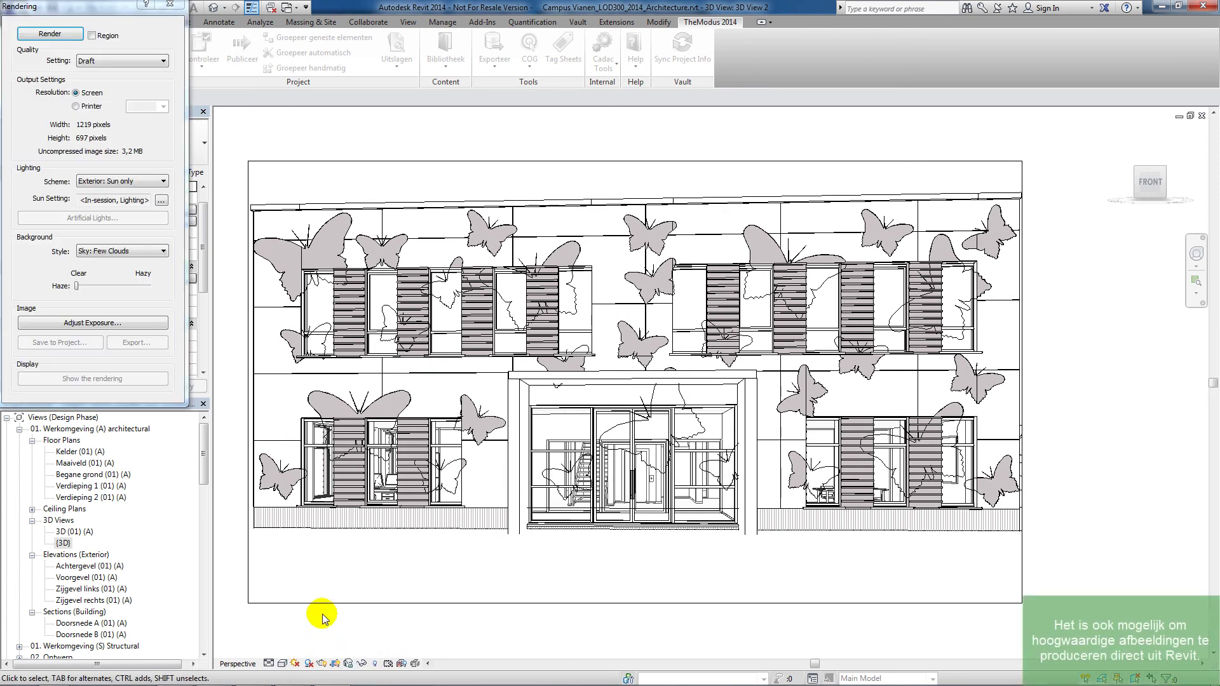
pyautogui.moveTo(76, 11); pyautogui.dragTo(82, 17)
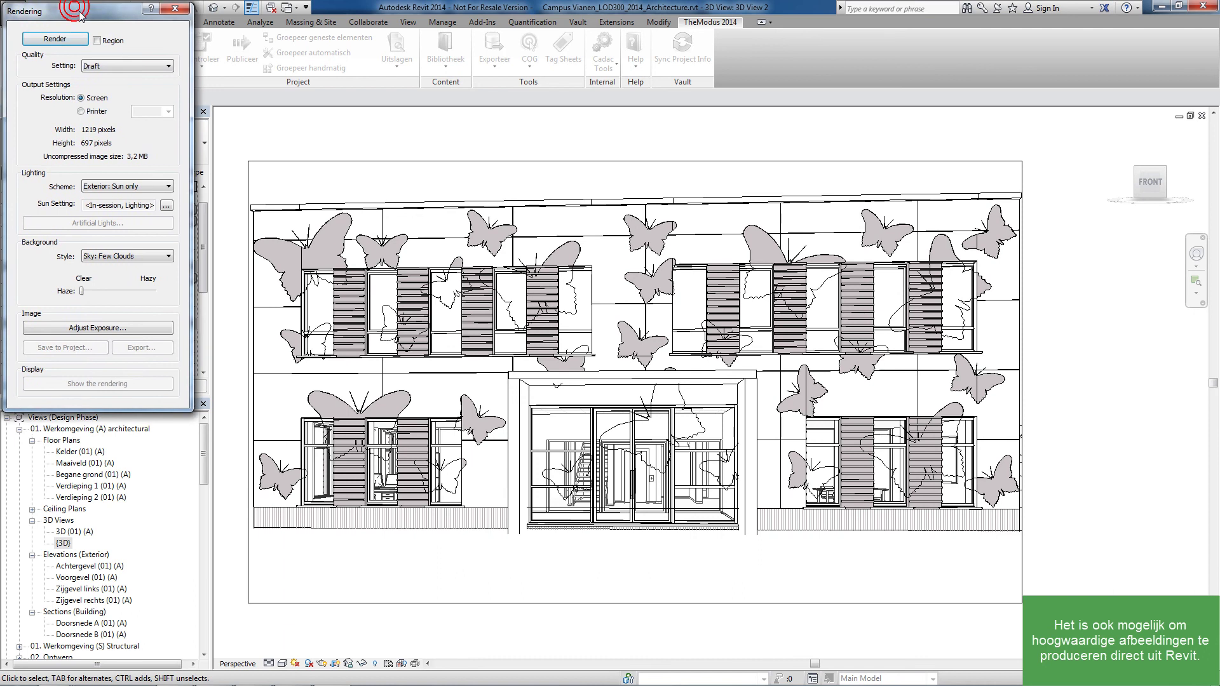
pyautogui.click(133, 67)
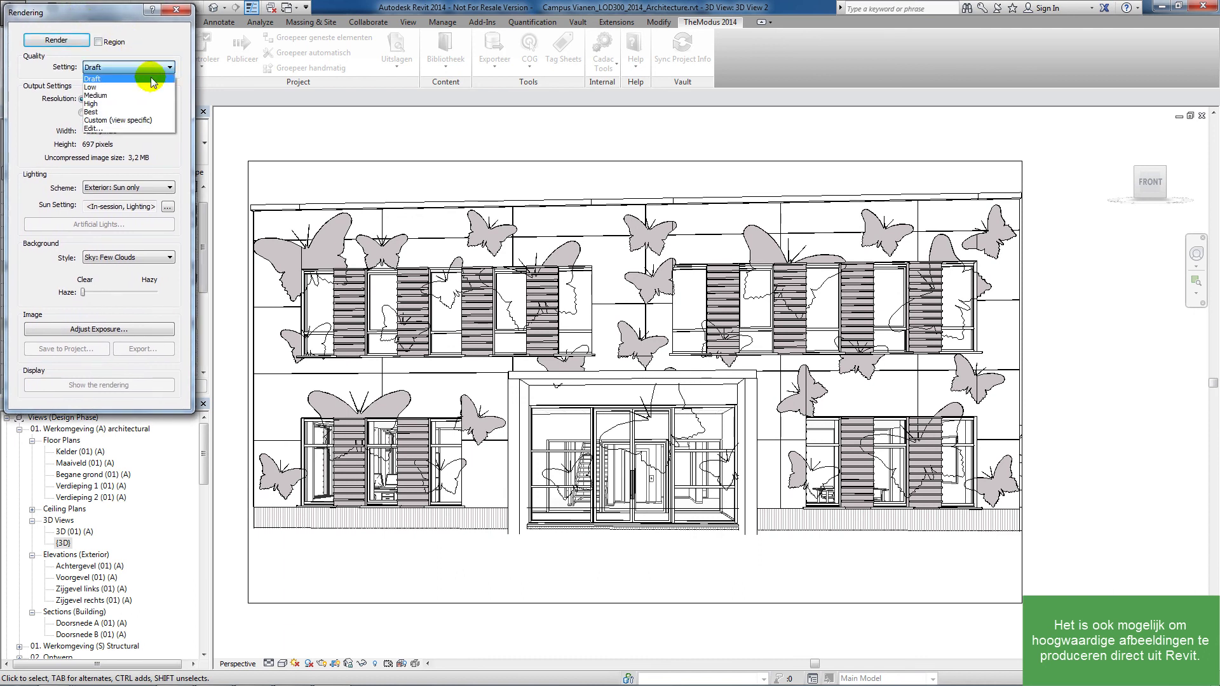
pyautogui.click(131, 105)
pyautogui.click(82, 112)
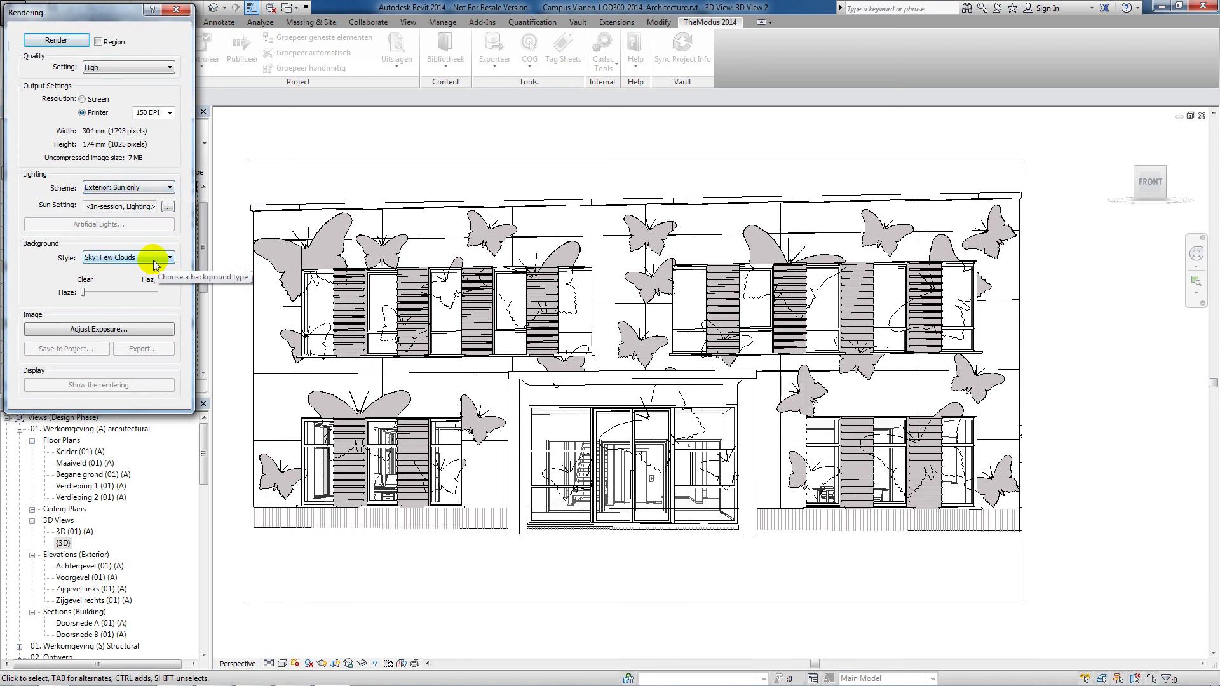
pyautogui.click(66, 42)
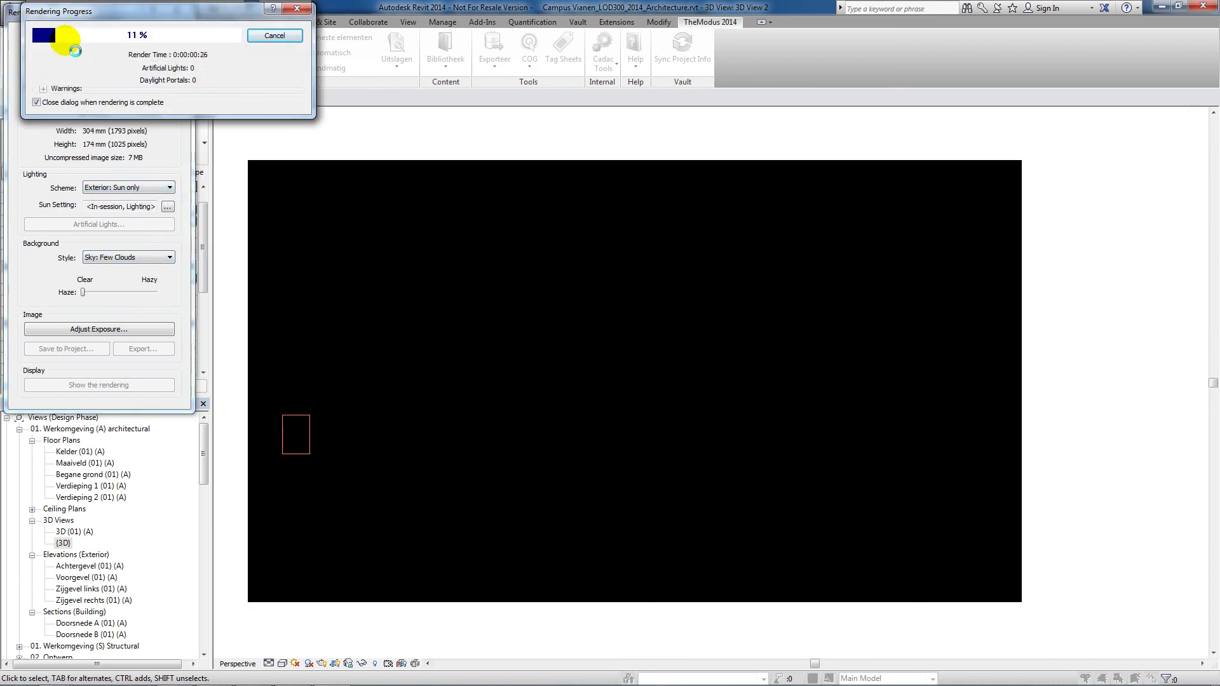